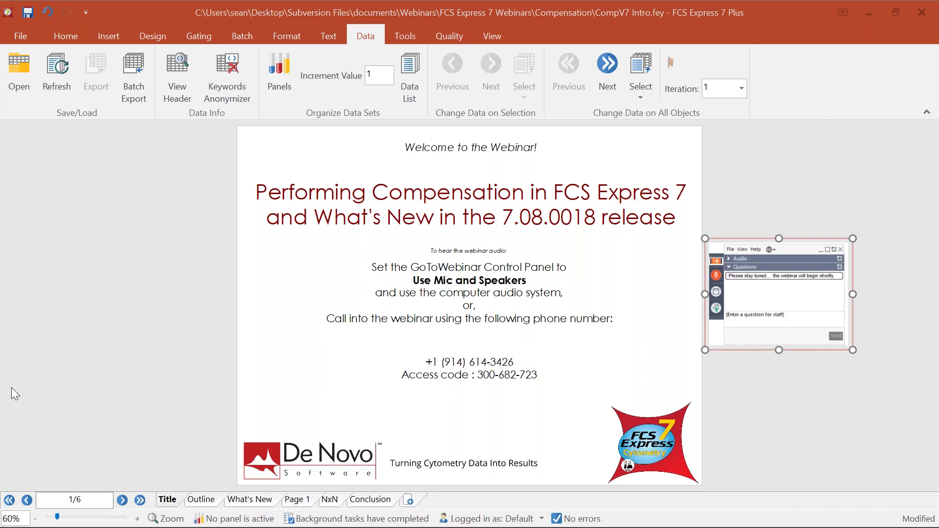
# - Review the Outline and What's New pages, and go to the dot plots on Page 1
pyautogui.click(201, 499)
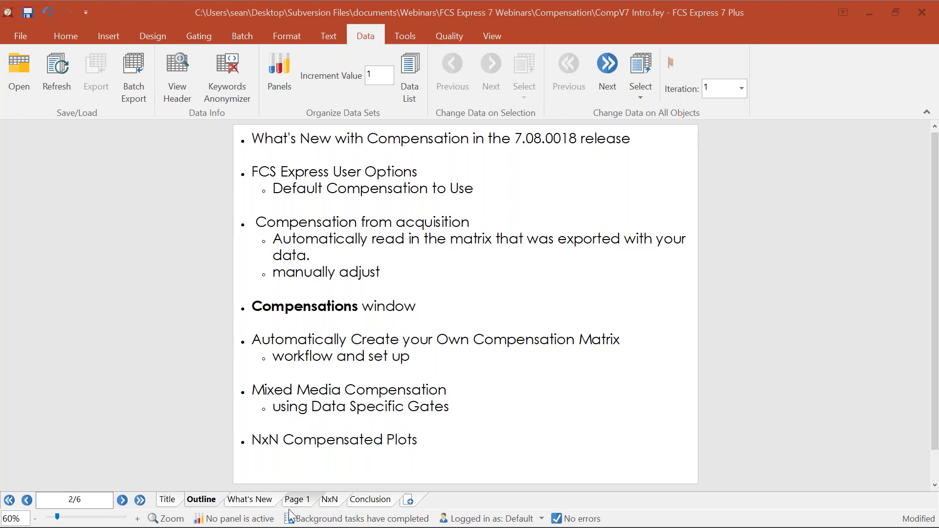
pyautogui.click(251, 500)
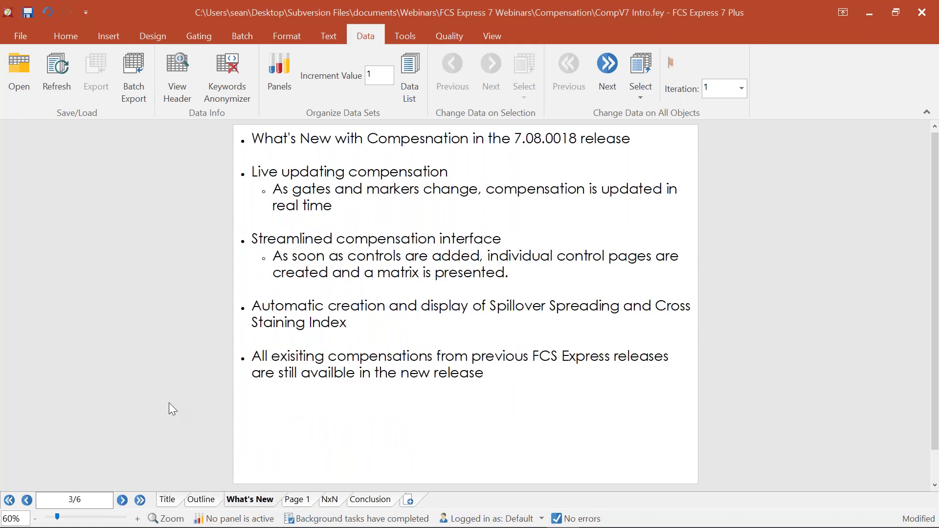
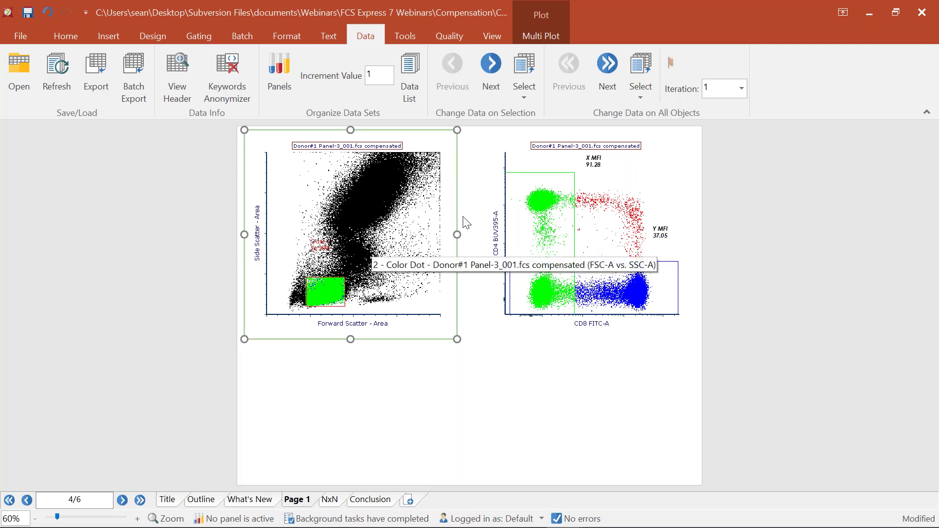
pyautogui.click(742, 201)
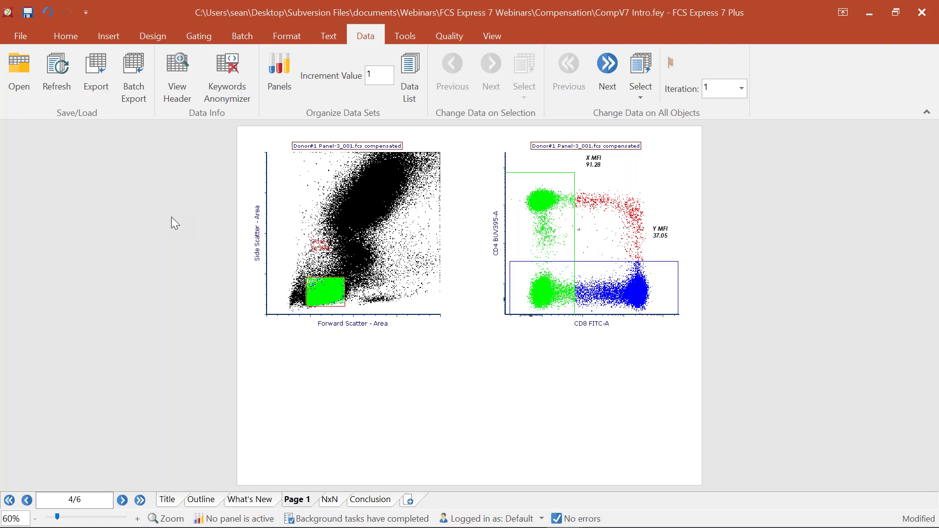
# - Open the user options and bring the general Compensation Options into view
pyautogui.click(31, 37)
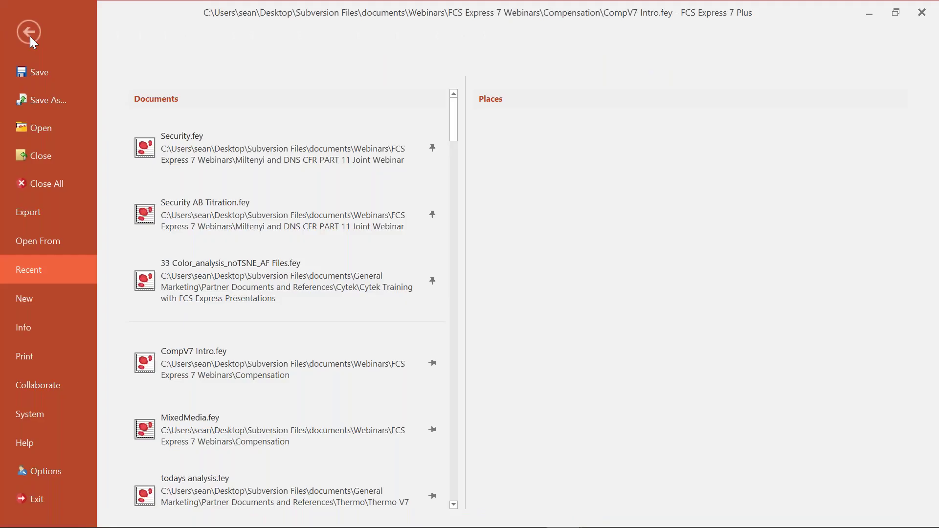
pyautogui.click(45, 471)
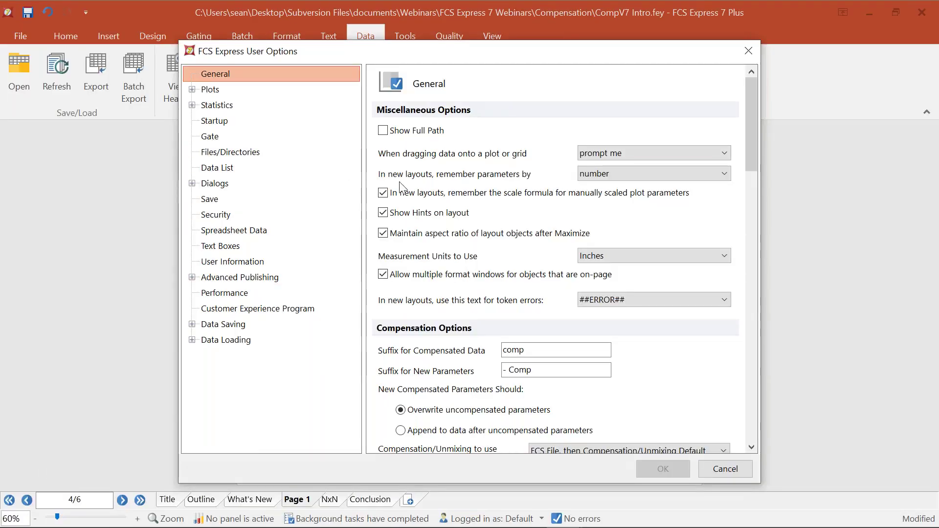
pyautogui.moveTo(319, 49); pyautogui.dragTo(303, 41)
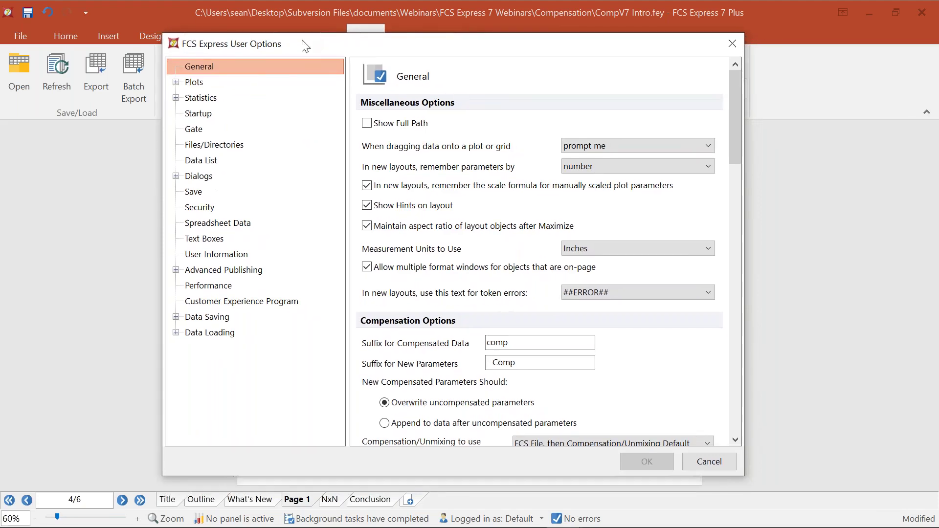
pyautogui.scroll(-4, 463, 180)
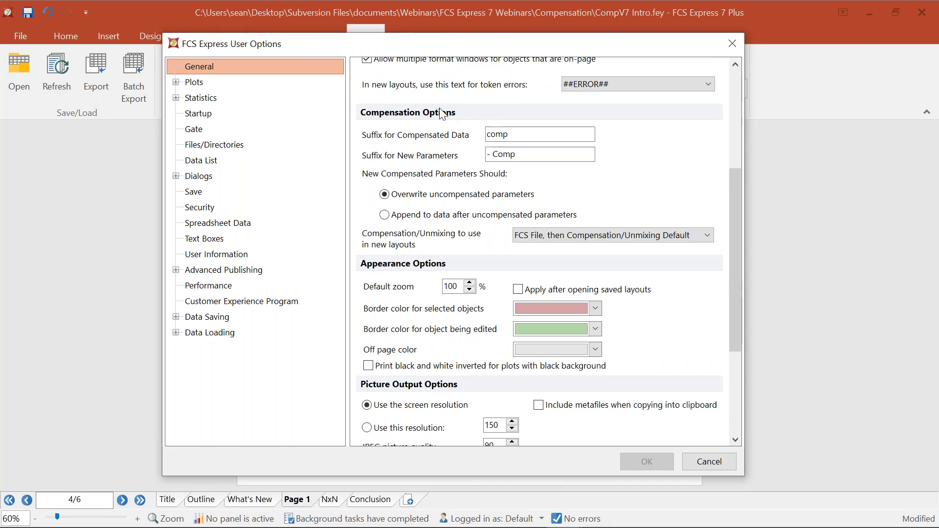
pyautogui.moveTo(473, 44); pyautogui.dragTo(450, 180)
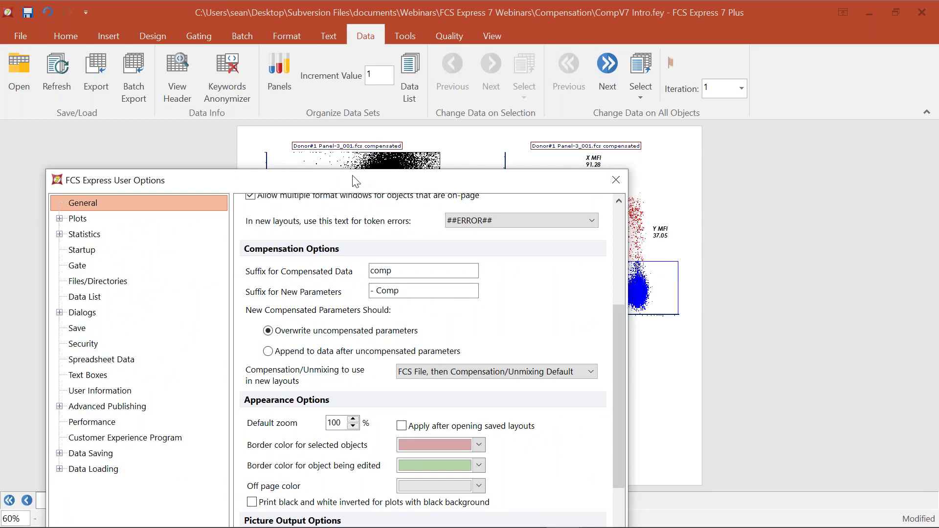
pyautogui.moveTo(356, 181); pyautogui.dragTo(356, 166)
# - Examine the compensated data suffix and the Compensation/Unmixing choices for new layouts, and leave the options without saving
pyautogui.moveTo(478, 254); pyautogui.dragTo(370, 255)
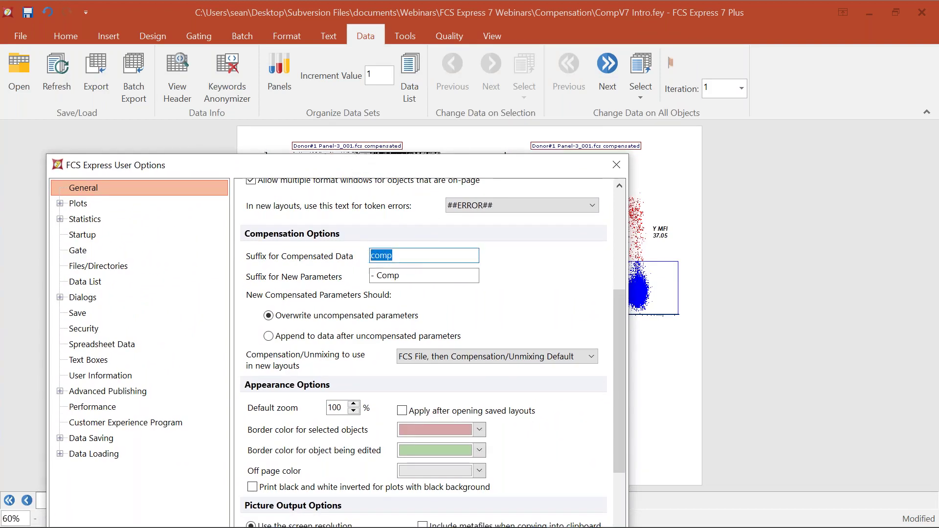
pyautogui.click(399, 255)
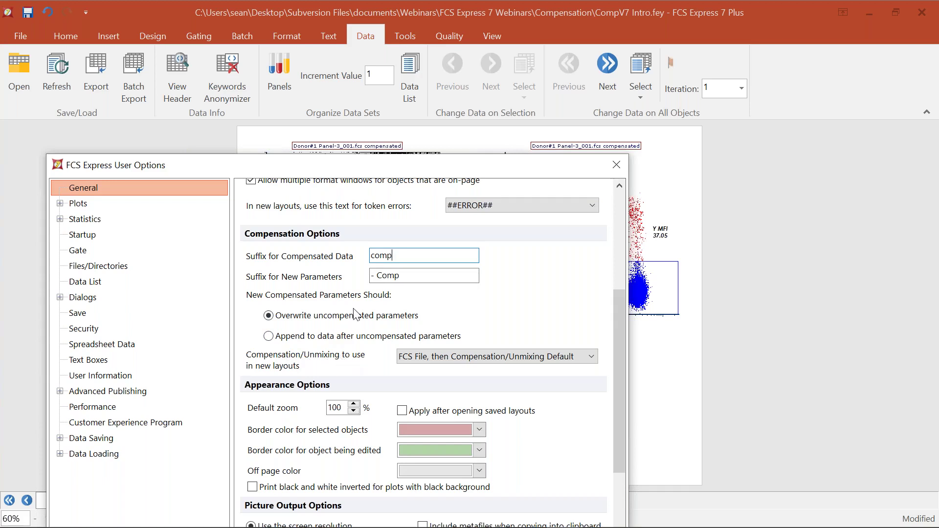
pyautogui.moveTo(369, 159); pyautogui.dragTo(348, 119)
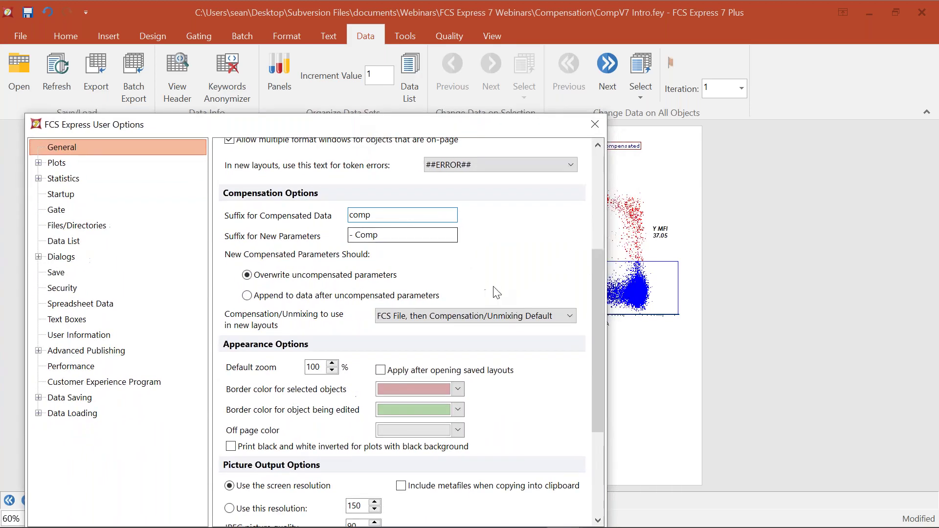
pyautogui.click(536, 318)
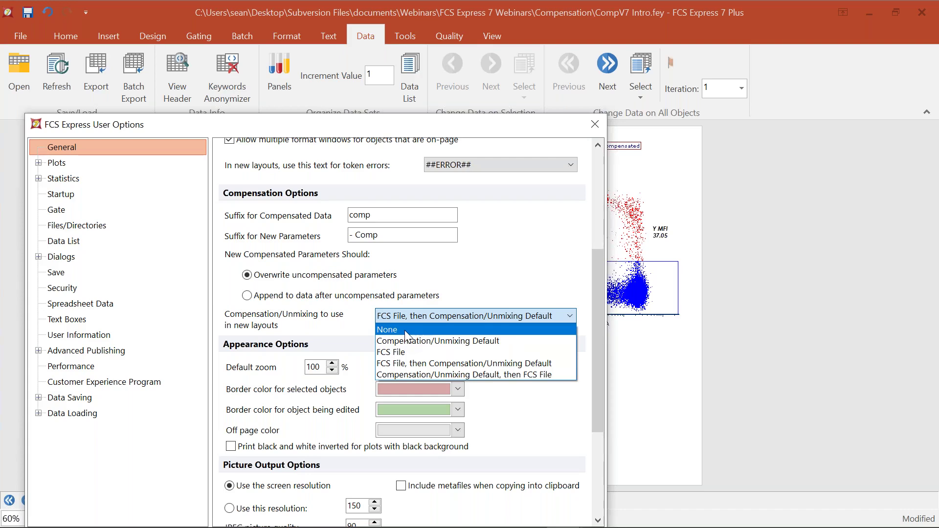
pyautogui.click(514, 272)
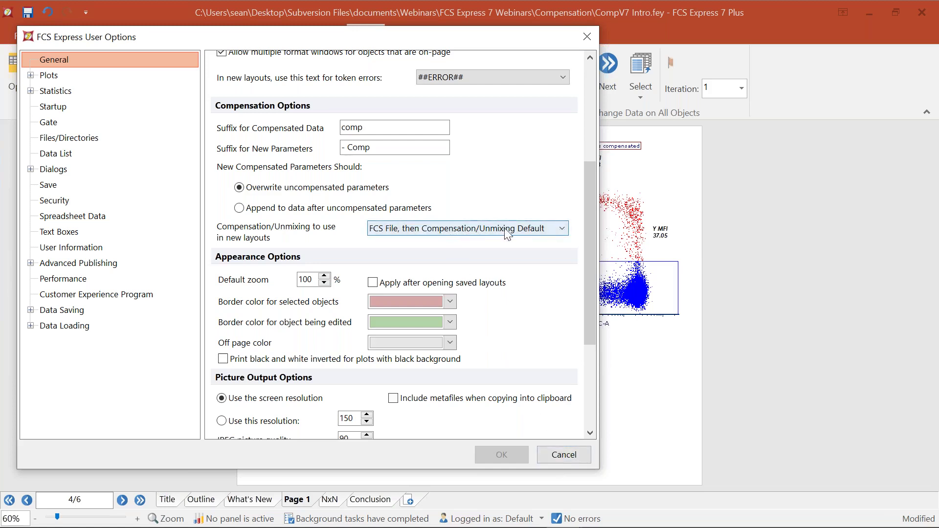
pyautogui.click(564, 455)
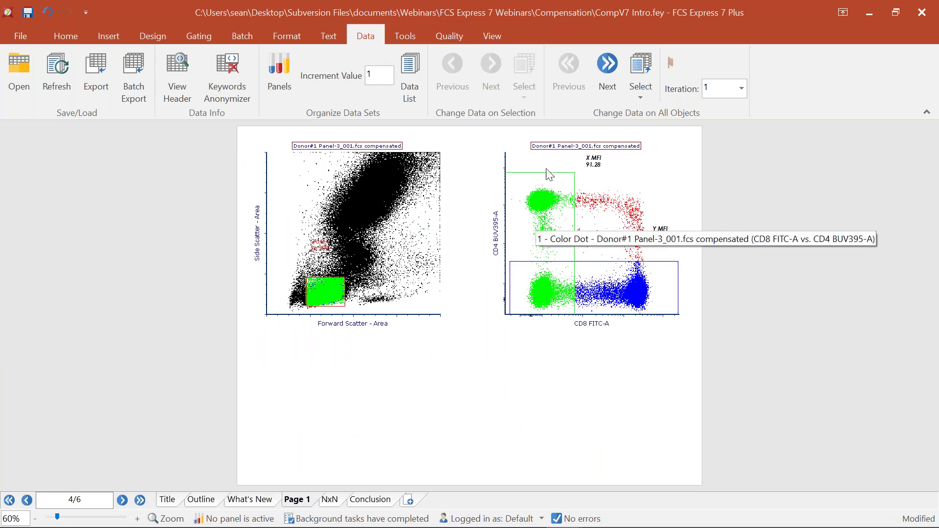
# - Open Compensation and Unmixing for the CD8 FITC-A vs CD4 BUV395-A plot and show the Donor#1 Panel-3_001.fcs compensation matrix loaded with the data
pyautogui.click(520, 144)
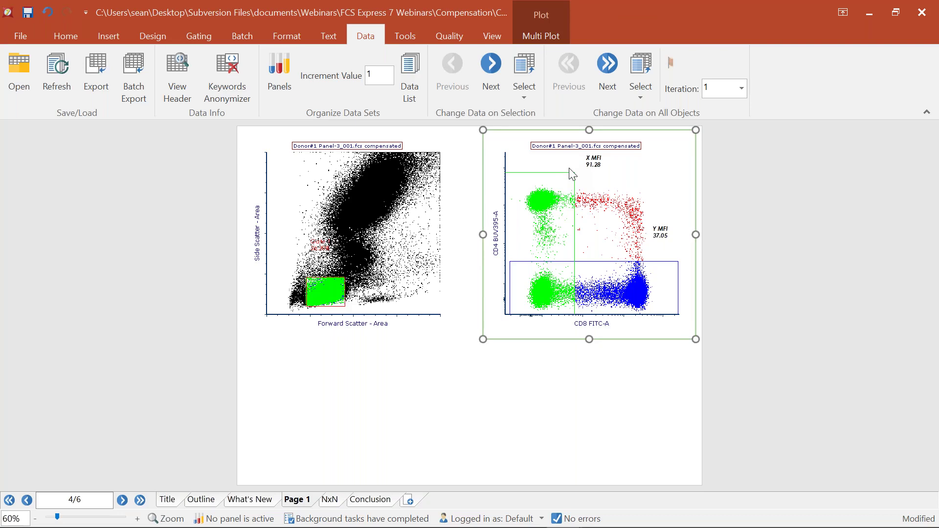
pyautogui.click(400, 34)
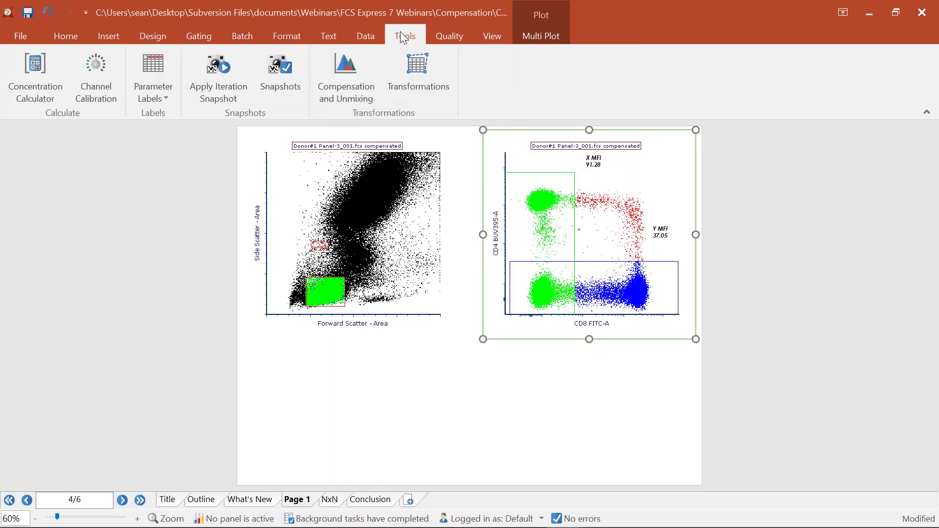
pyautogui.click(350, 72)
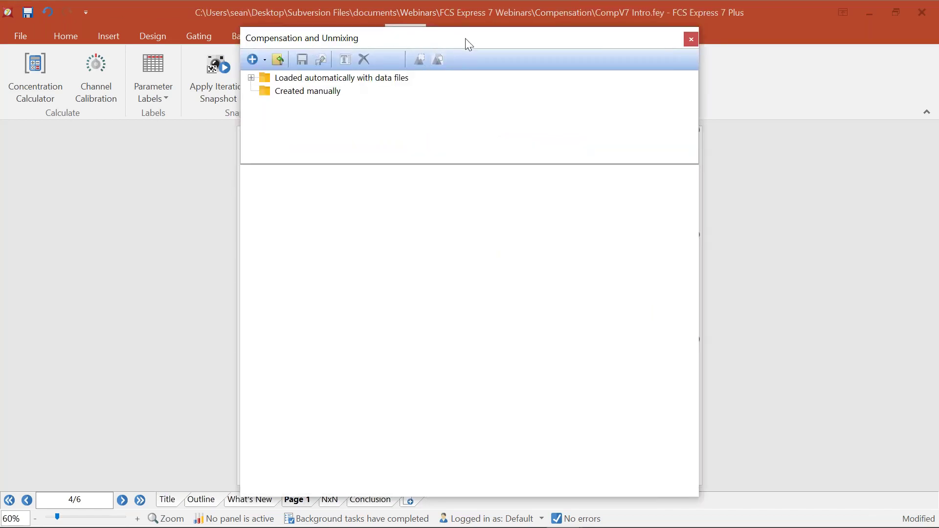
pyautogui.moveTo(465, 38); pyautogui.dragTo(274, 39)
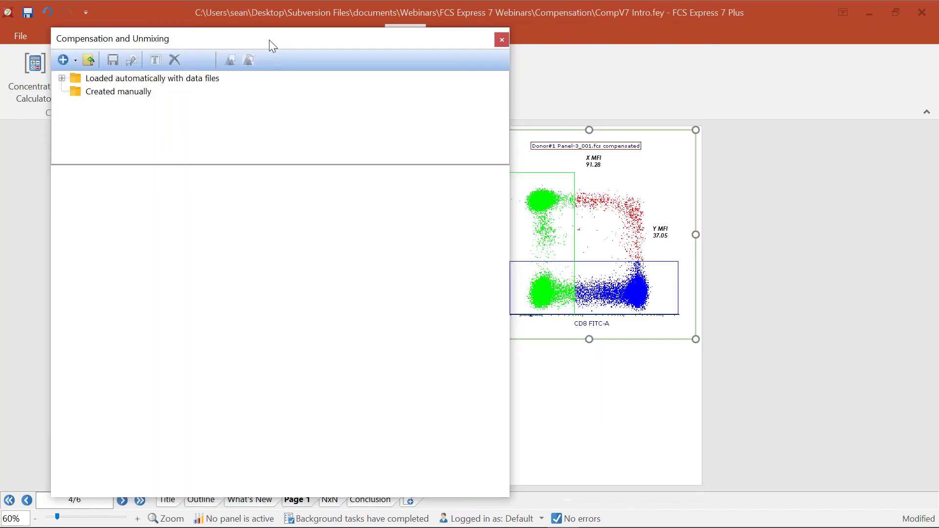
pyautogui.click(61, 78)
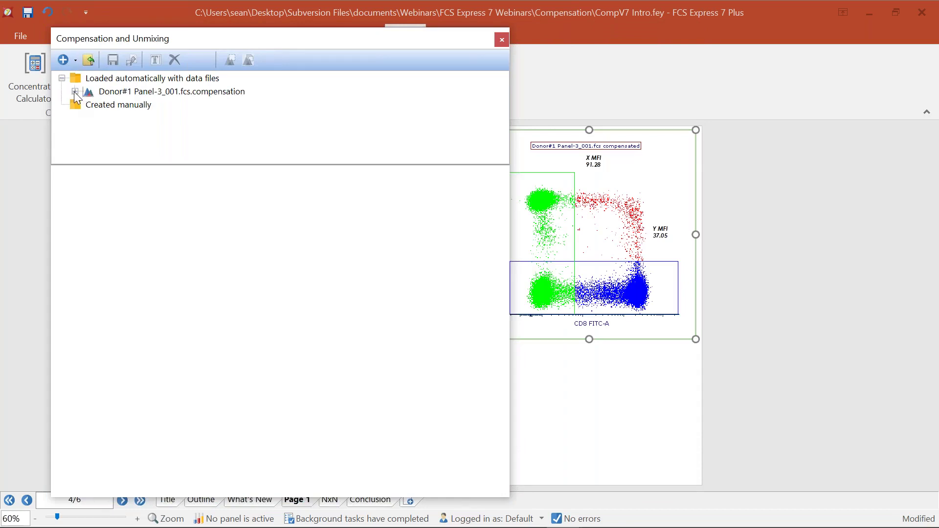
pyautogui.click(75, 92)
pyautogui.click(86, 92)
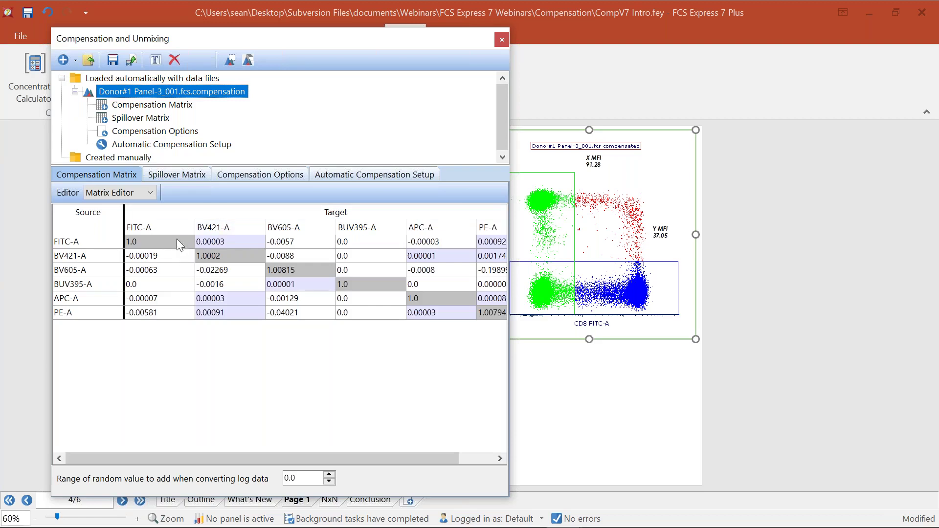
# - Review the spillover matrix and compensation options of the Donor#1 Panel-3_001.fcs compensation, and return to its compensation matrix
pyautogui.click(173, 175)
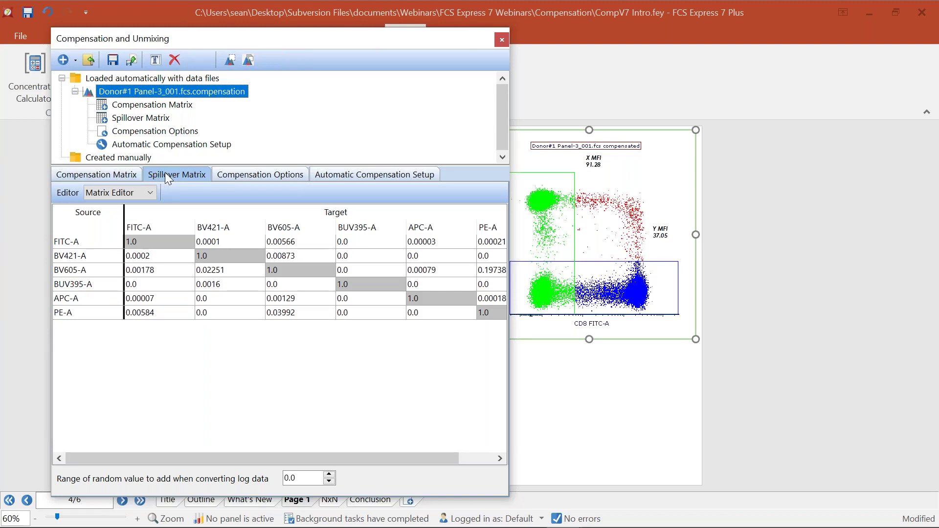
pyautogui.click(283, 176)
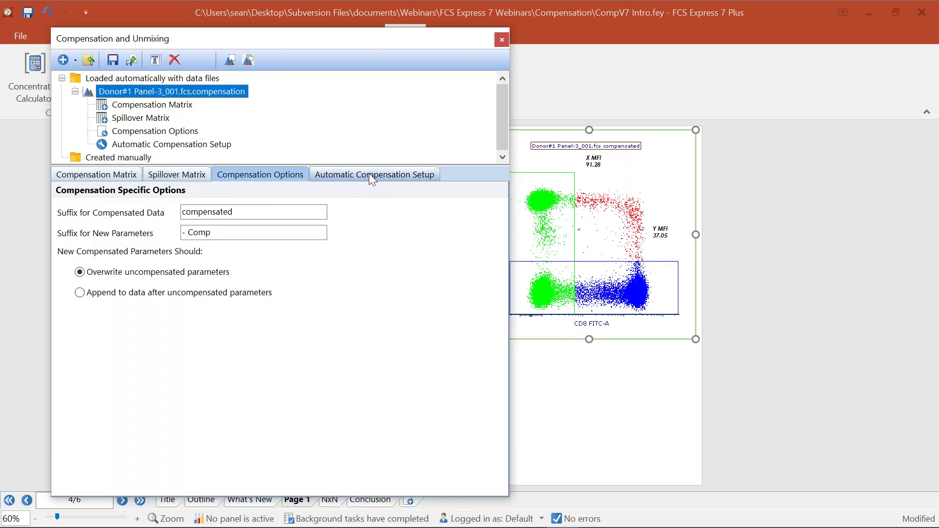
pyautogui.click(128, 174)
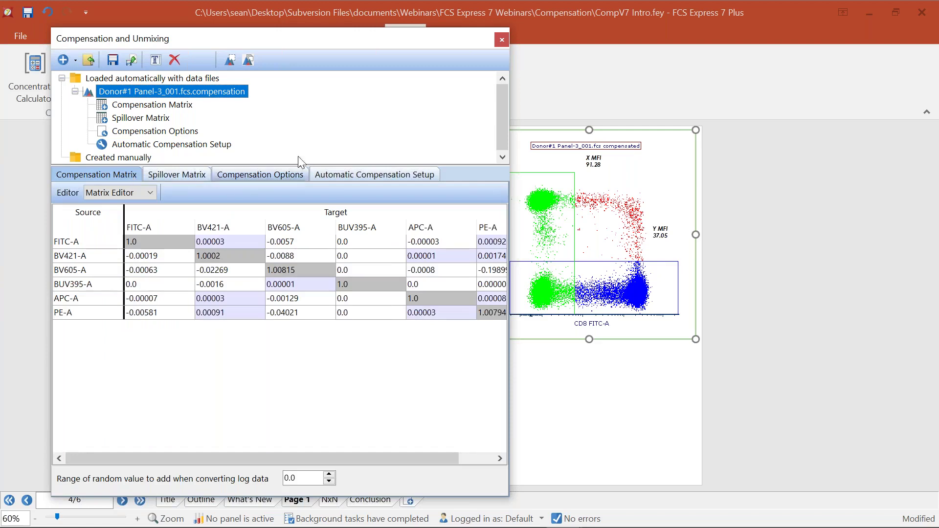
# - Place the compensation window beside the CD8 FITC-A vs CD4 BUV395-A plot and open that plot's compensation for editing
pyautogui.moveTo(424, 38); pyautogui.dragTo(380, 39)
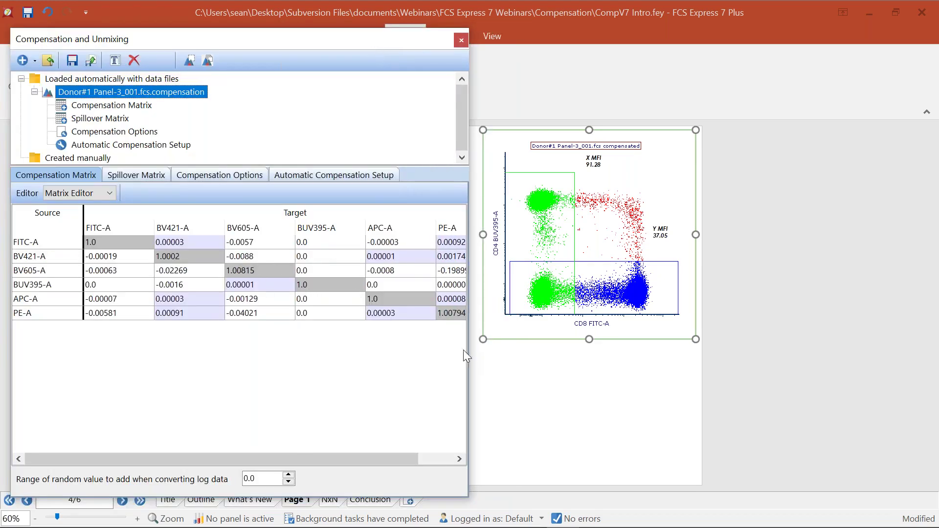
pyautogui.click(792, 194)
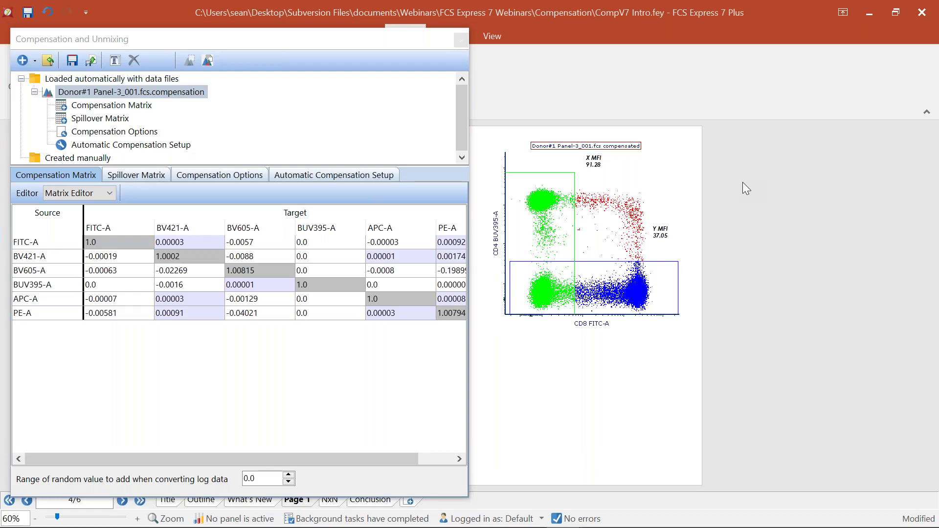
pyautogui.rightClick(616, 185)
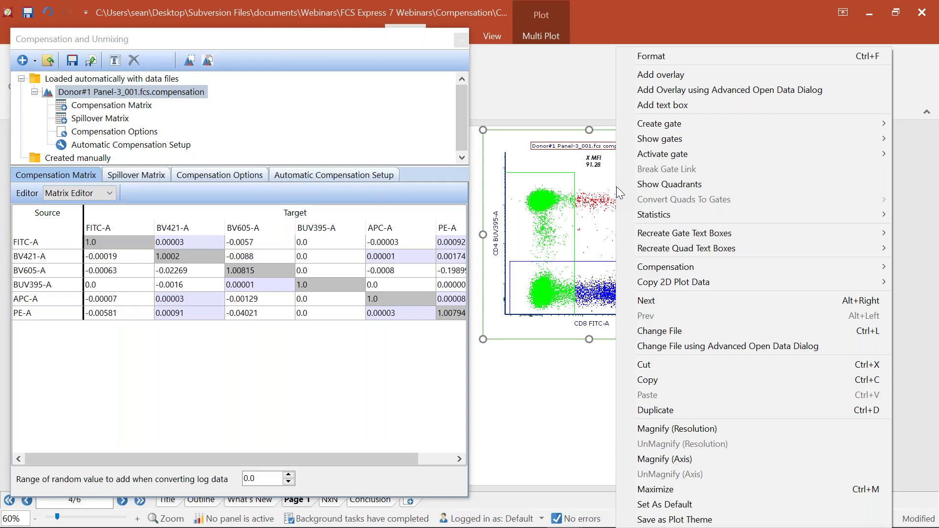
pyautogui.moveTo(666, 267)
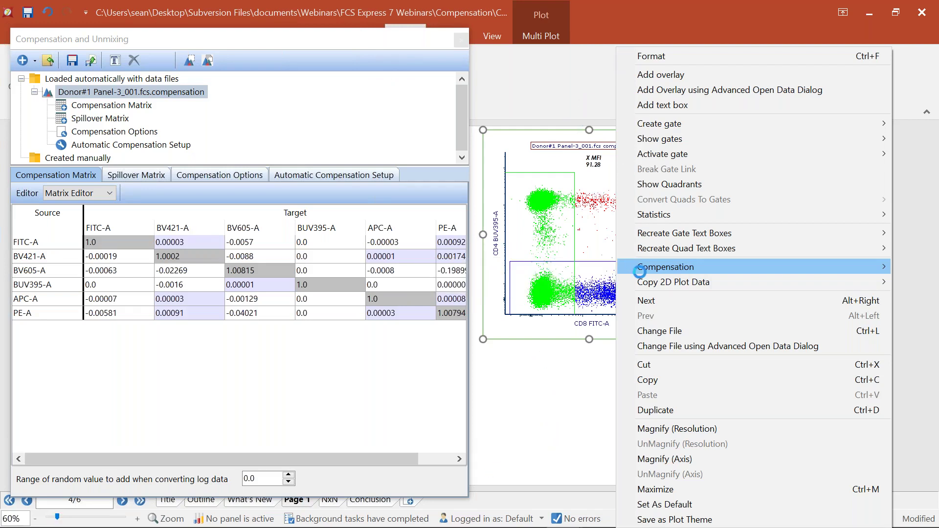
pyautogui.click(526, 288)
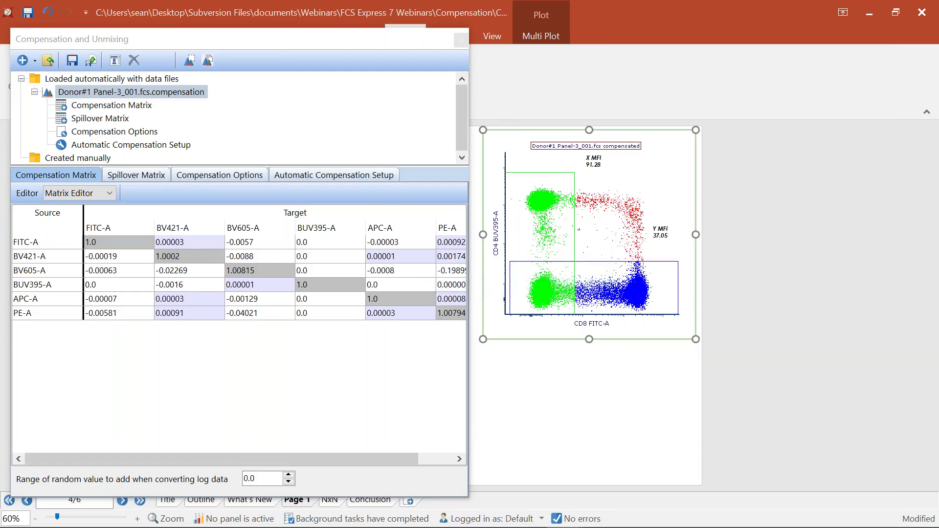
pyautogui.moveTo(360, 37)
pyautogui.mouseDown()
pyautogui.moveTo(230, 88)
pyautogui.moveTo(377, 30)
pyautogui.mouseUp()
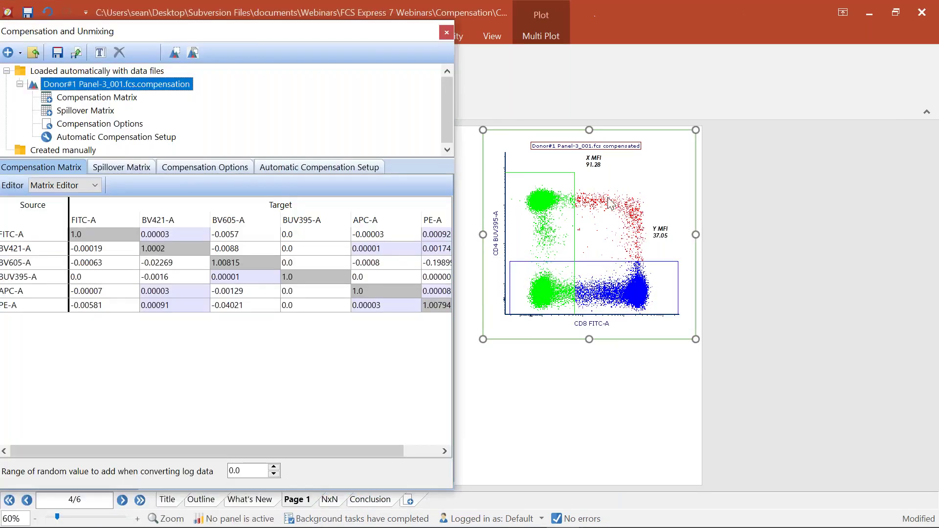
pyautogui.rightClick(609, 230)
pyautogui.click(533, 280)
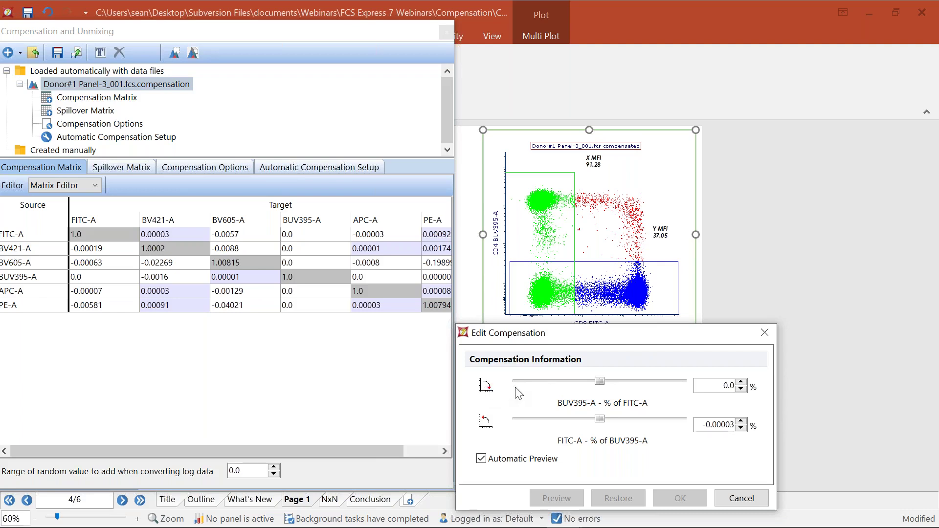
# - Try BUV395-A - % of FITC-A at -0.4% and a change to FITC-A - % of BUV395-A, and restore the original compensation
pyautogui.moveTo(600, 383)
pyautogui.mouseDown()
pyautogui.moveTo(609, 384)
pyautogui.moveTo(601, 387)
pyautogui.mouseUp()
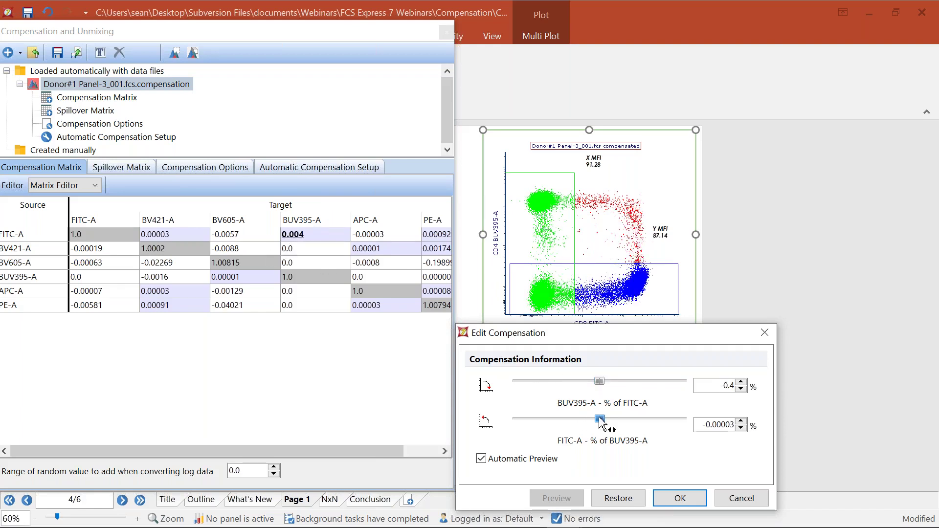
pyautogui.moveTo(600, 420)
pyautogui.mouseDown()
pyautogui.moveTo(619, 423)
pyautogui.moveTo(605, 423)
pyautogui.mouseUp()
pyautogui.click(618, 498)
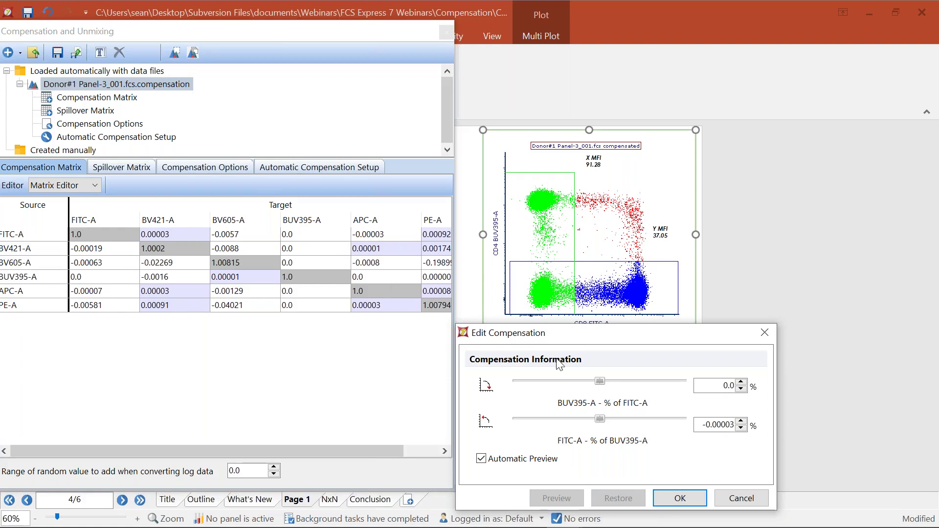
# - Try BUV395-A - % of FITC-A at 12.0% and at -3.6%, restore the original compensation and close the editor
pyautogui.moveTo(600, 383); pyautogui.dragTo(610, 382)
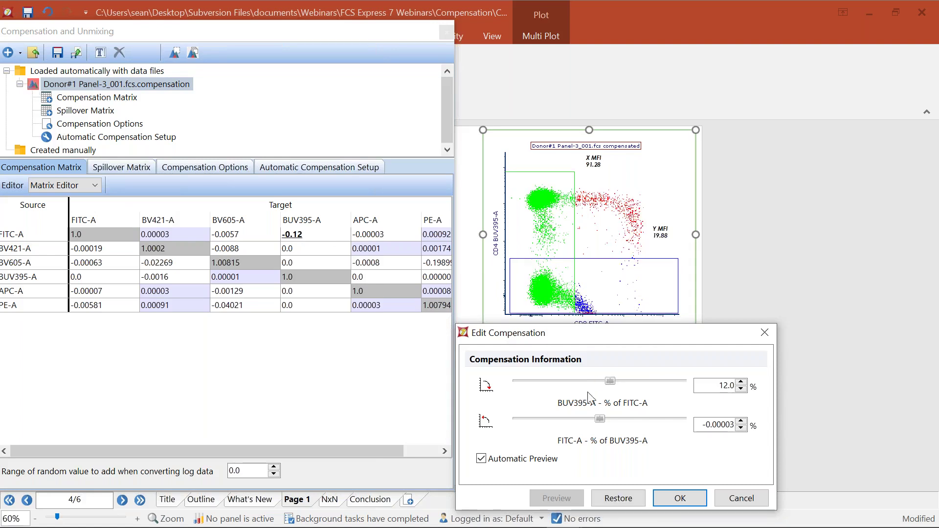
pyautogui.moveTo(606, 383); pyautogui.dragTo(597, 382)
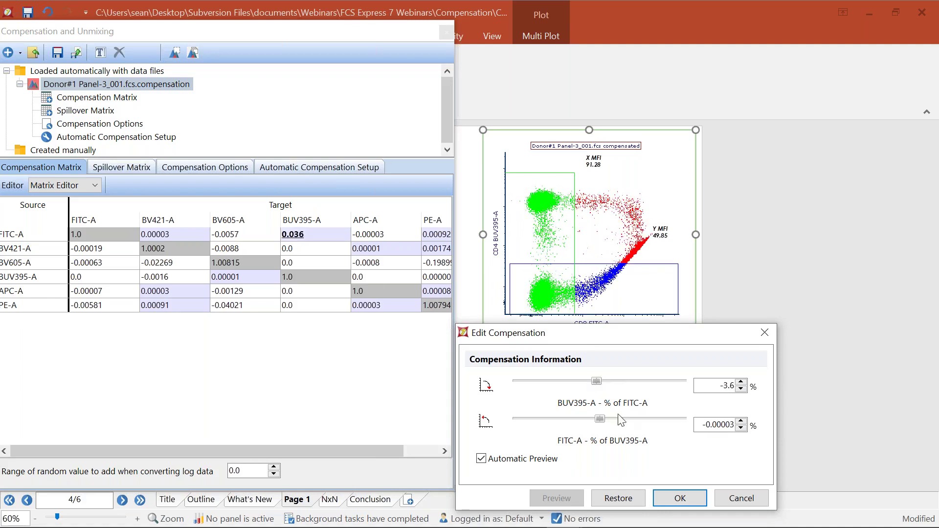
pyautogui.click(618, 499)
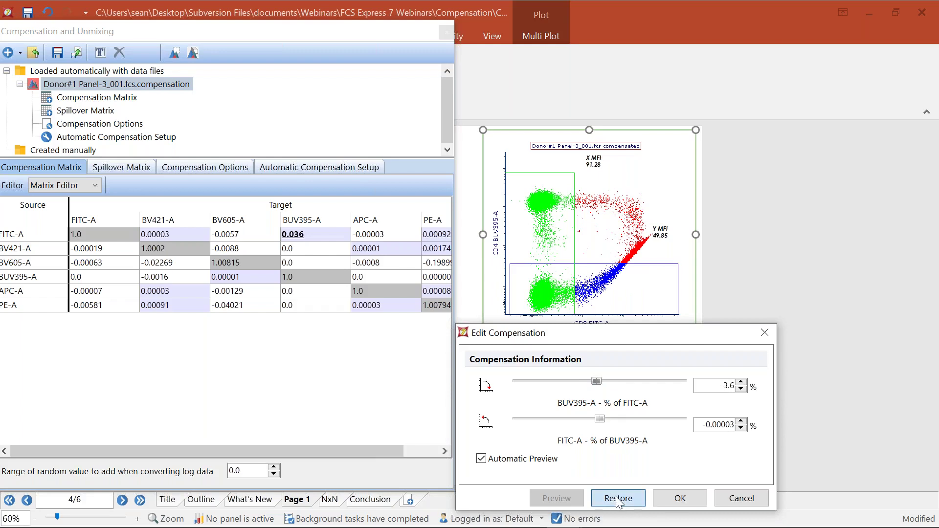
pyautogui.click(666, 500)
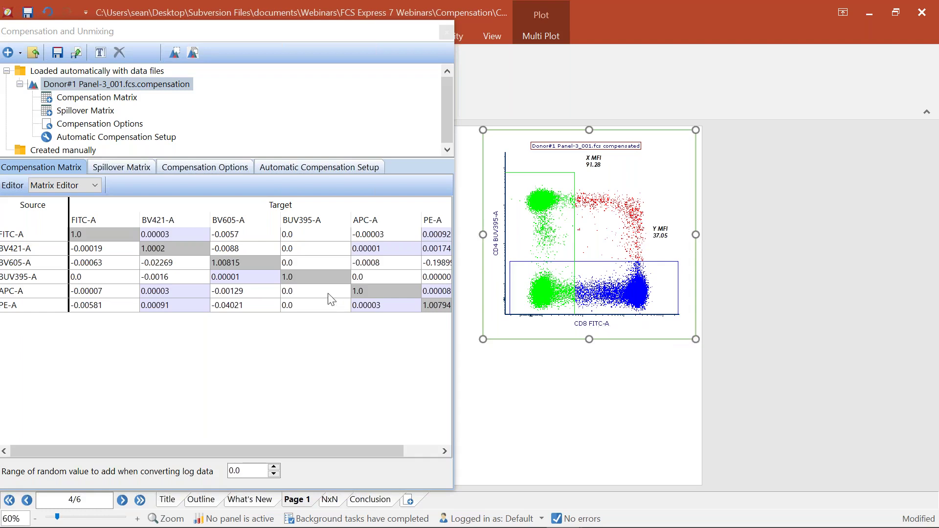
# - Try FITC-A to APC-A at 0.04997 and FITC-A to BUV395-A at 0.05 in the compensation matrix
pyautogui.click(373, 235)
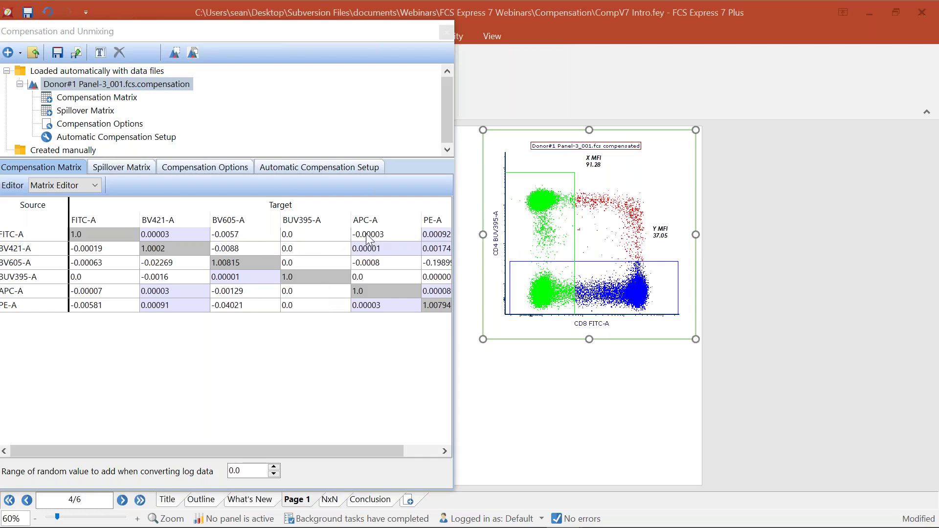
pyautogui.click(417, 232)
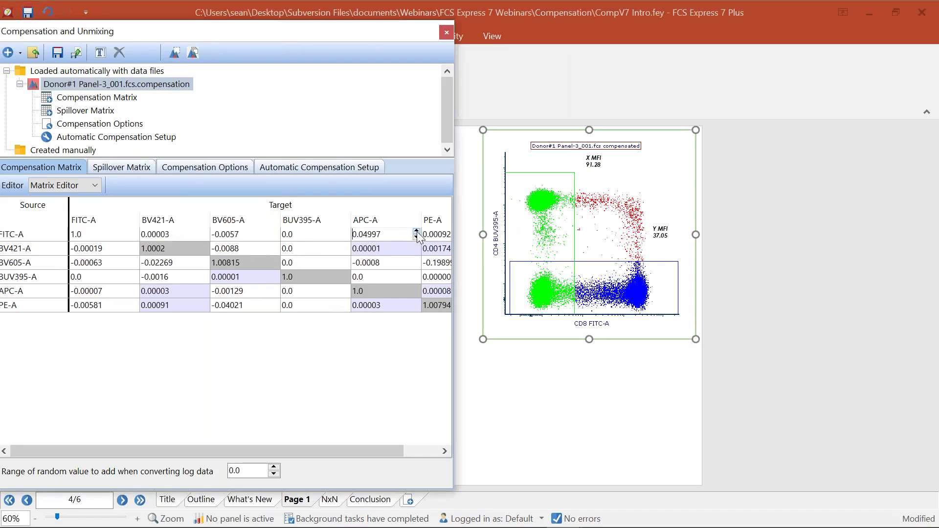
pyautogui.click(416, 237)
pyautogui.click(314, 236)
pyautogui.click(346, 232)
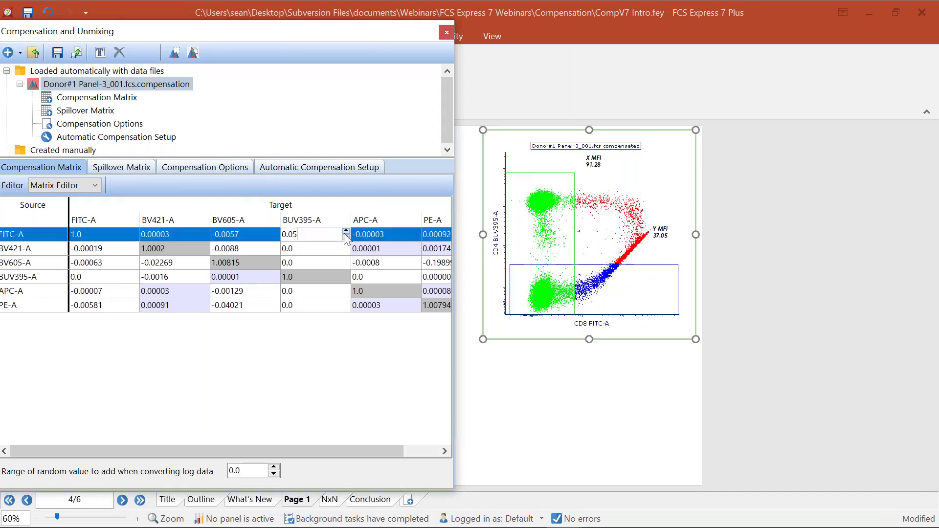
pyautogui.click(346, 237)
pyautogui.click(346, 237)
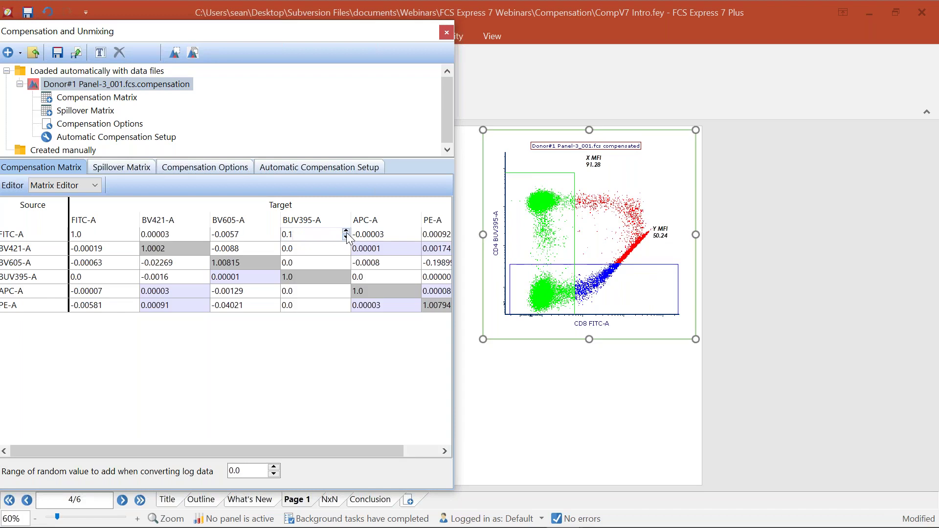
pyautogui.click(346, 231)
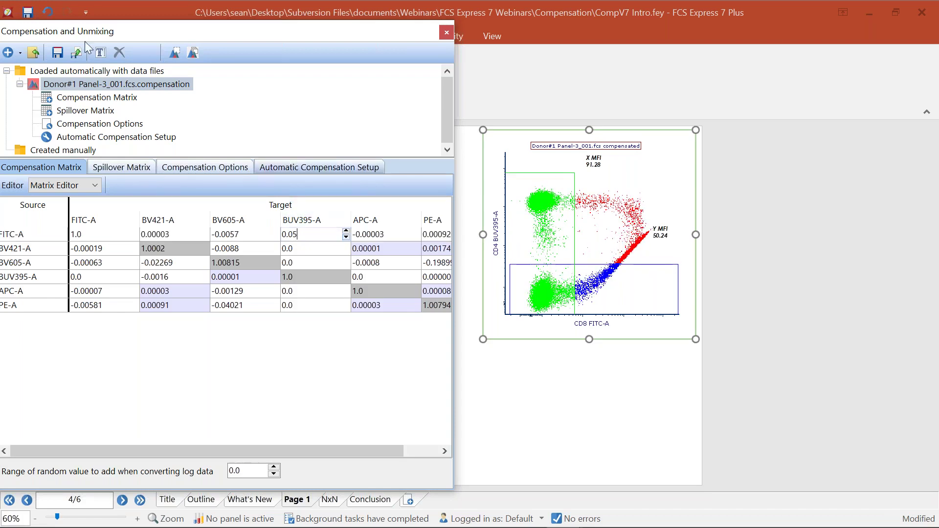
# - Undo all trial edits made to the FITC-A row of the compensation matrix
pyautogui.click(48, 14)
pyautogui.click(48, 14)
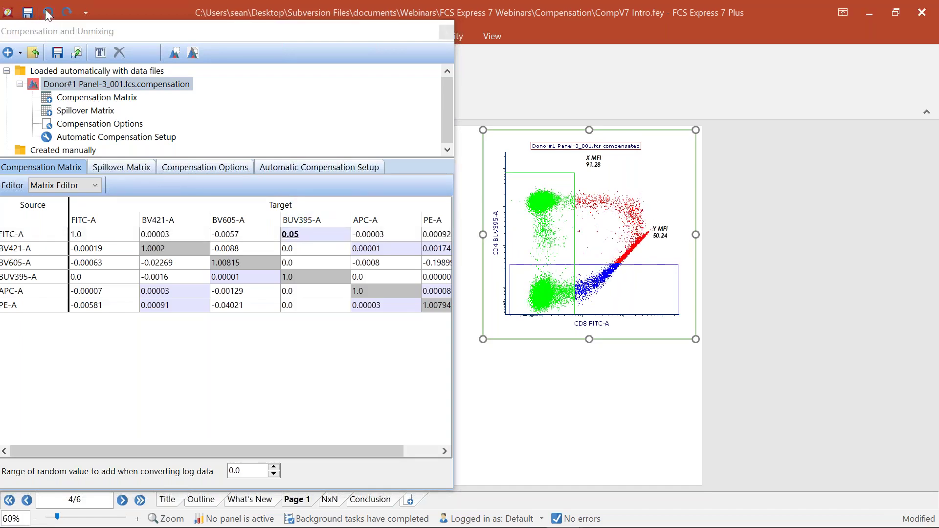
pyautogui.click(47, 14)
pyautogui.click(47, 14)
pyautogui.click(48, 14)
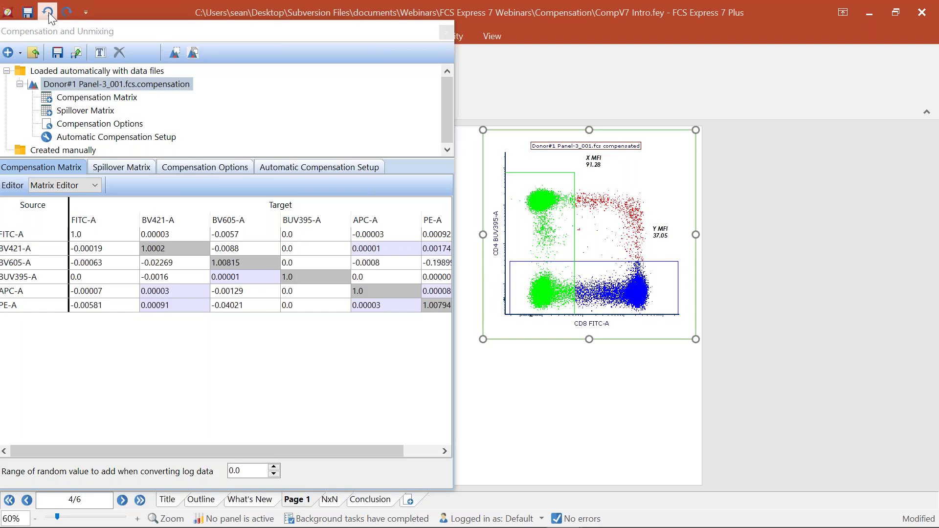
# - Close the compensation window and create a new blank layout
pyautogui.click(445, 32)
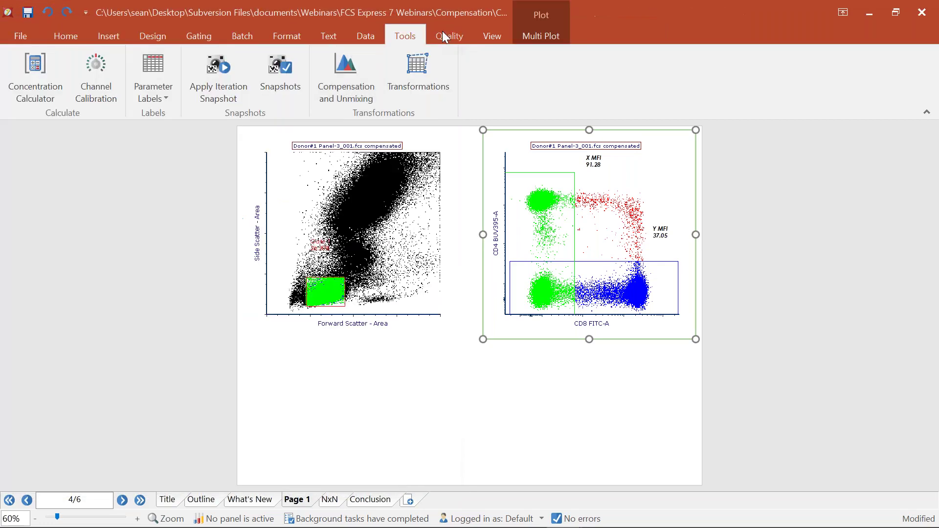
pyautogui.click(16, 36)
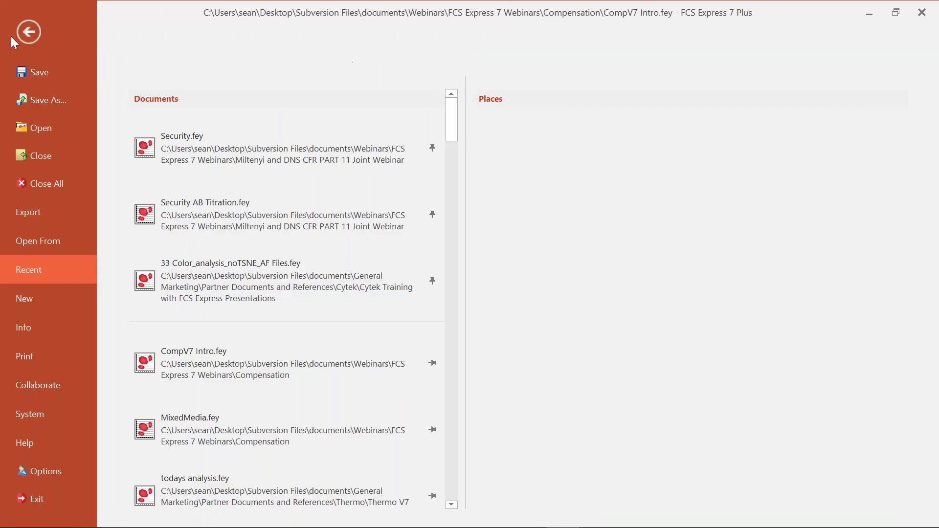
pyautogui.click(36, 302)
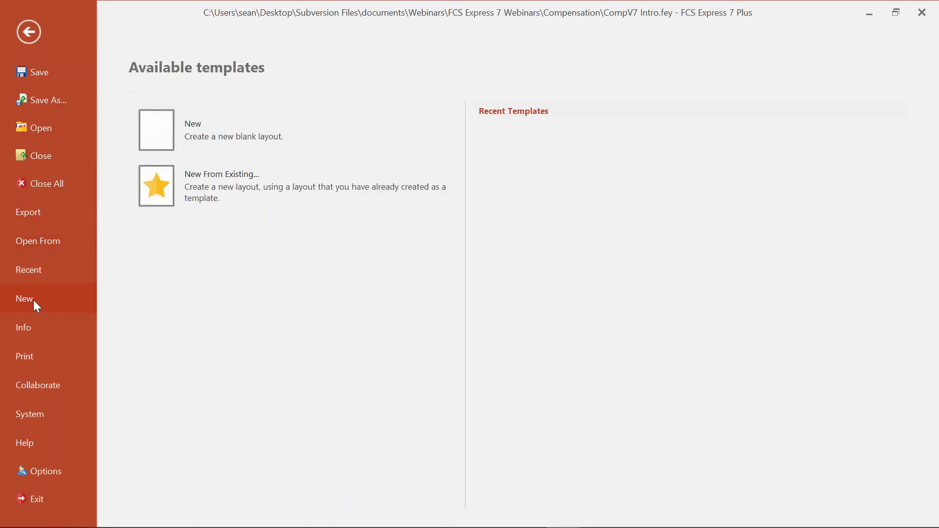
pyautogui.click(209, 137)
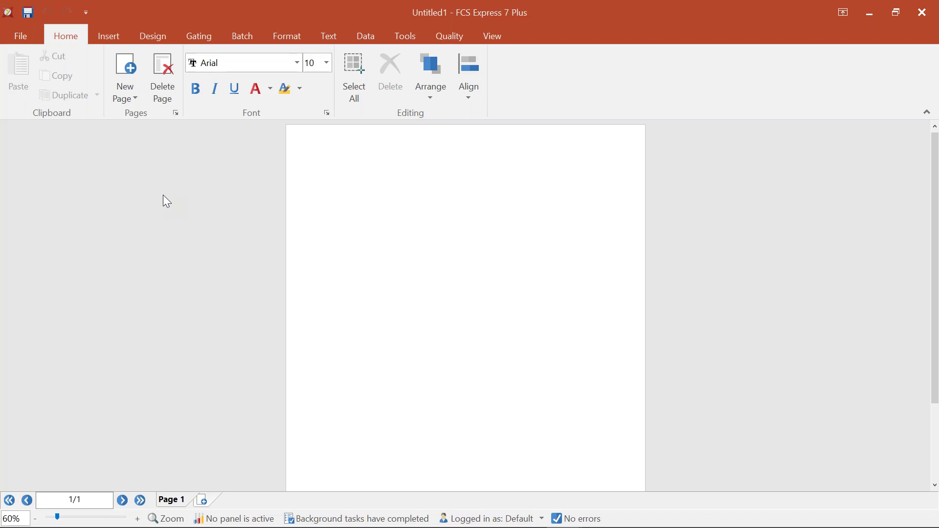
# - Open Compensation and Unmixing in the blank layout and place its window over the upper part of the page
pyautogui.click(406, 36)
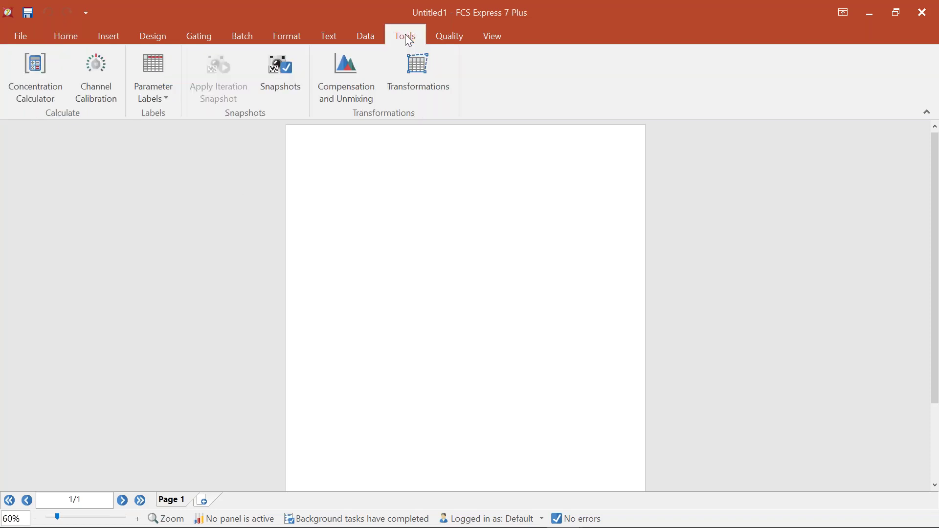
pyautogui.click(345, 81)
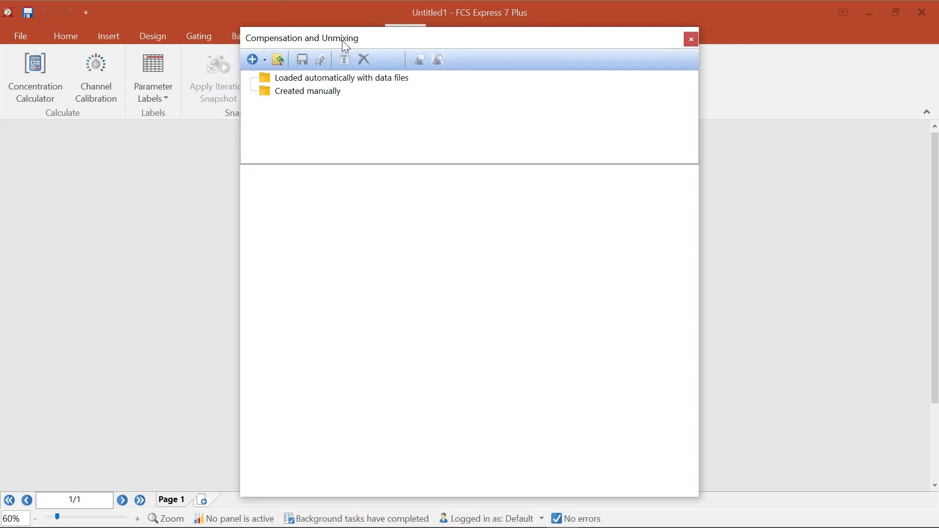
pyautogui.moveTo(344, 42); pyautogui.dragTo(398, 51)
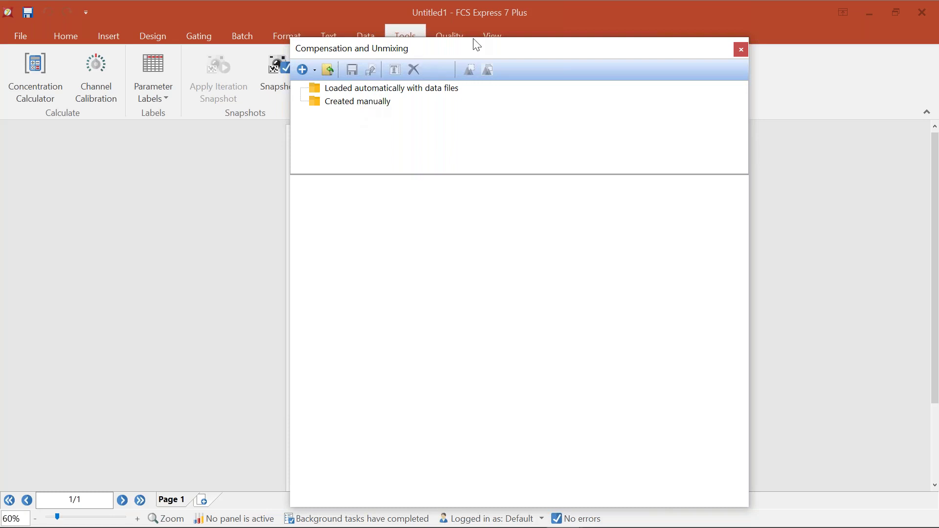
pyautogui.moveTo(474, 38); pyautogui.dragTo(270, 43)
# - Create a new manual compensation named My Compensation Today
pyautogui.click(106, 63)
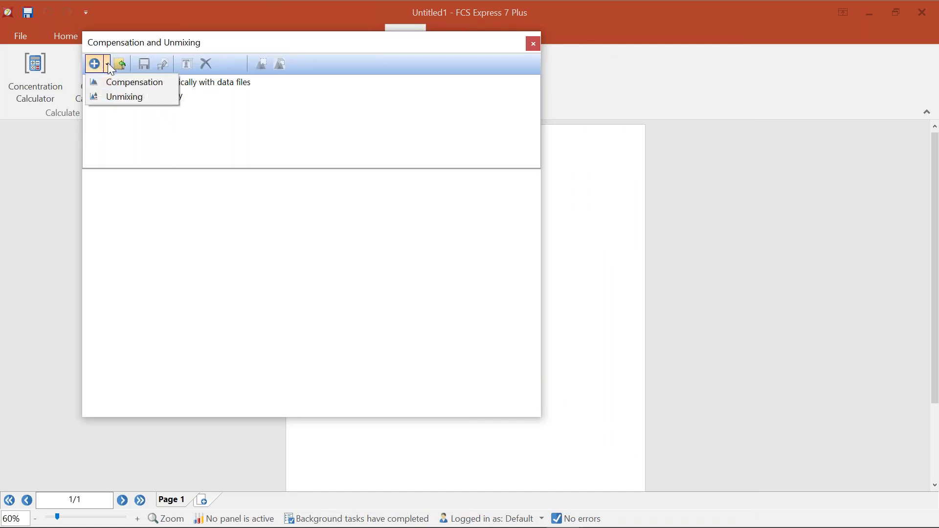
pyautogui.click(123, 83)
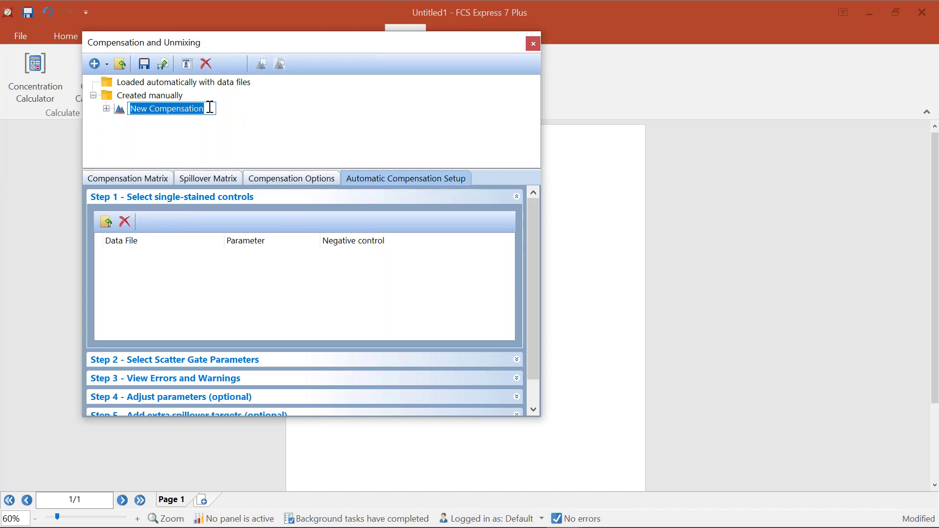
pyautogui.moveTo(210, 108); pyautogui.dragTo(128, 109)
pyautogui.write('My Comp')
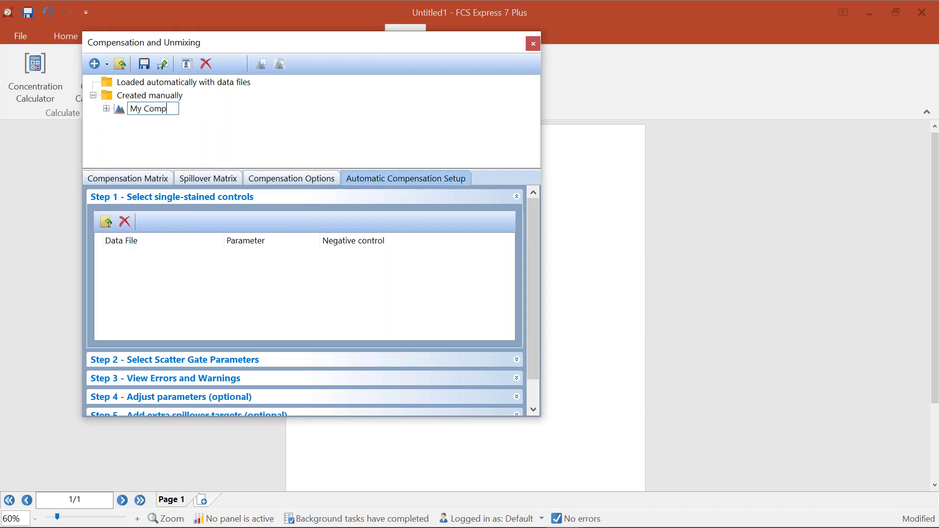
pyautogui.write('ensation Today')
pyautogui.click(248, 256)
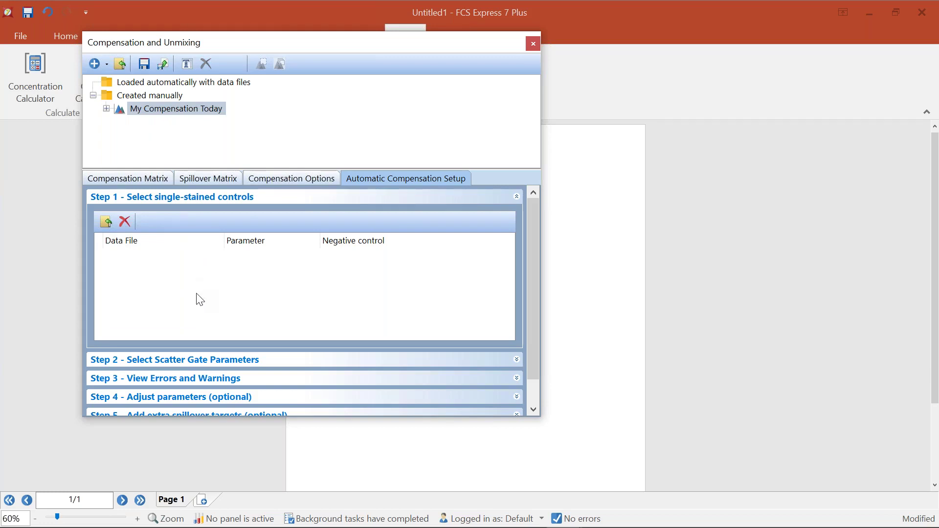
# - Load the APC, FITC, PC5, PC7, PE and Unstained Compensation Controls FCS files as single-stained controls for My Compensation Today
pyautogui.click(106, 222)
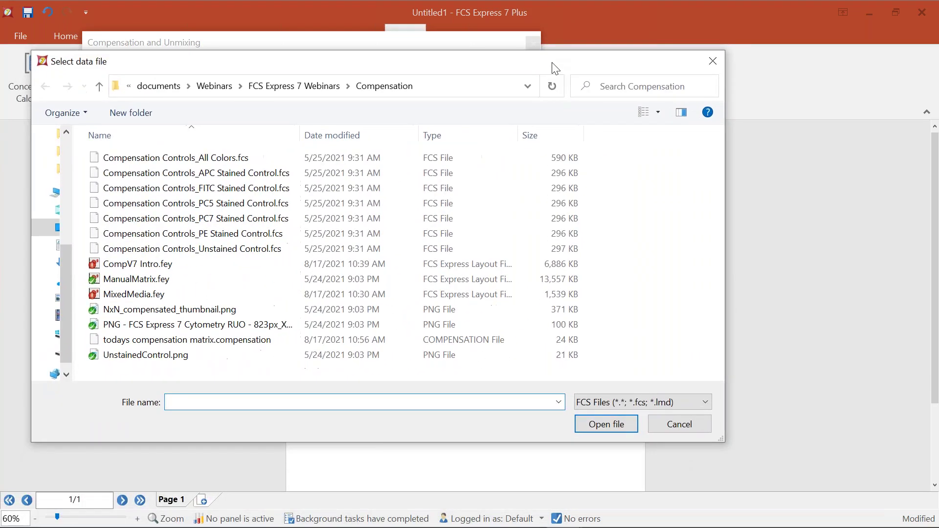
pyautogui.click(237, 175)
pyautogui.keyDown('shift'); pyautogui.click(225, 249); pyautogui.keyUp('shift')
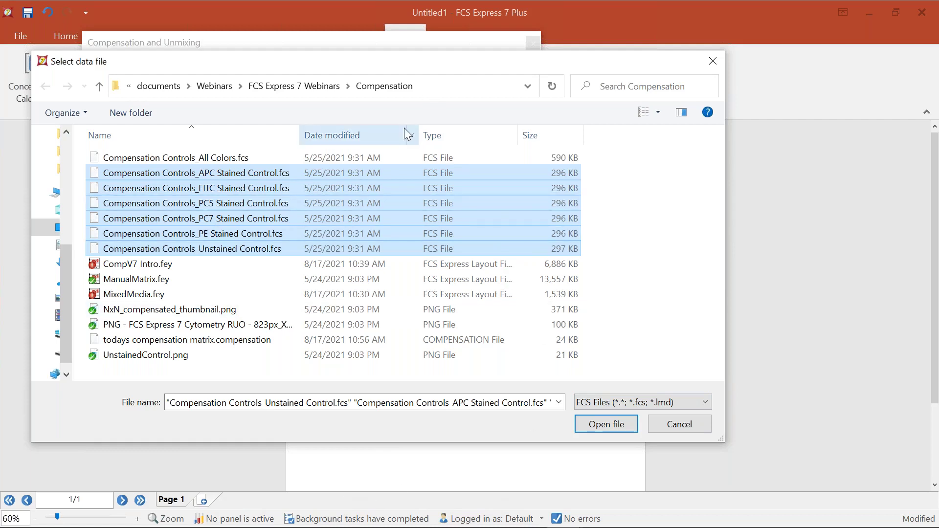
pyautogui.click(618, 426)
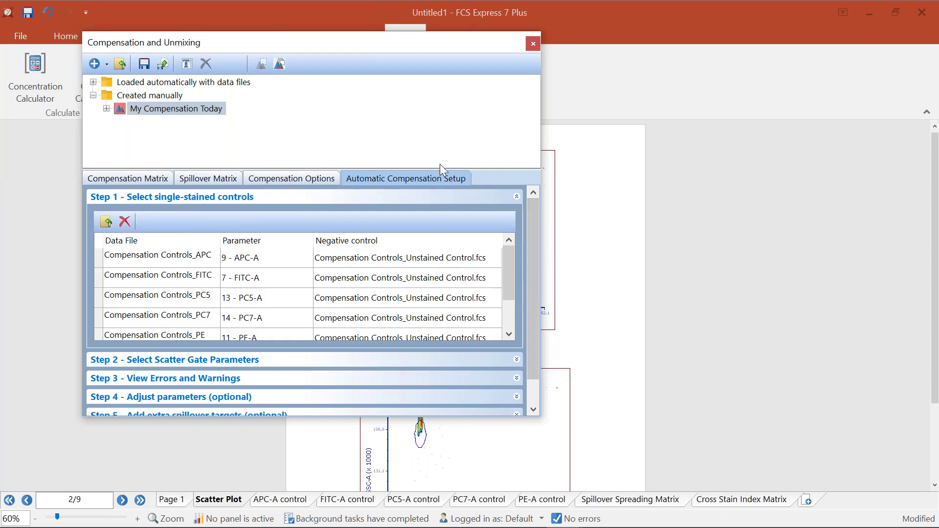
# - Move the compensation window aside and review the generated control pages, the Spillover Spreading Matrix and the Cross Stain Index Matrix
pyautogui.moveTo(367, 49); pyautogui.dragTo(59, 206)
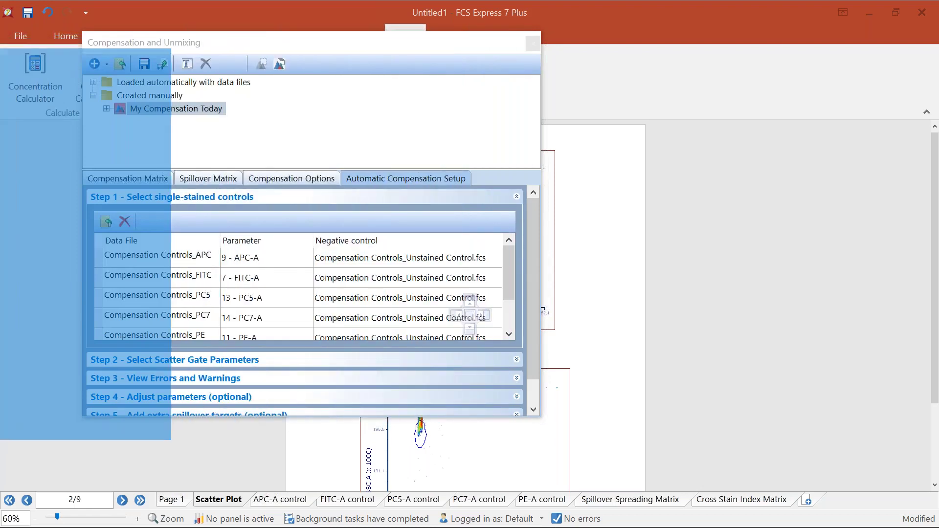
pyautogui.press('Escape')
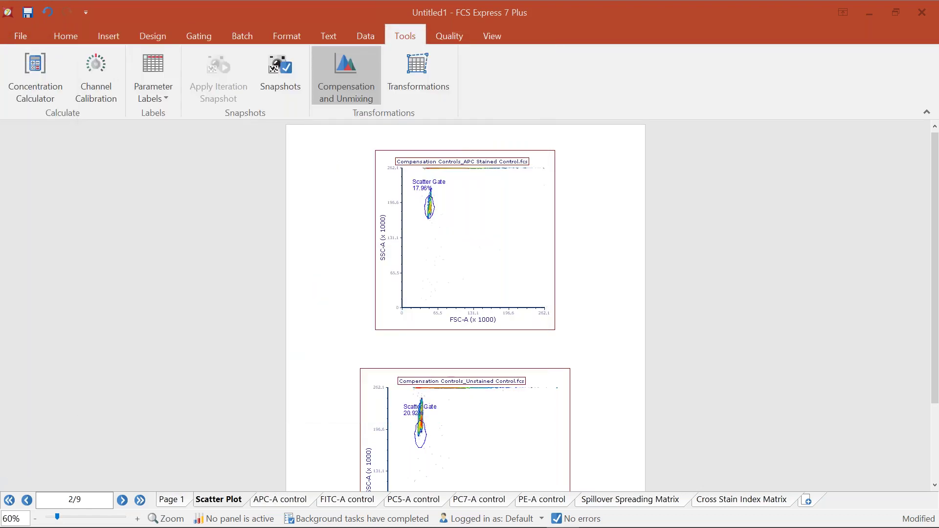
pyautogui.click(294, 500)
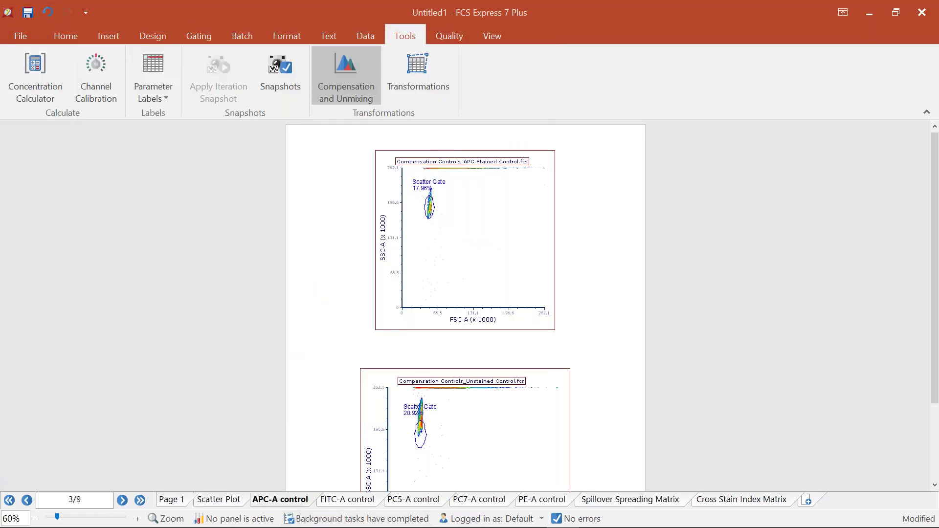
pyautogui.click(348, 500)
pyautogui.click(415, 500)
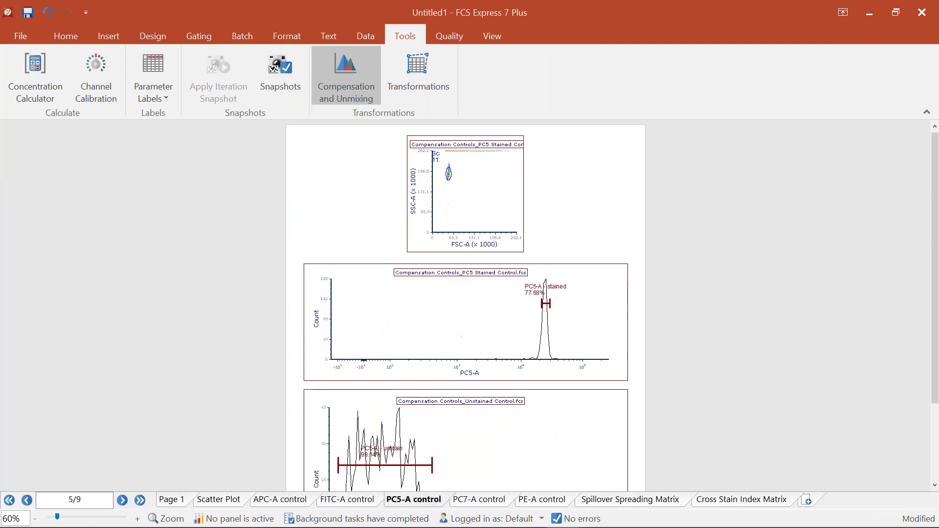
pyautogui.click(542, 500)
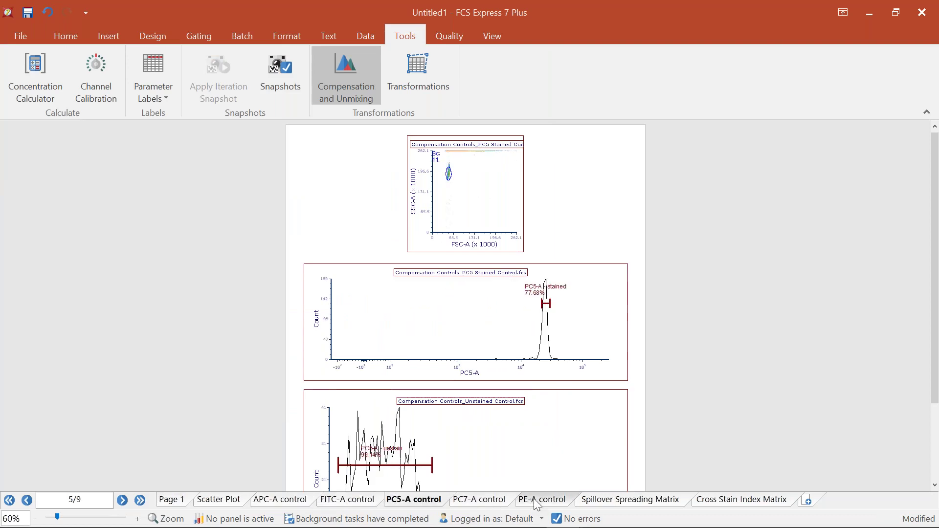
pyautogui.click(604, 501)
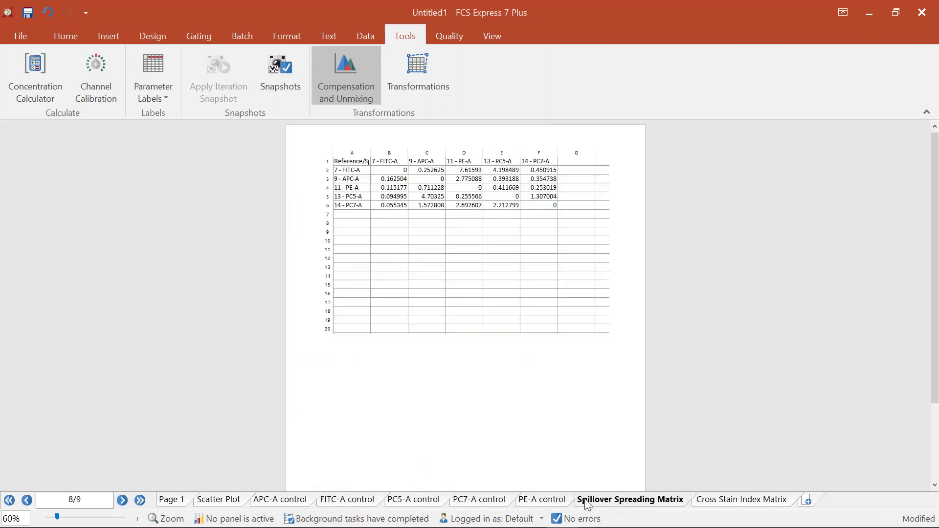
pyautogui.click(715, 504)
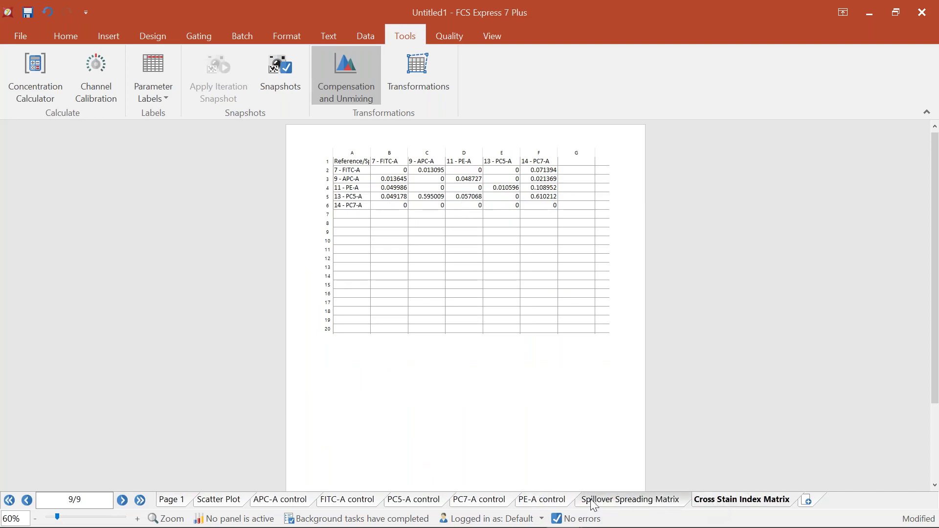
# - Go back to the Scatter Plot page, check the compensation matrix of My Compensation Today, and return to its Automatic Compensation Setup
pyautogui.click(232, 504)
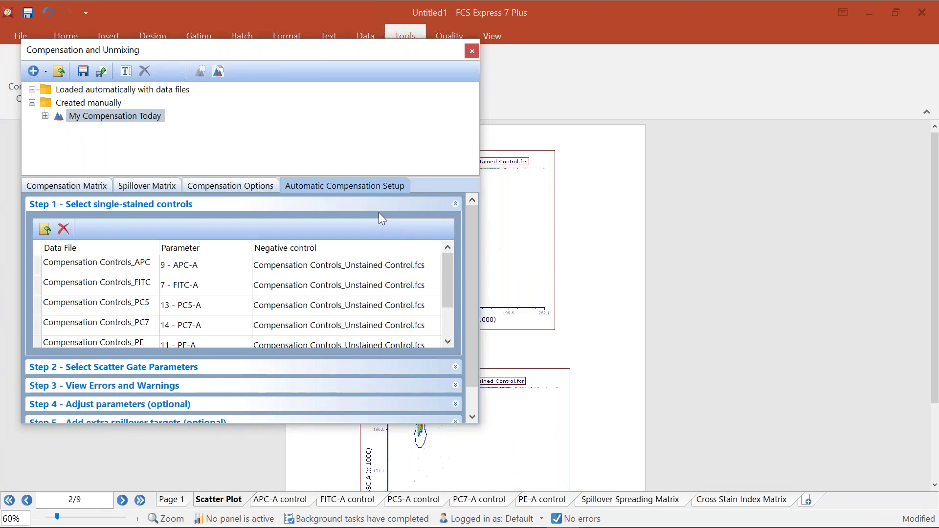
pyautogui.click(109, 187)
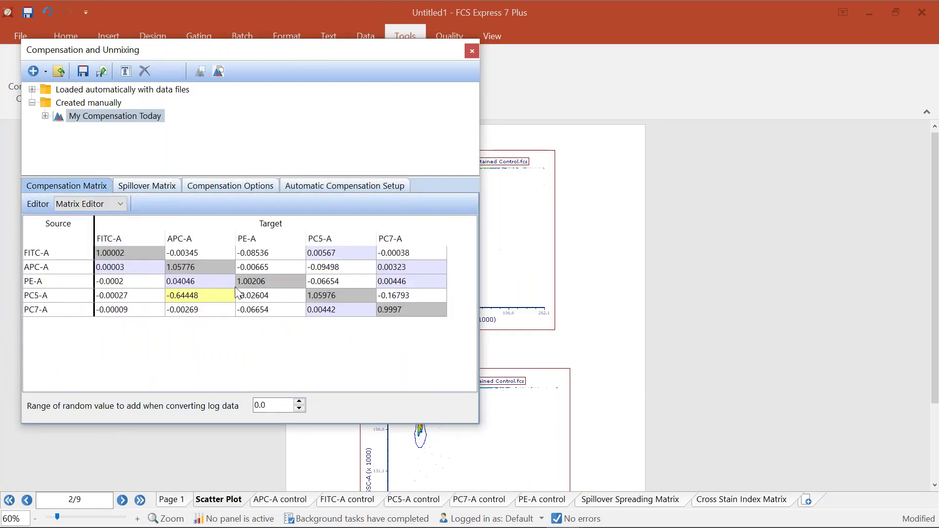
pyautogui.click(335, 184)
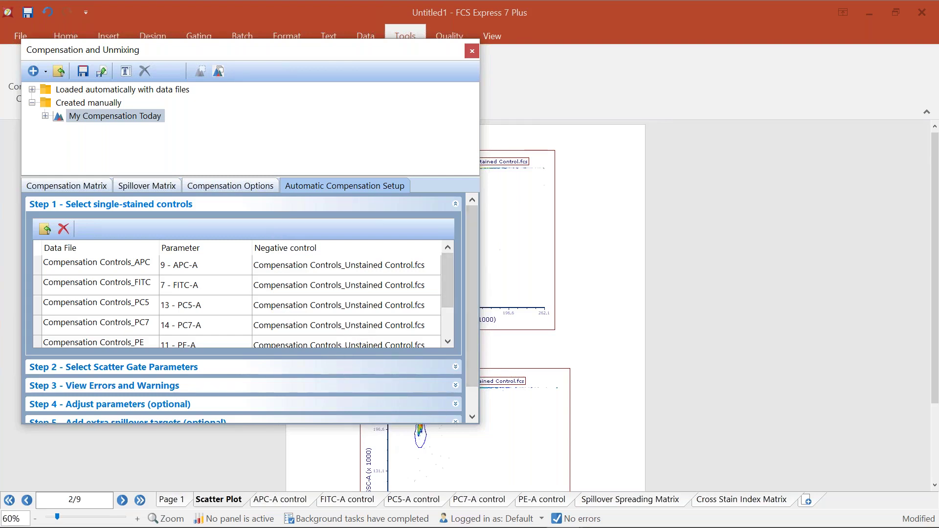
# - Enlarge the compensation window and widen the Data File column of the single-stained controls list to inspect the file names
pyautogui.moveTo(392, 437); pyautogui.dragTo(382, 485)
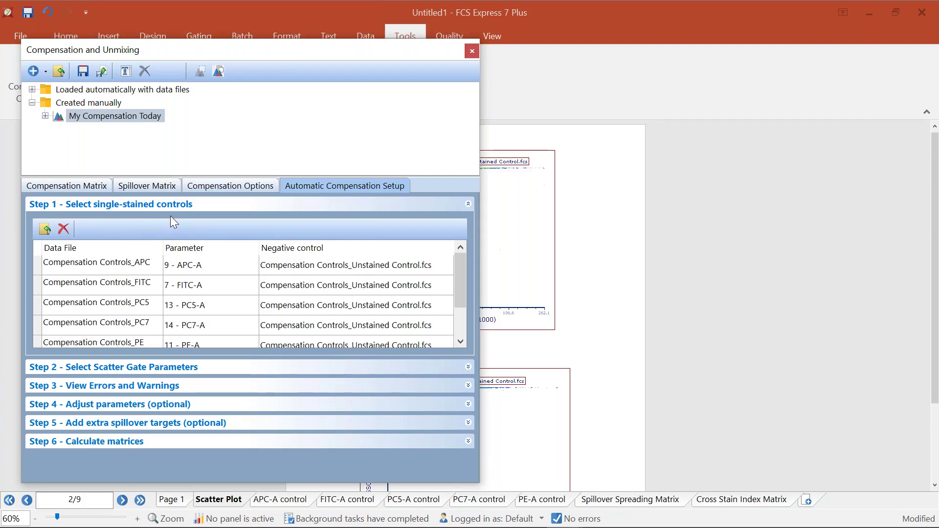
pyautogui.moveTo(164, 248); pyautogui.dragTo(184, 248)
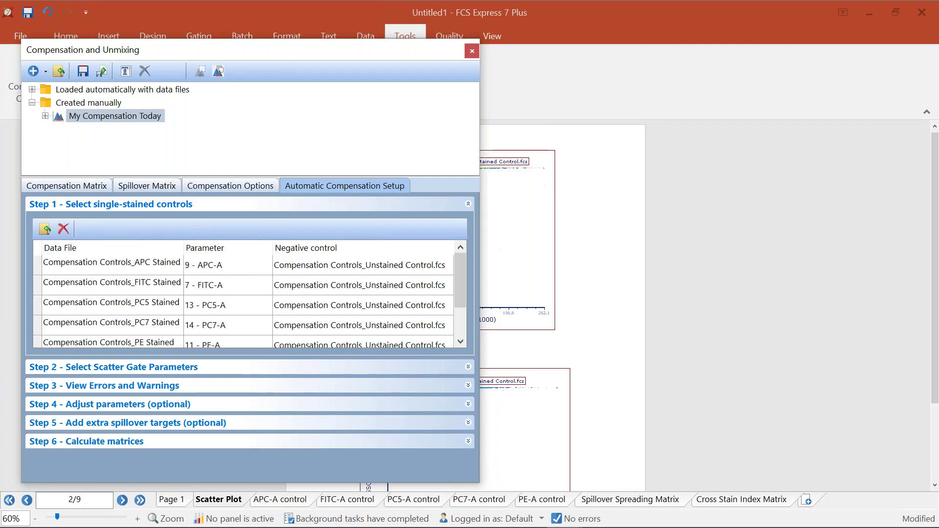
pyautogui.click(214, 269)
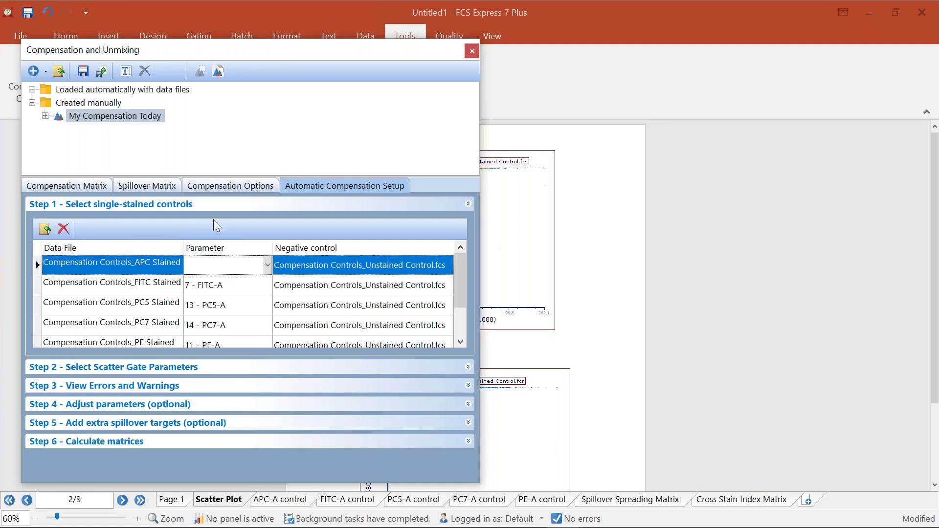
pyautogui.click(126, 283)
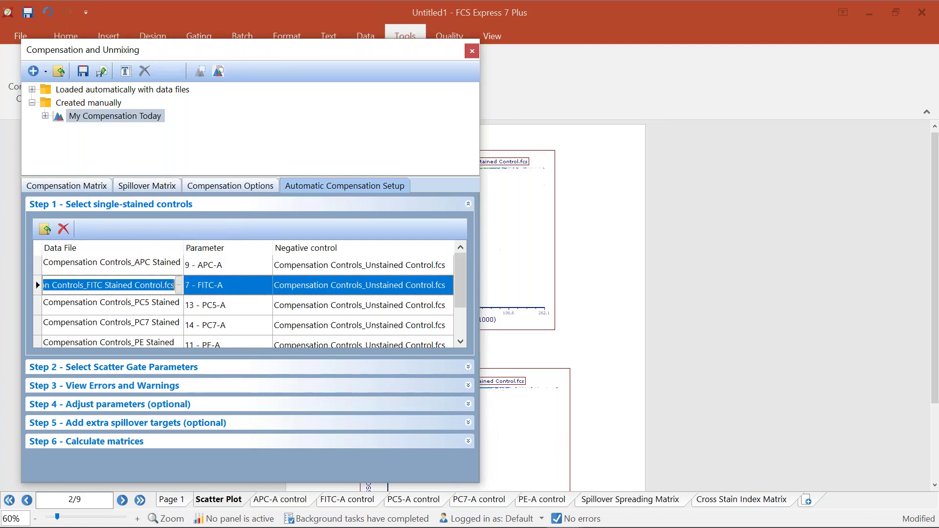
pyautogui.click(138, 306)
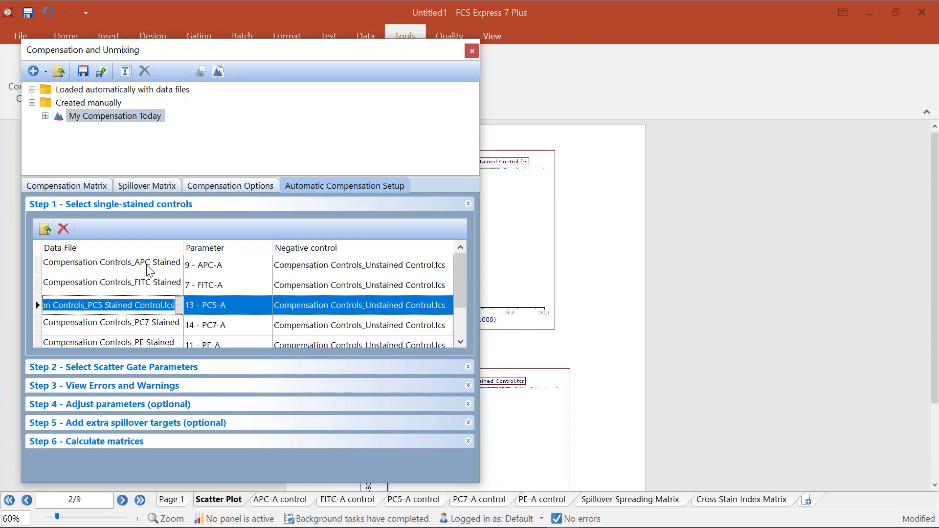
# - Select 9 - APC-A, 7 - FITC-A and 13 - PC5-A as the parameters of the APC, FITC and PC5 stained controls
pyautogui.click(245, 269)
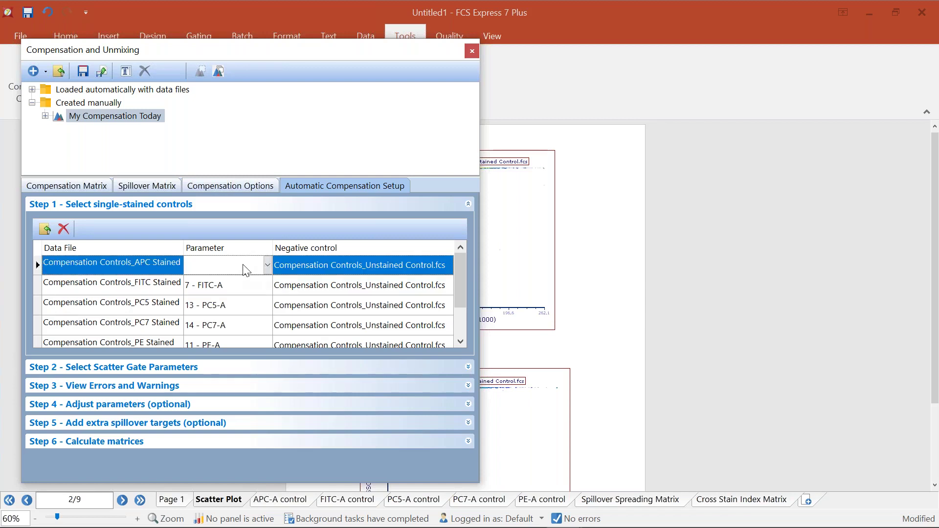
pyautogui.click(267, 267)
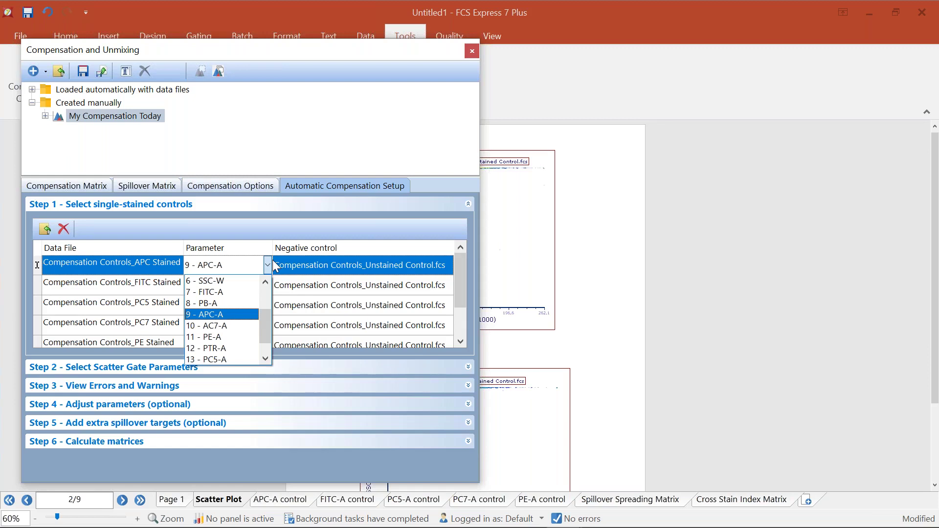
pyautogui.click(211, 316)
pyautogui.click(231, 291)
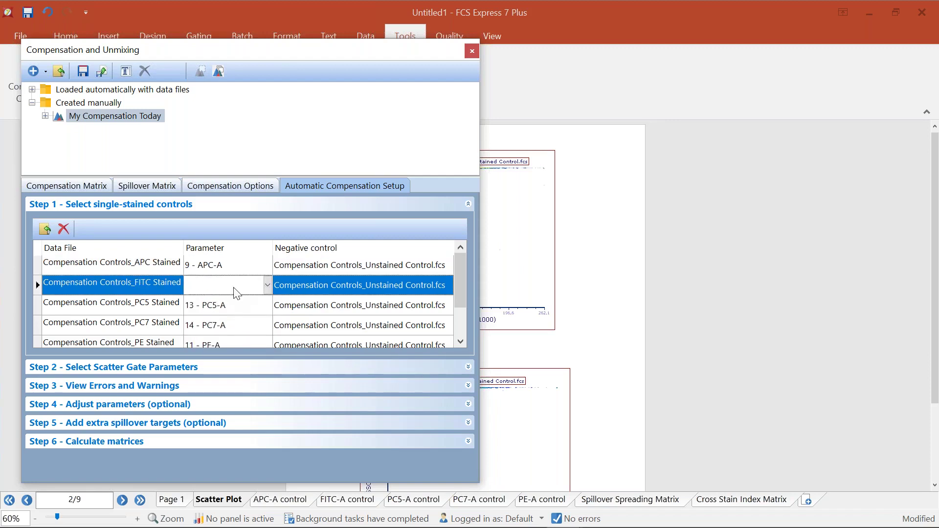
pyautogui.click(267, 286)
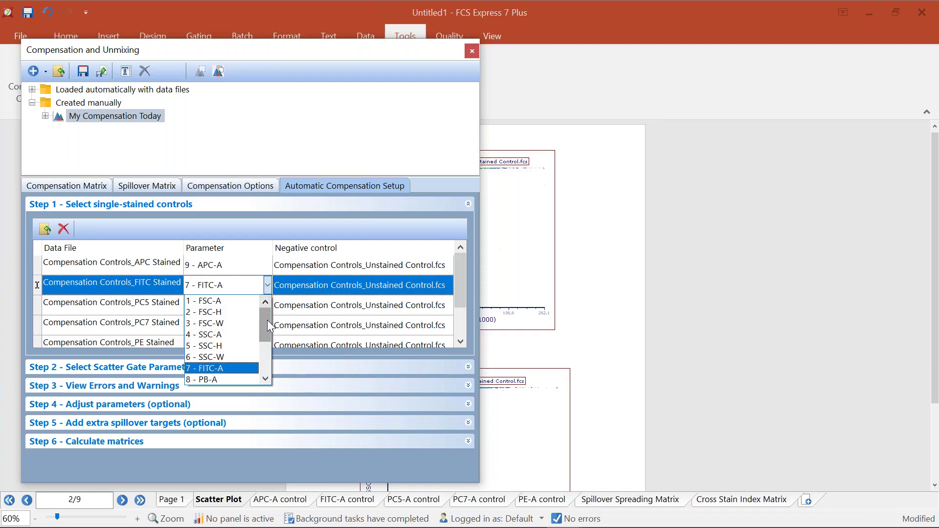
pyautogui.moveTo(266, 323); pyautogui.dragTo(267, 329)
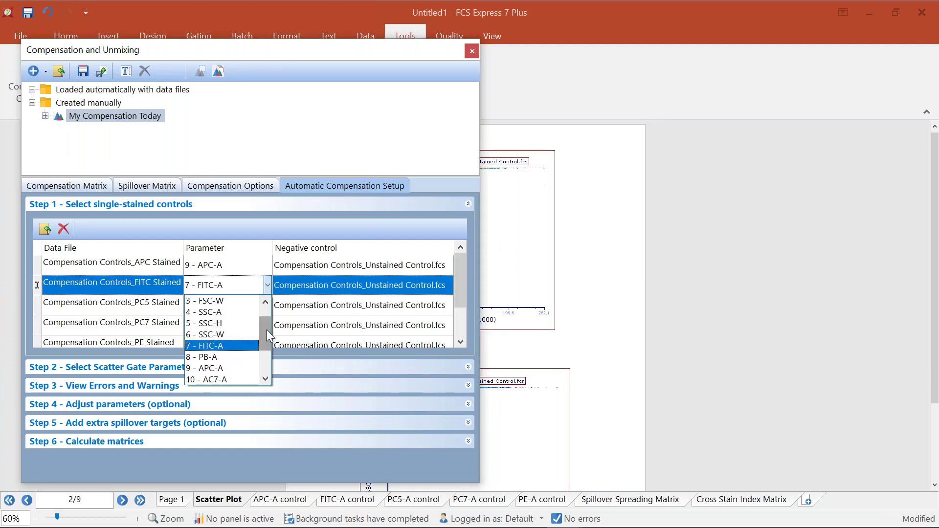
pyautogui.click(210, 347)
pyautogui.click(225, 313)
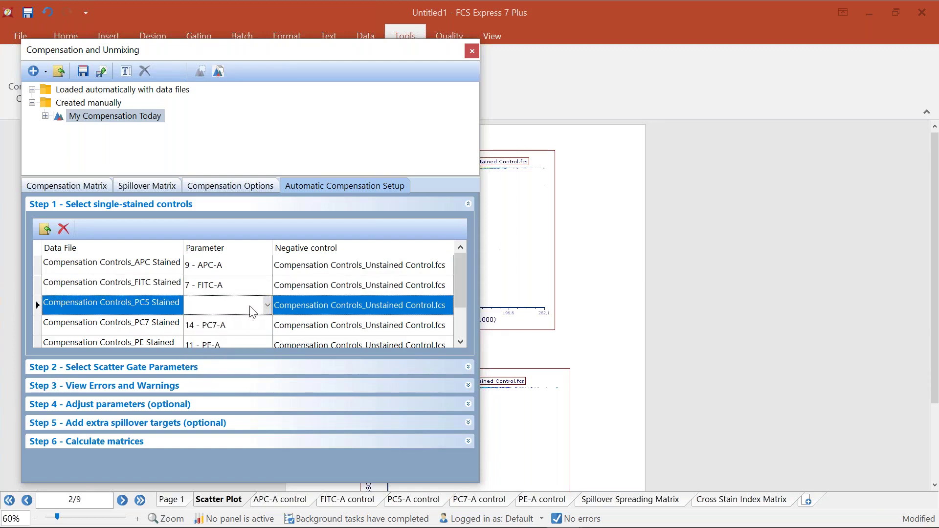
pyautogui.click(267, 306)
pyautogui.moveTo(268, 362); pyautogui.dragTo(265, 371)
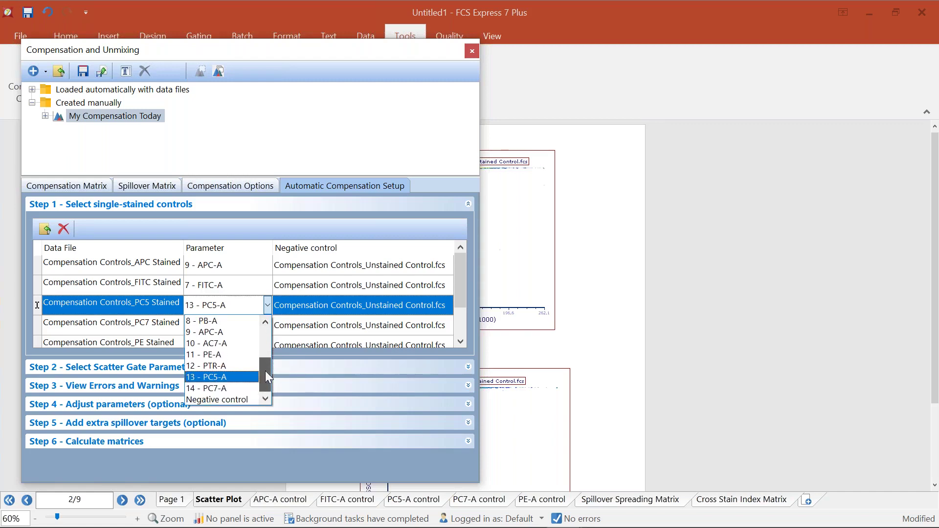
pyautogui.click(226, 377)
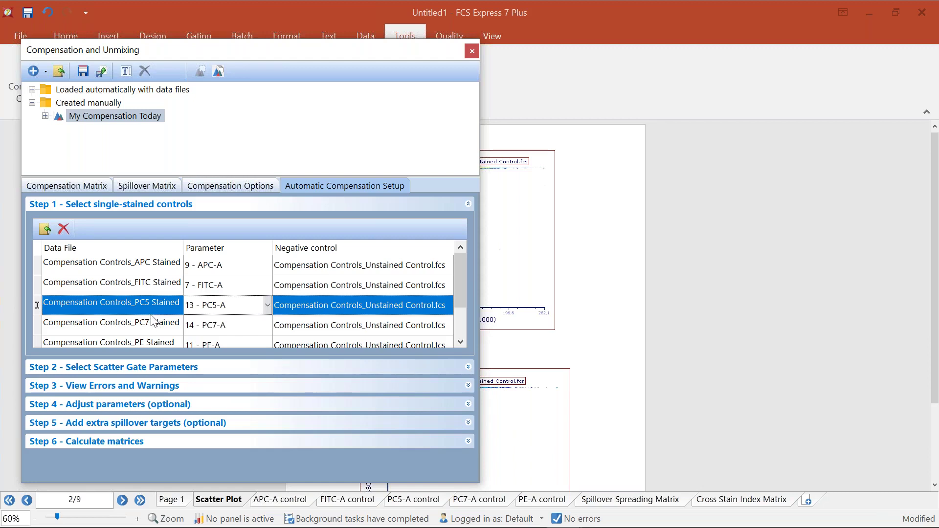
# - Check the parameter and negative control assignment of the unstained control at the end of the list
pyautogui.moveTo(458, 287); pyautogui.dragTo(460, 325)
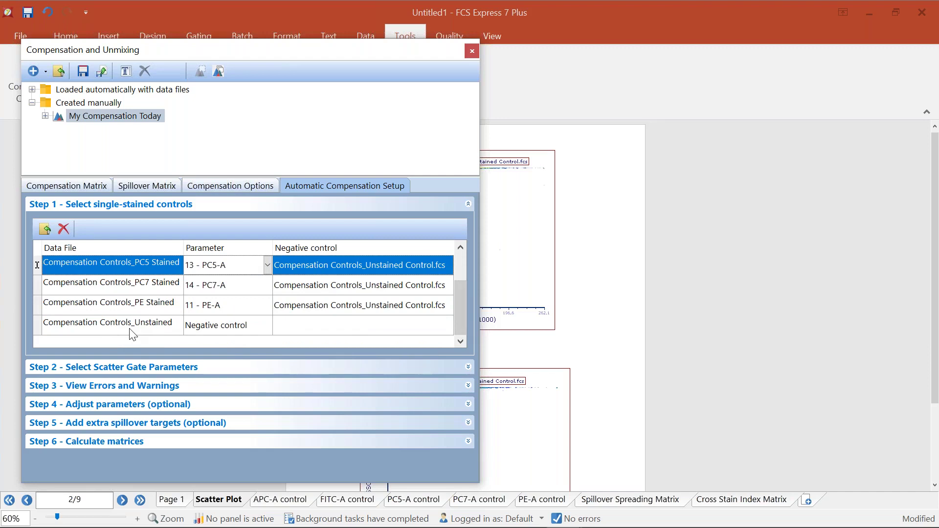
pyautogui.click(214, 325)
pyautogui.click(267, 326)
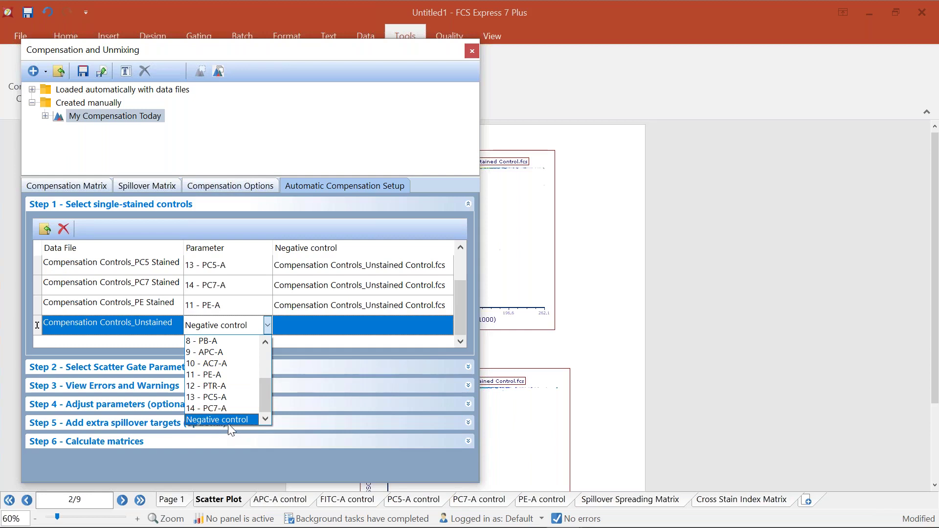
pyautogui.click(358, 320)
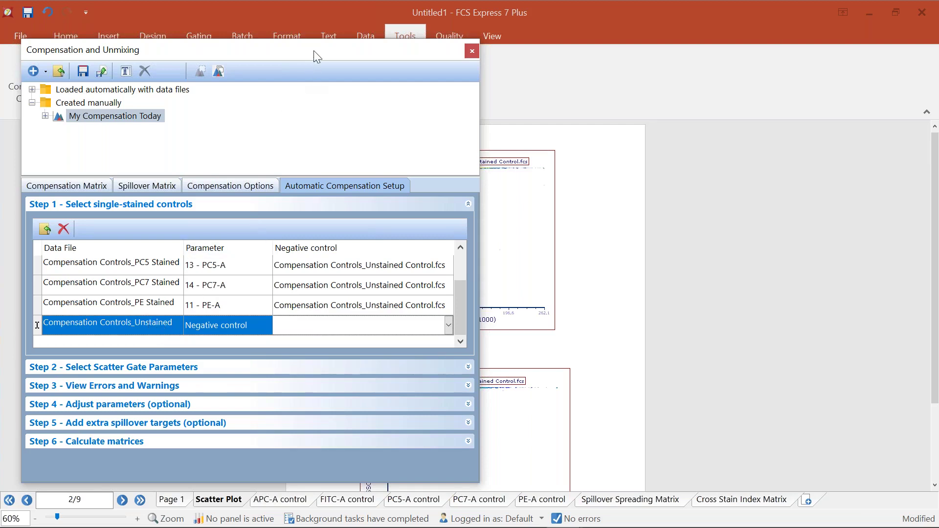
# - Hide the compensation window and inspect the stained and unstained histograms on the APC-A control page
pyautogui.press('Escape')
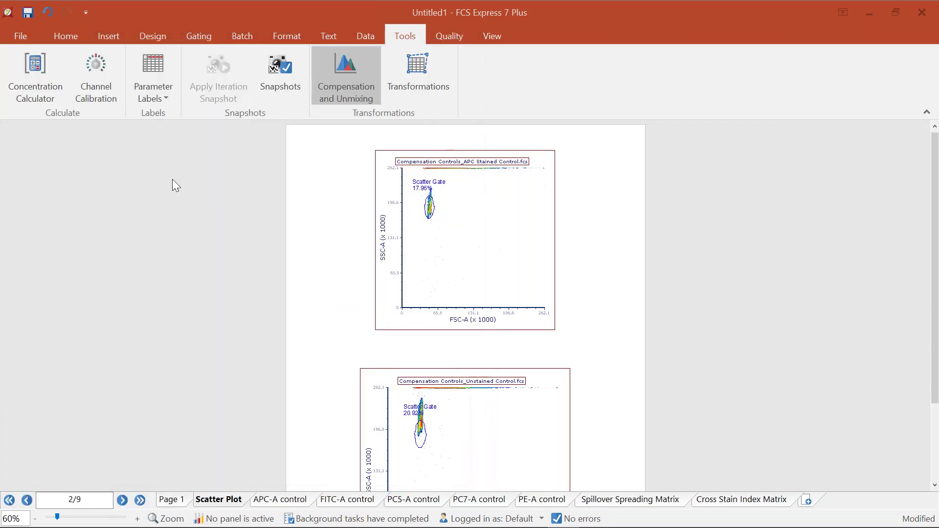
pyautogui.scroll(-1, 296, 324)
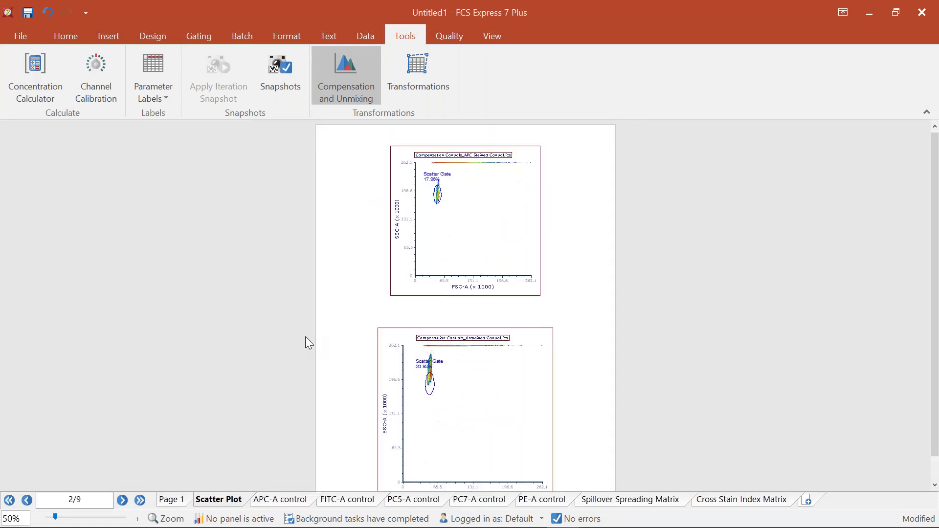
pyautogui.click(287, 499)
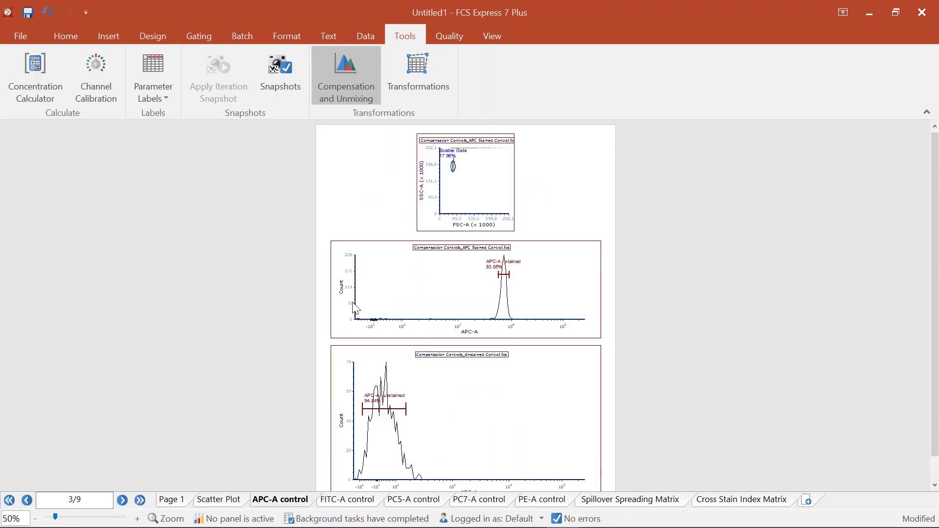
pyautogui.click(529, 277)
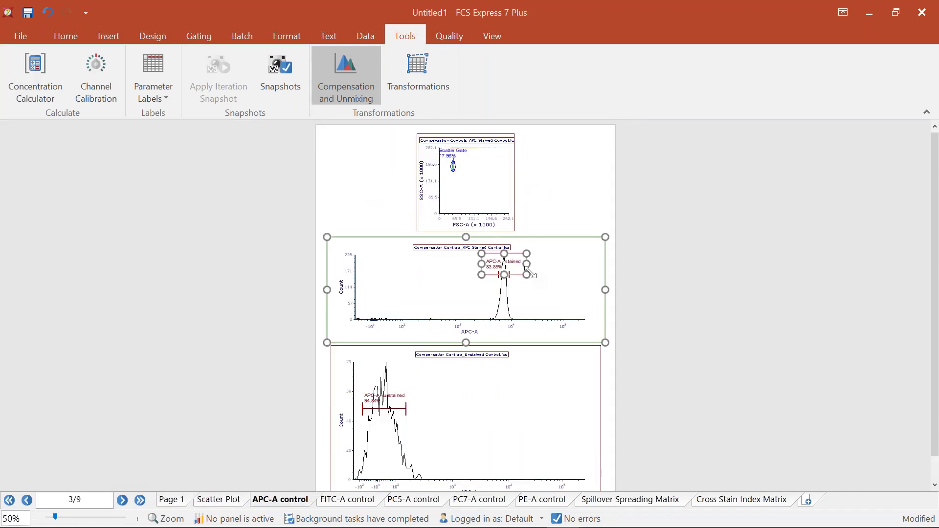
pyautogui.click(457, 397)
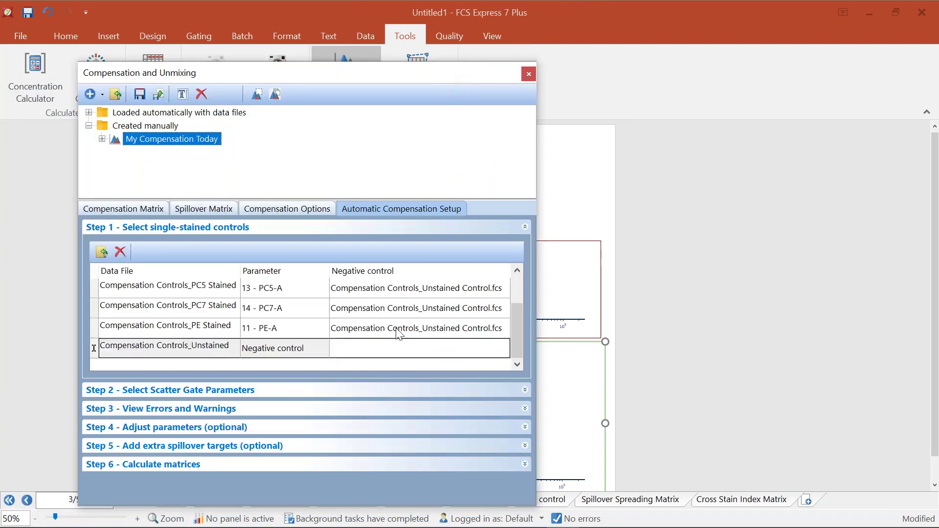
# - Remove the unstained control file from the single-stained controls and check the FITC-A and APC-A control pages
pyautogui.click(192, 350)
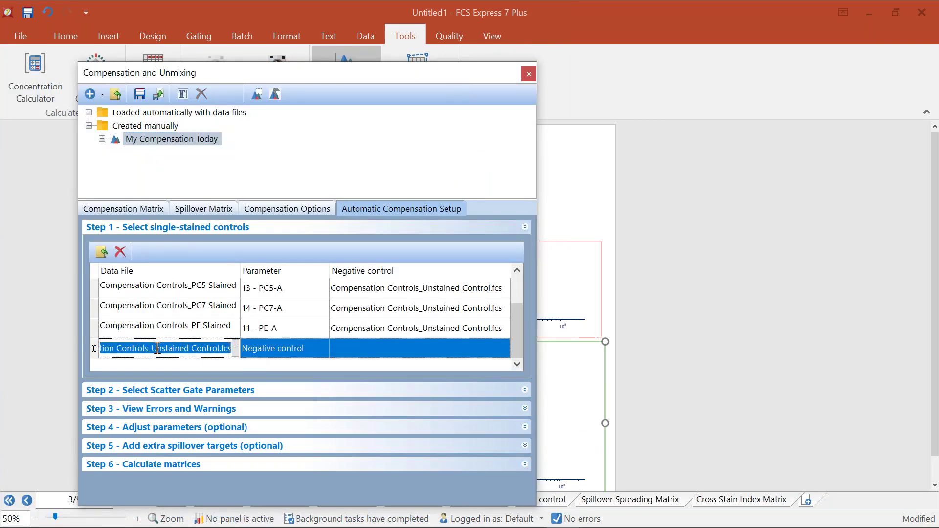
pyautogui.moveTo(235, 73); pyautogui.dragTo(716, 51)
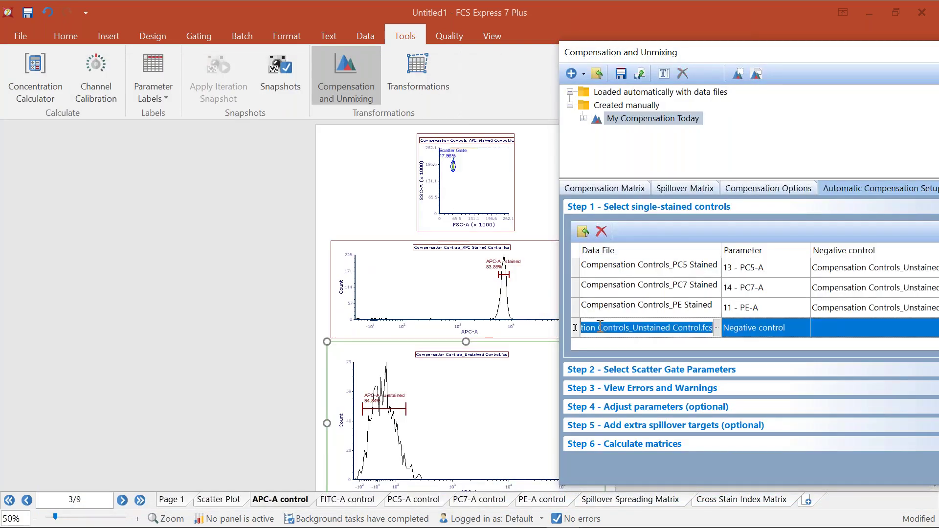
pyautogui.click(578, 335)
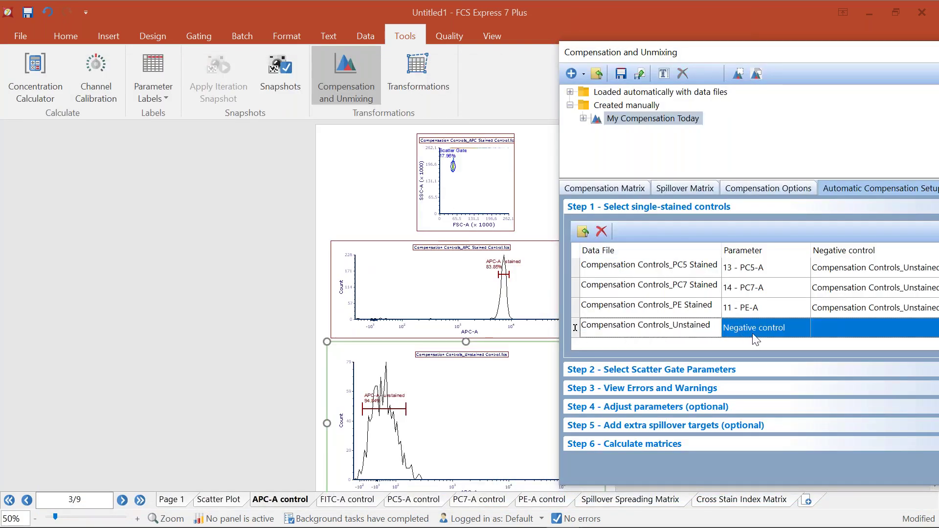
pyautogui.click(602, 231)
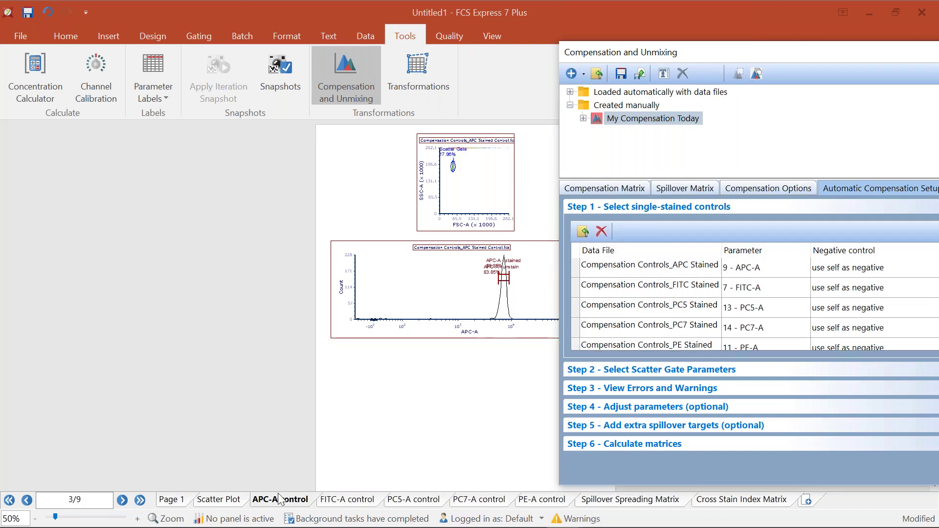
pyautogui.click(337, 504)
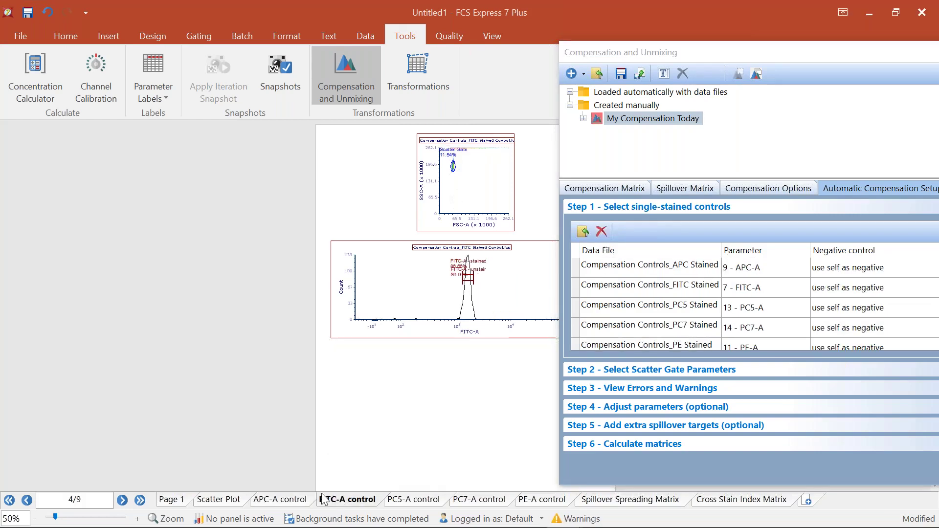
pyautogui.click(280, 500)
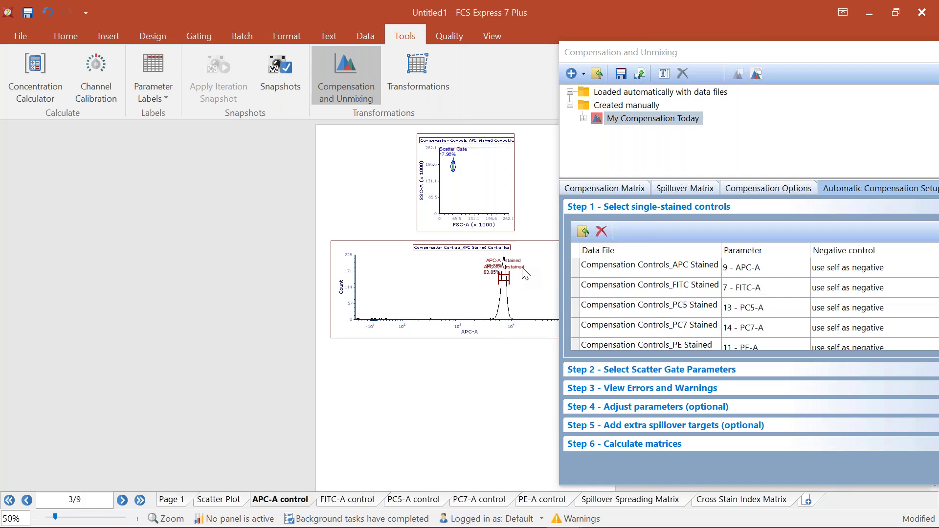
# - Add Compensation Controls_Unstained Control.fcs back to the single-stained controls of My Compensation Today
pyautogui.click(583, 232)
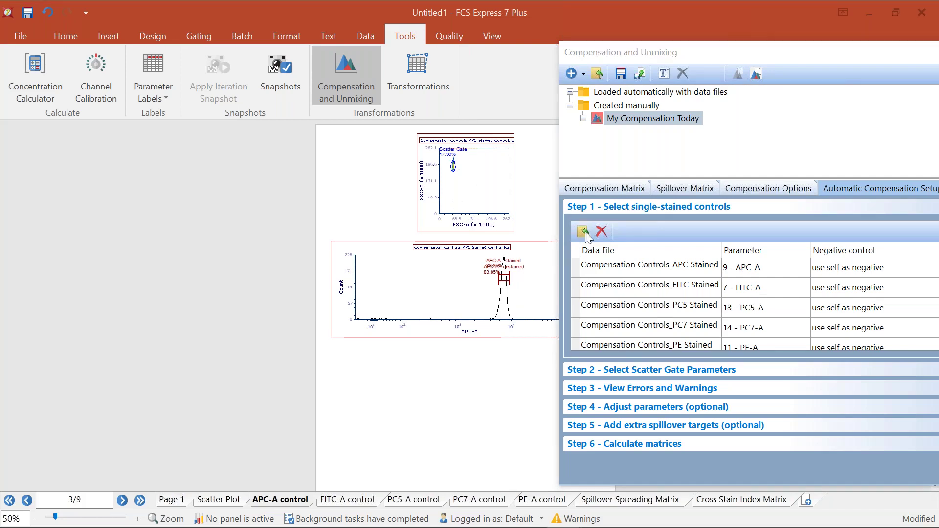
pyautogui.click(205, 249)
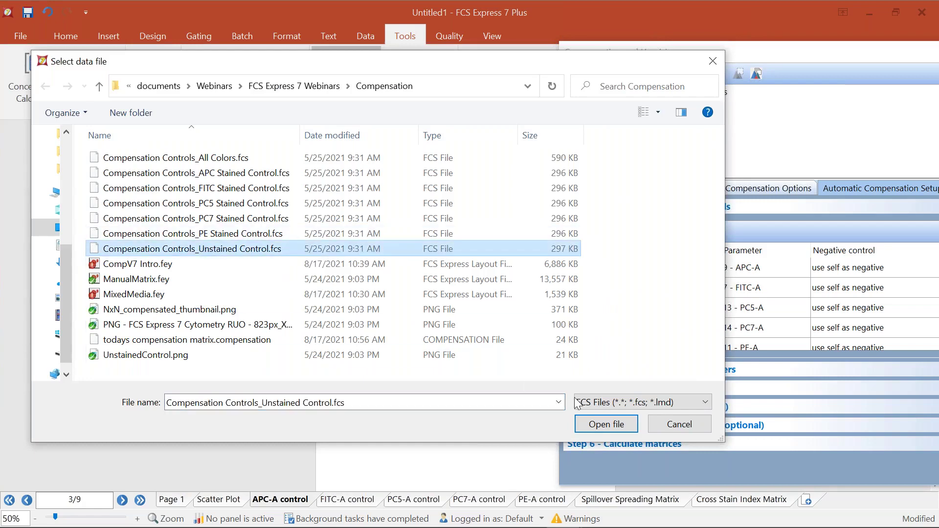
pyautogui.click(624, 431)
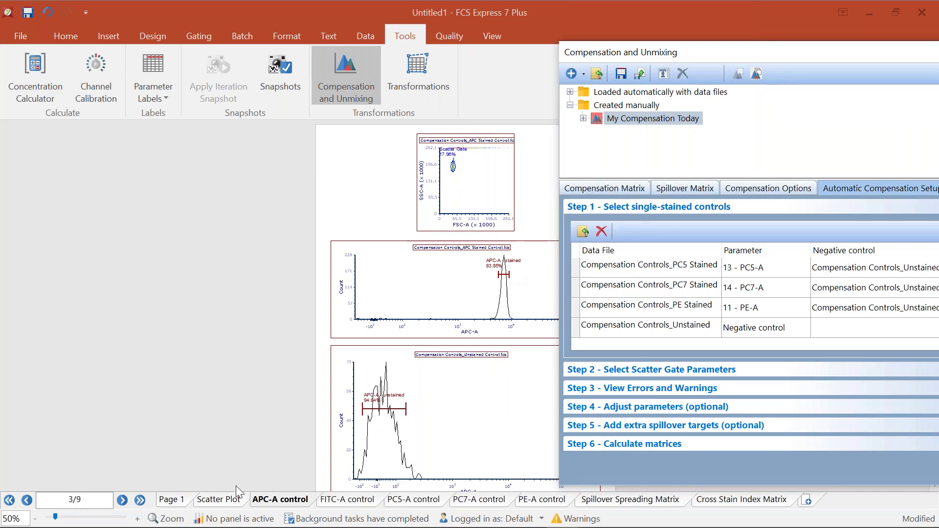
# - On the Scatter Plot page, show the Scatter Gate Parameters beside the plots and select the APC stained control's scatter plot
pyautogui.click(226, 499)
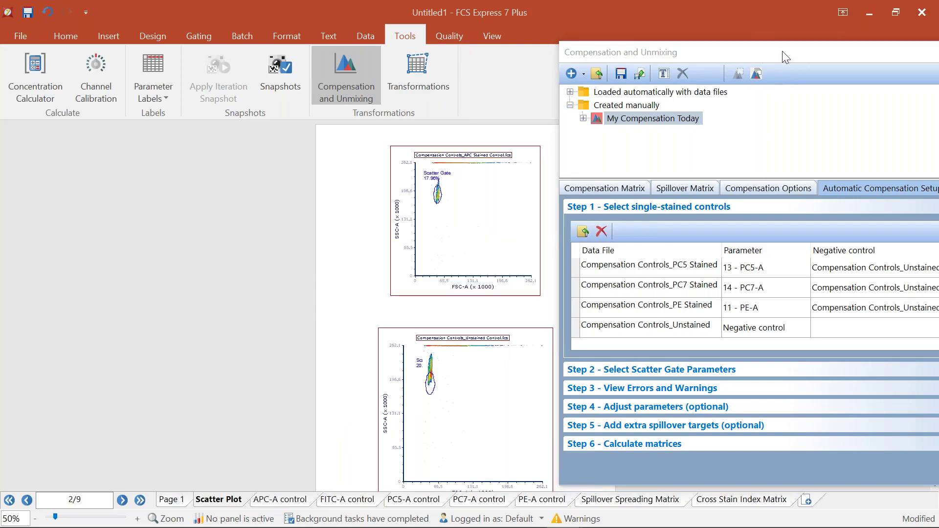
pyautogui.moveTo(786, 58); pyautogui.dragTo(231, 43)
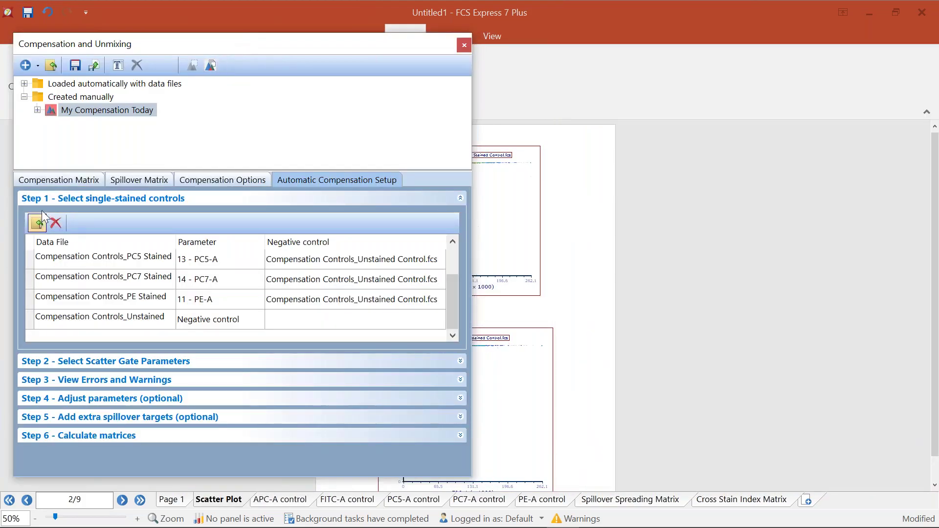
pyautogui.click(71, 199)
pyautogui.click(89, 219)
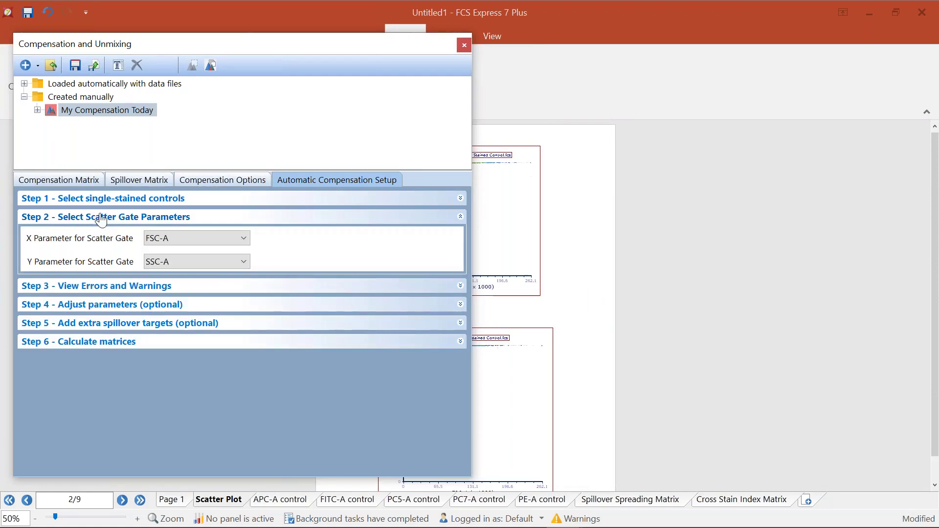
pyautogui.moveTo(228, 44); pyautogui.dragTo(730, 35)
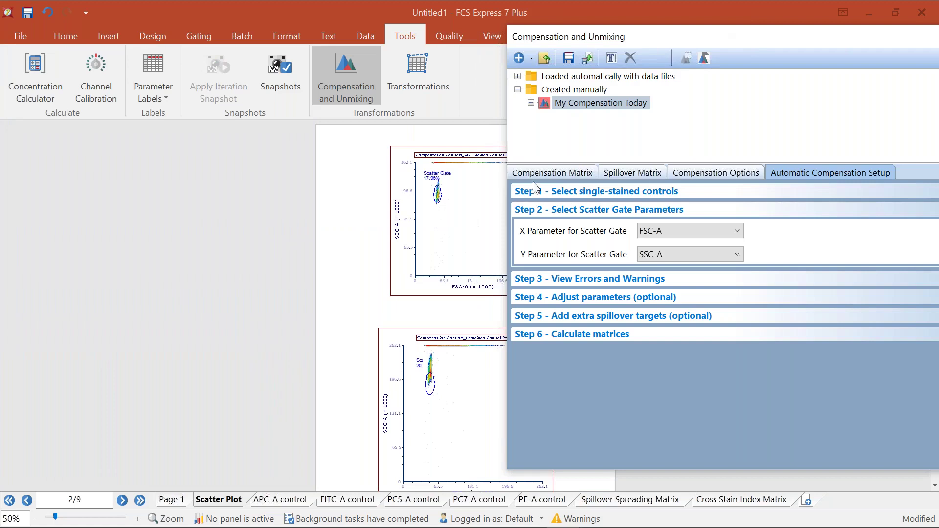
pyautogui.click(439, 198)
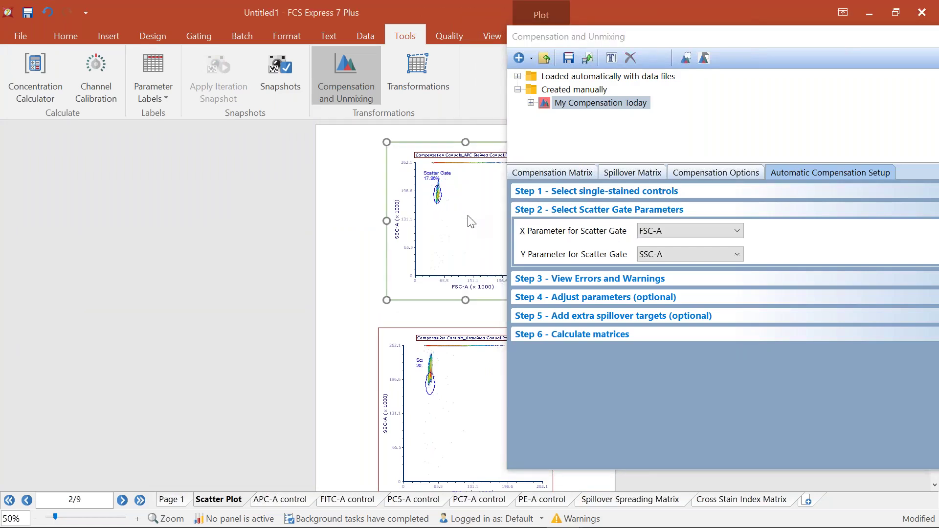
# - Inspect the Scatter Gate on both scatter plots and set the Y Parameter for Scatter Gate to SSC-H
pyautogui.click(298, 260)
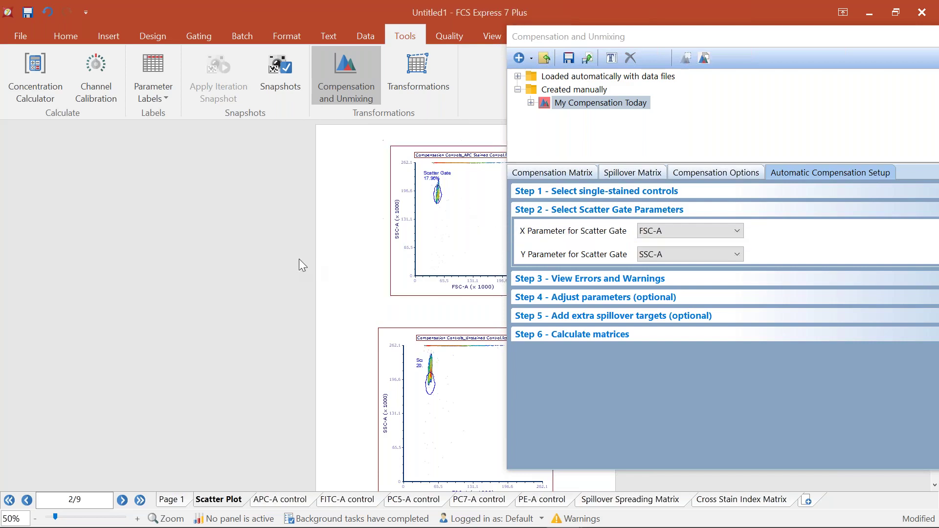
pyautogui.scroll(1, 300, 272)
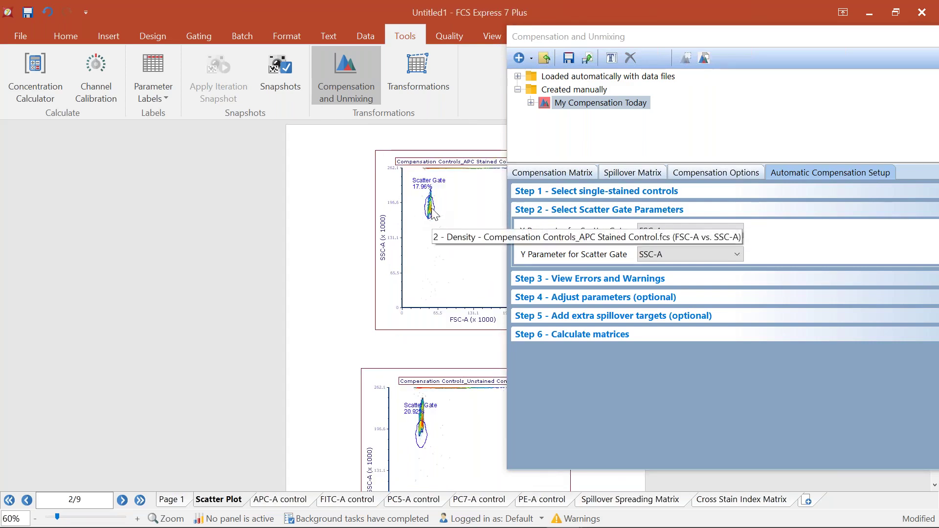
pyautogui.click(458, 424)
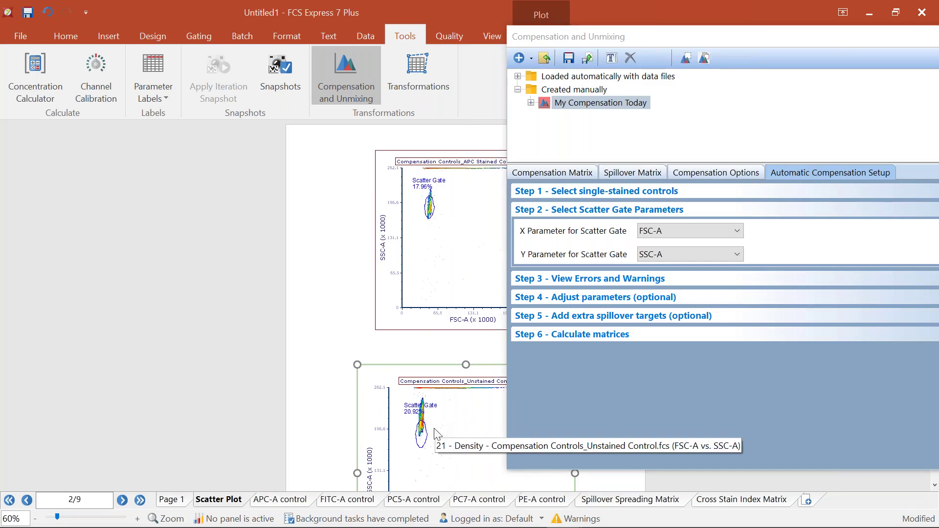
pyautogui.click(661, 254)
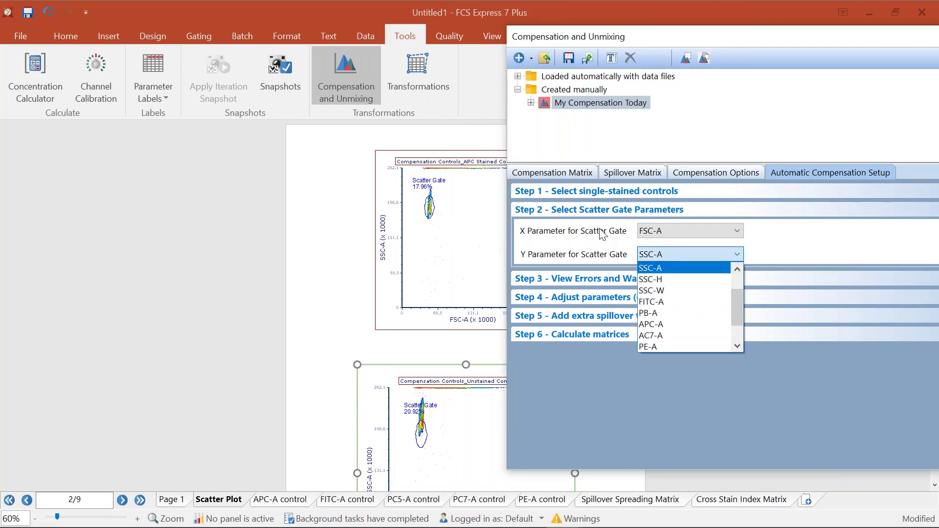
pyautogui.click(737, 269)
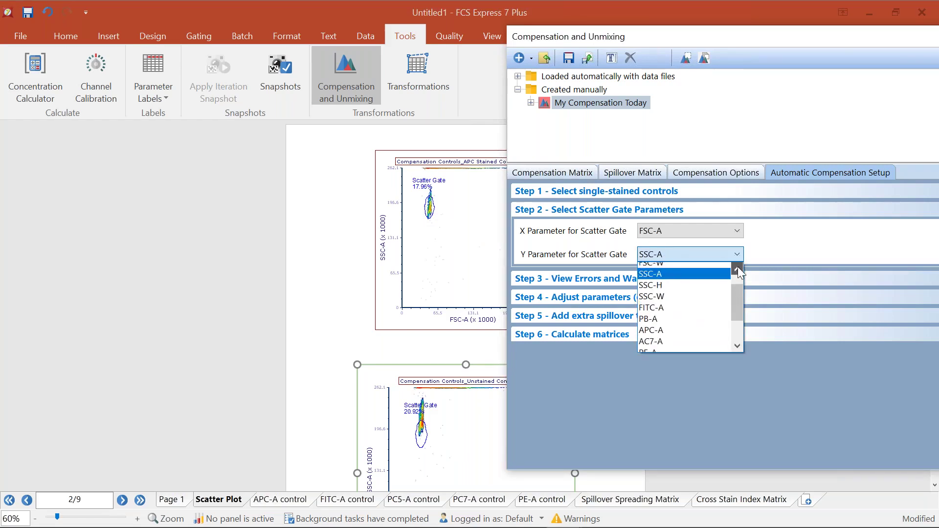
pyautogui.click(737, 269)
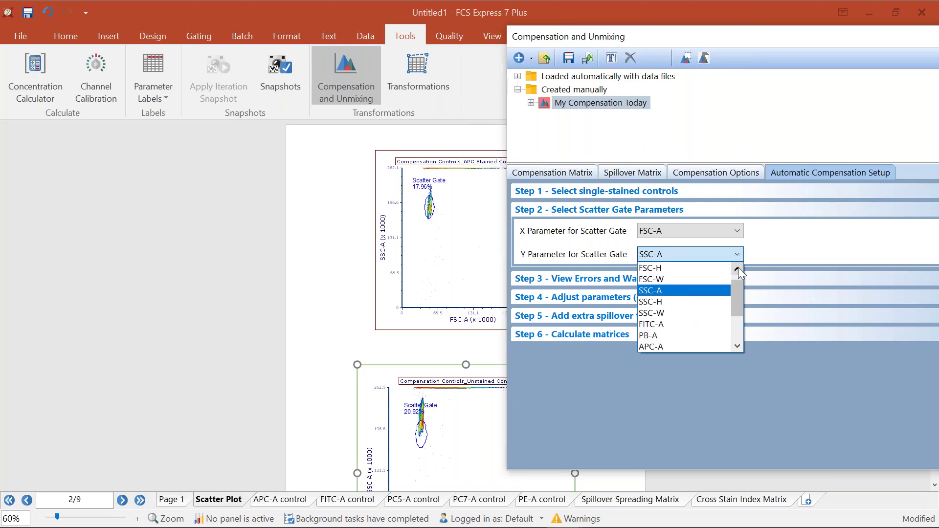
pyautogui.click(658, 302)
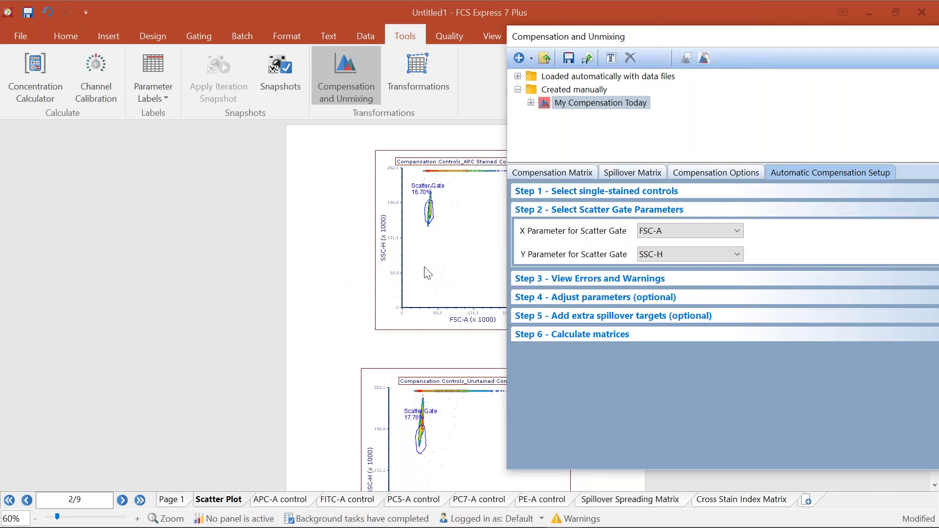
# - Try SSC-W as the Y Parameter for Scatter Gate and restore it to SSC-A
pyautogui.click(684, 256)
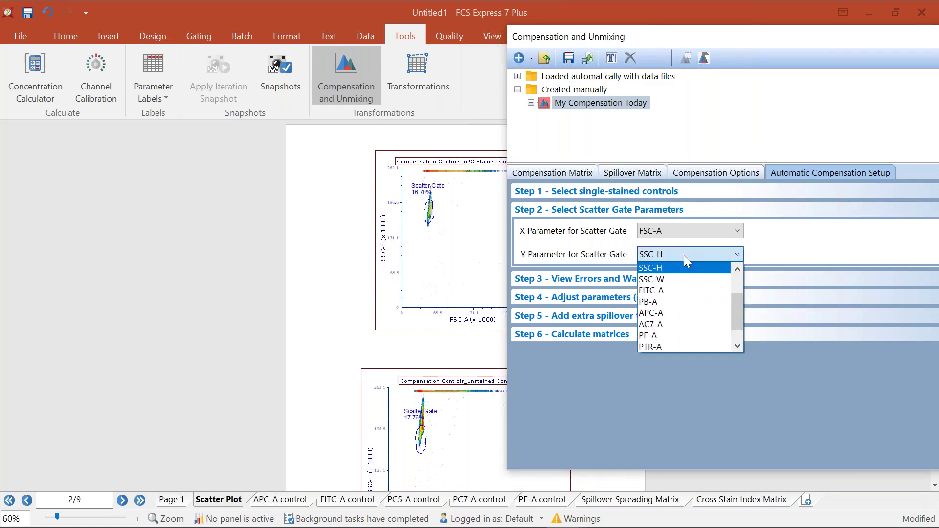
pyautogui.moveTo(735, 305); pyautogui.dragTo(738, 295)
pyautogui.click(668, 313)
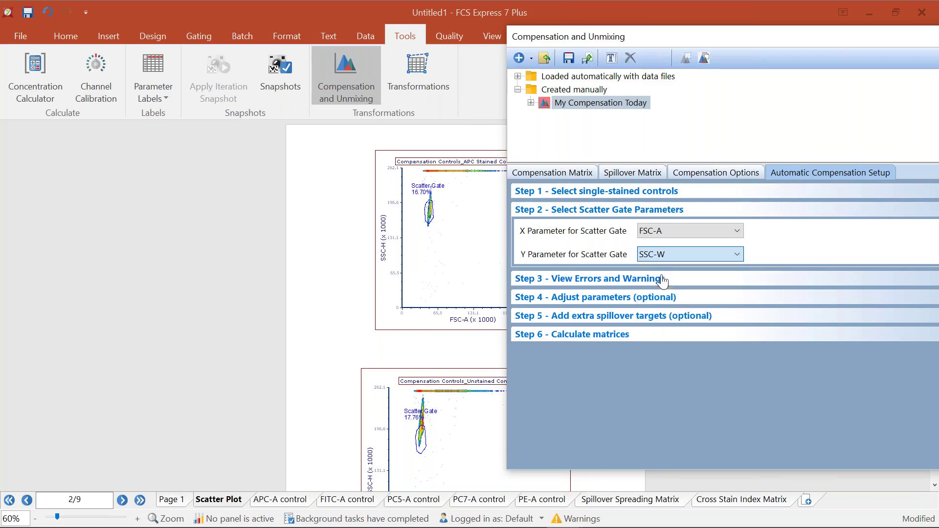
pyautogui.click(665, 257)
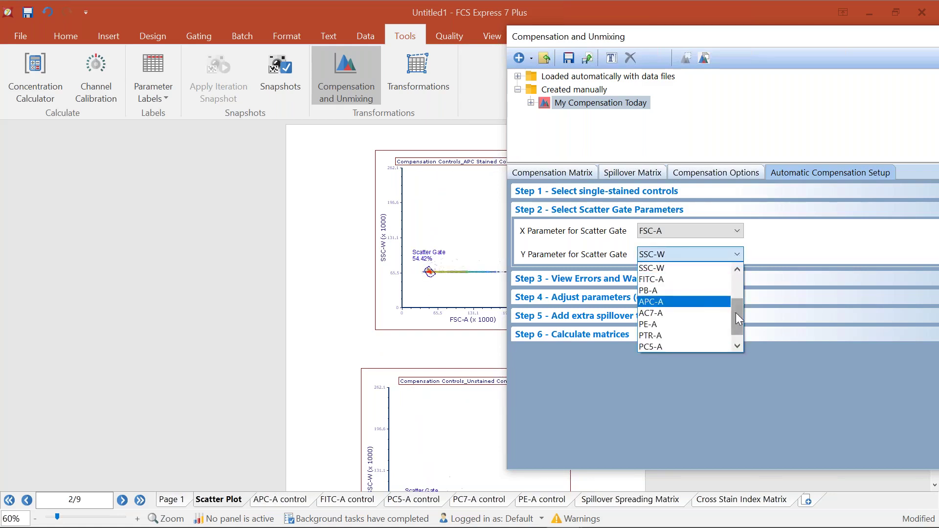
pyautogui.moveTo(736, 313); pyautogui.dragTo(736, 298)
pyautogui.click(674, 280)
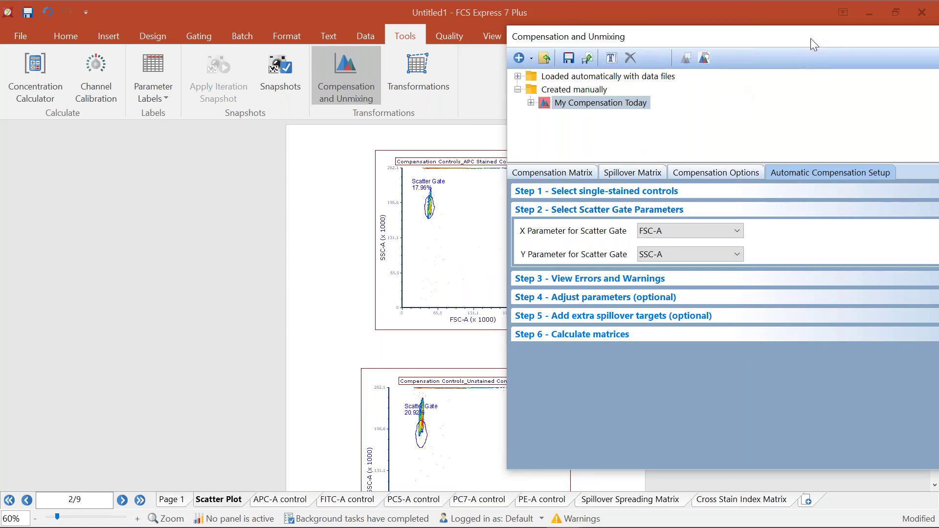
# - Move the Compensation and Unmixing window away from the scatter plots and narrow it to uncover both plots
pyautogui.moveTo(809, 37); pyautogui.dragTo(323, 64)
pyautogui.moveTo(451, 181); pyautogui.dragTo(228, 182)
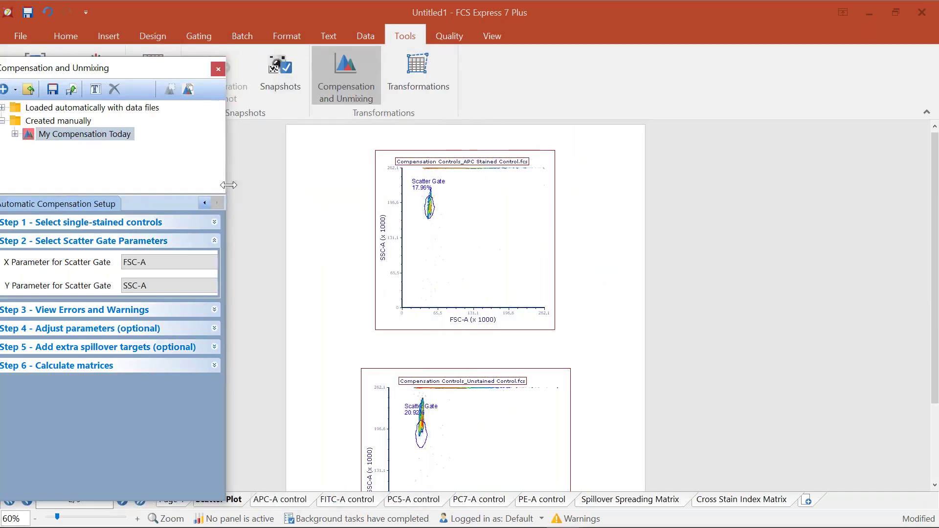
pyautogui.click(299, 264)
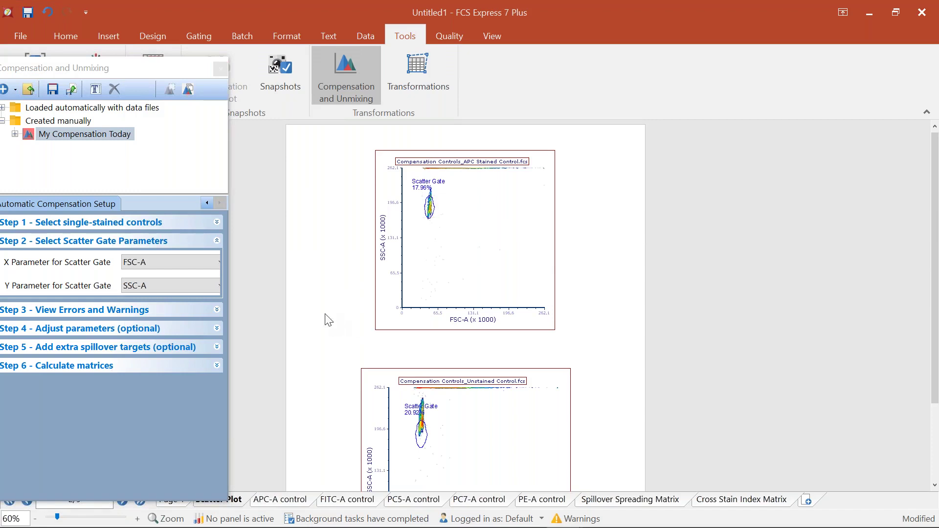
# - Move the Scatter Gate up on the unstained control plot and back down over the population on the APC stained control plot
pyautogui.scroll(-3, 325, 327)
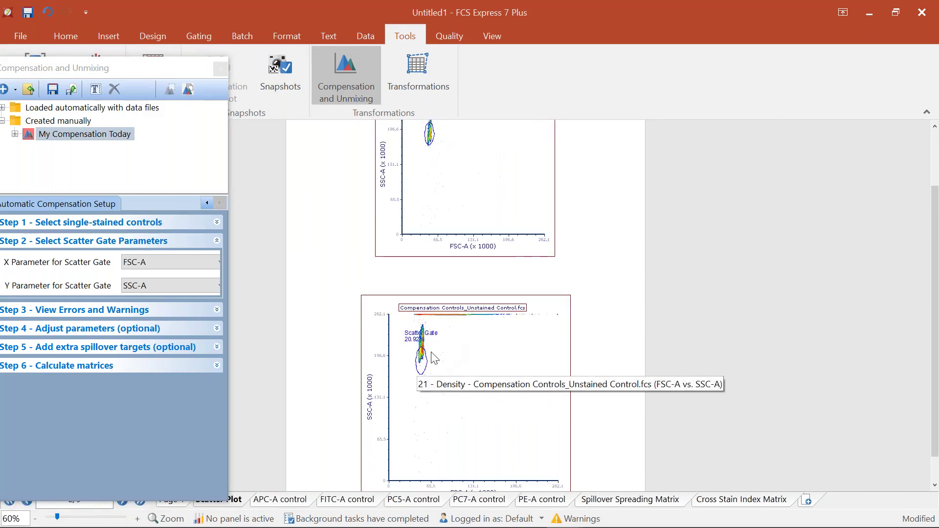
pyautogui.scroll(1, 504, 355)
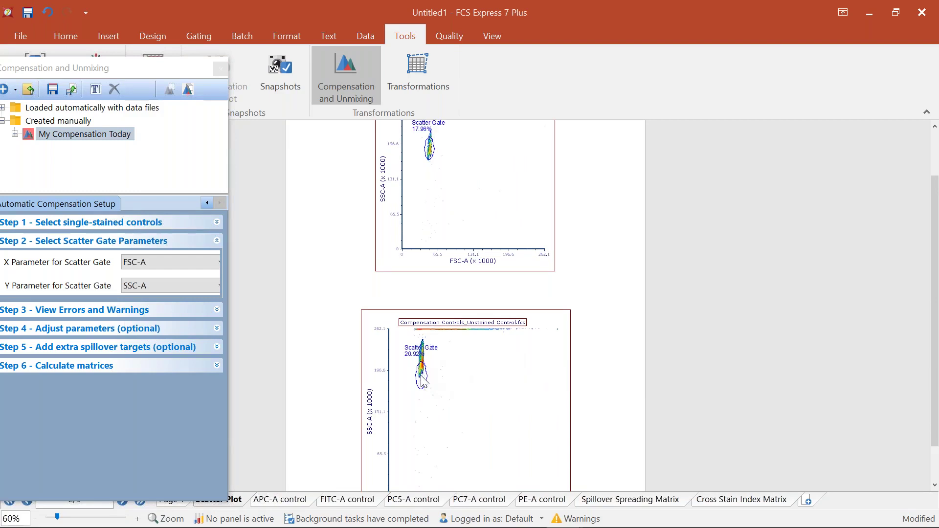
pyautogui.moveTo(424, 384); pyautogui.dragTo(426, 365)
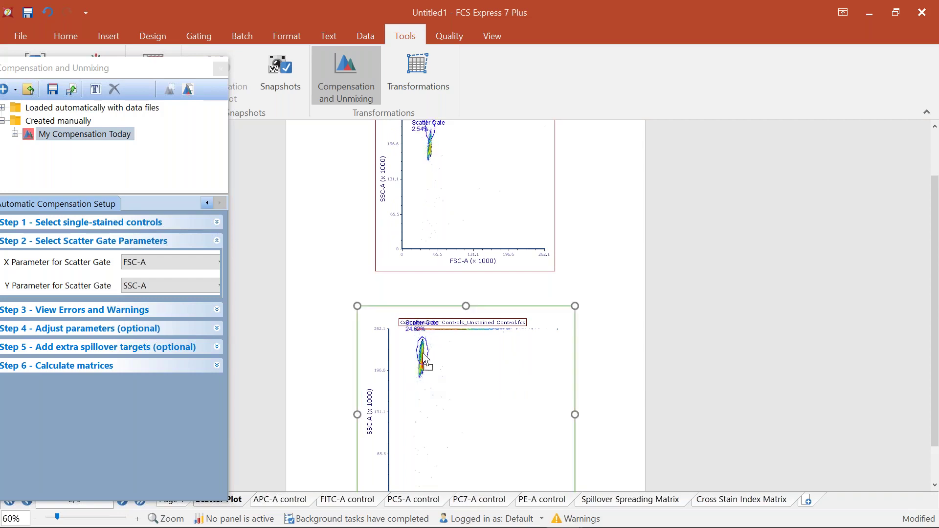
pyautogui.scroll(1, 304, 241)
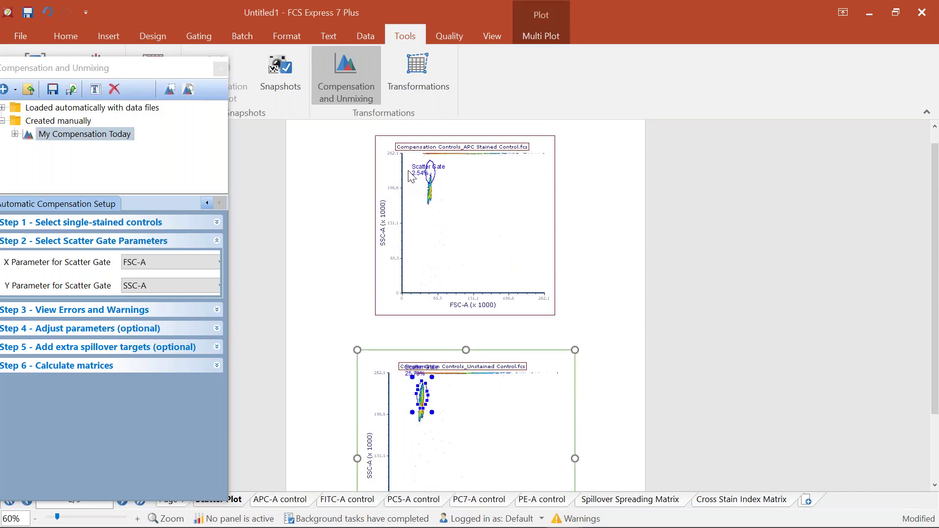
pyautogui.click(432, 185)
pyautogui.moveTo(432, 184); pyautogui.dragTo(430, 197)
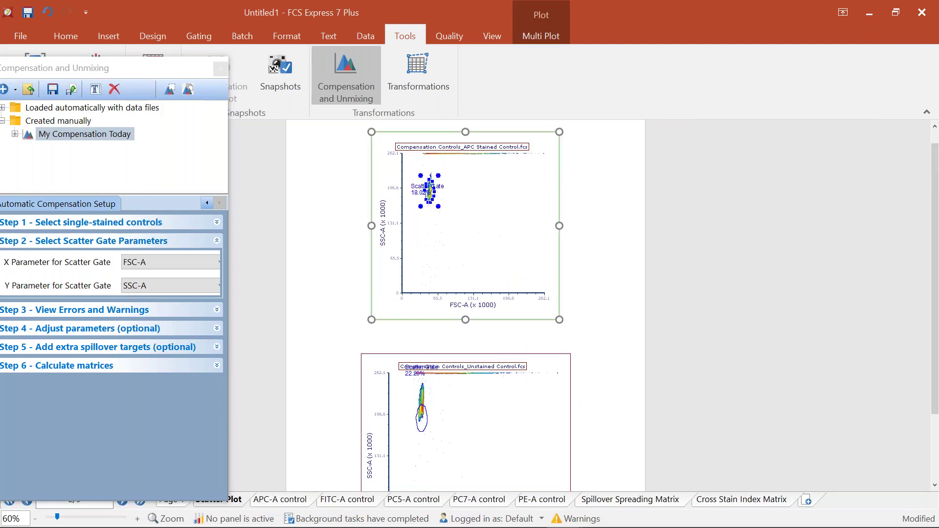
pyautogui.click(422, 419)
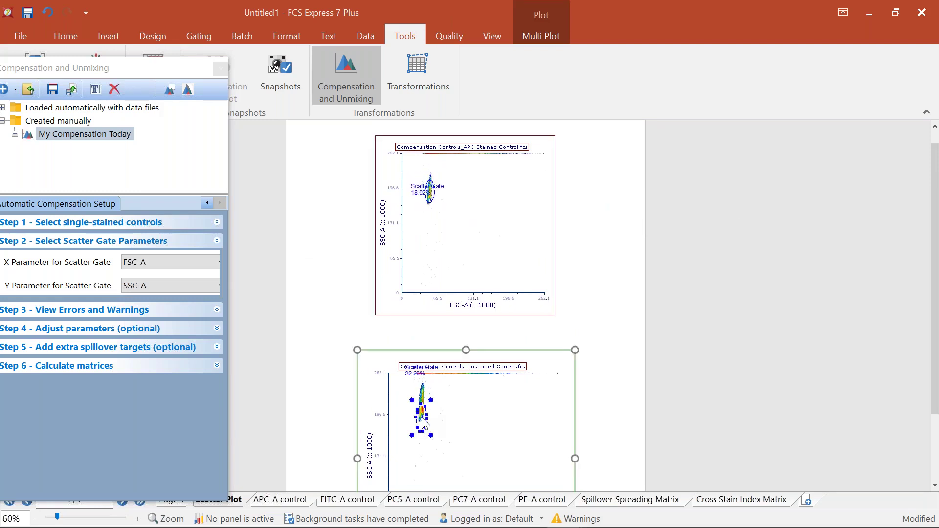
pyautogui.click(323, 342)
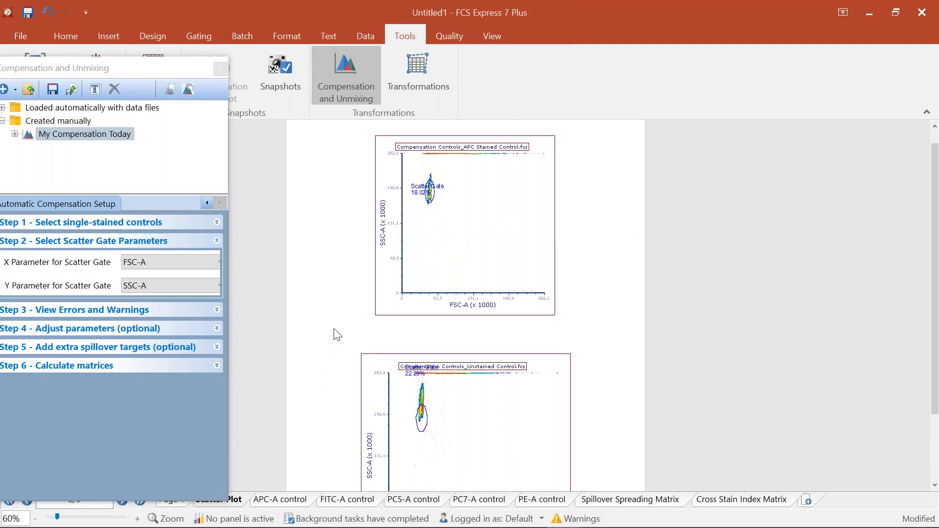
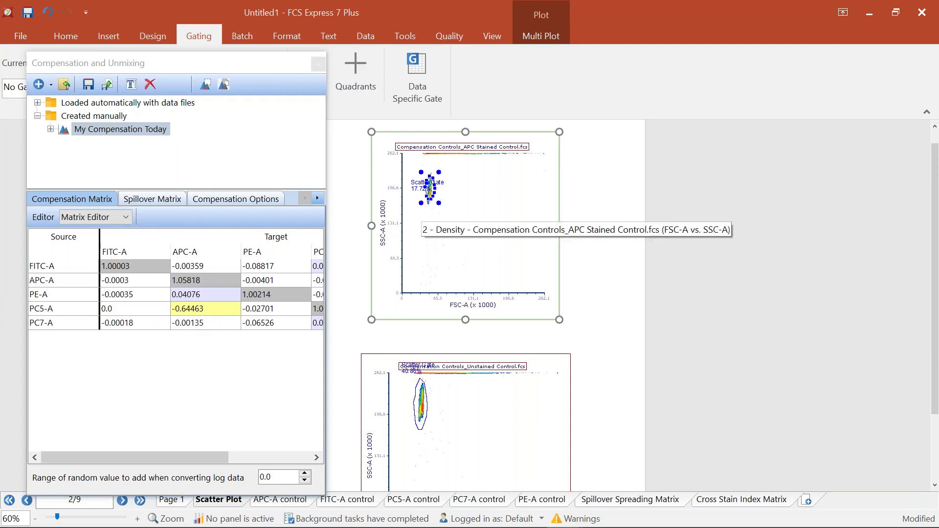
# - Enlarge the Scatter Gate on the APC stained control plot and shift the unstained control's gate slightly upward
pyautogui.click(419, 214)
pyautogui.click(420, 214)
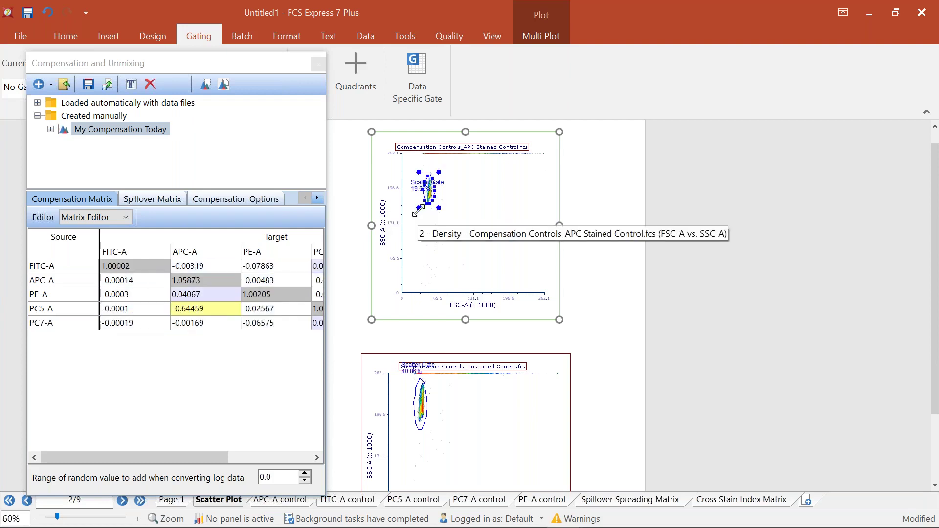
pyautogui.click(423, 404)
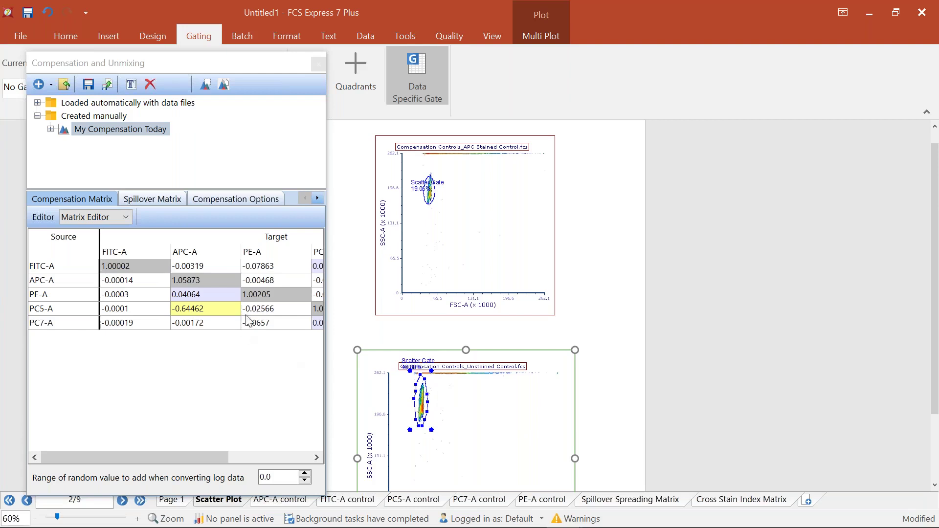
# - Show the Automatic Compensation Setup for My Compensation Today and look through its setup steps
pyautogui.click(316, 199)
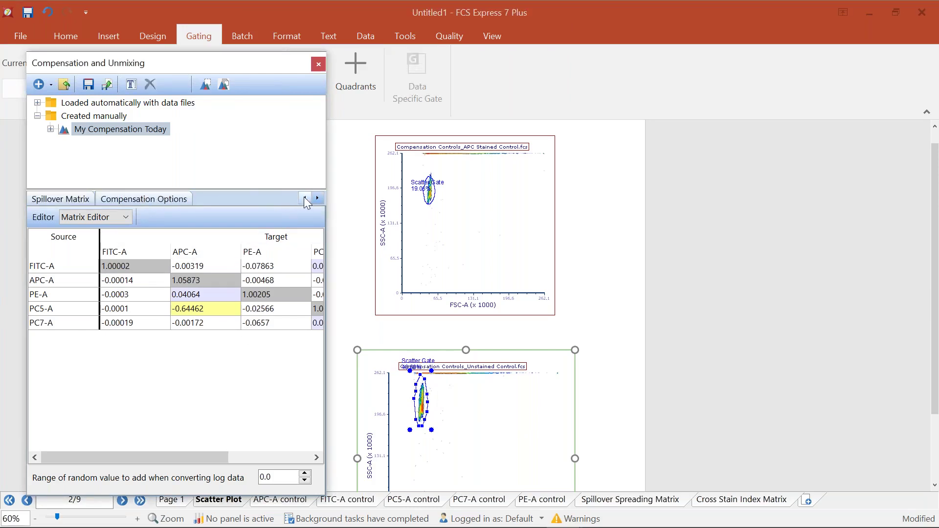
pyautogui.click(317, 198)
pyautogui.click(202, 201)
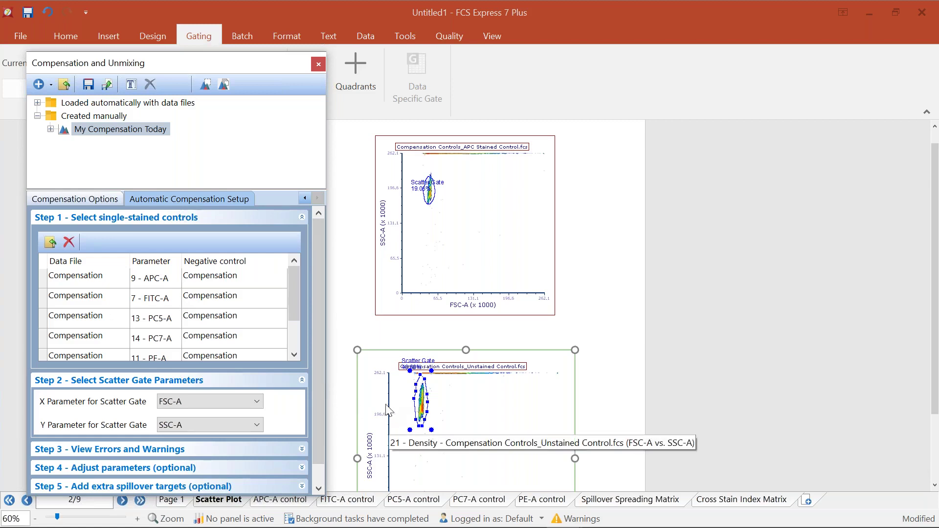
pyautogui.scroll(-1, 323, 404)
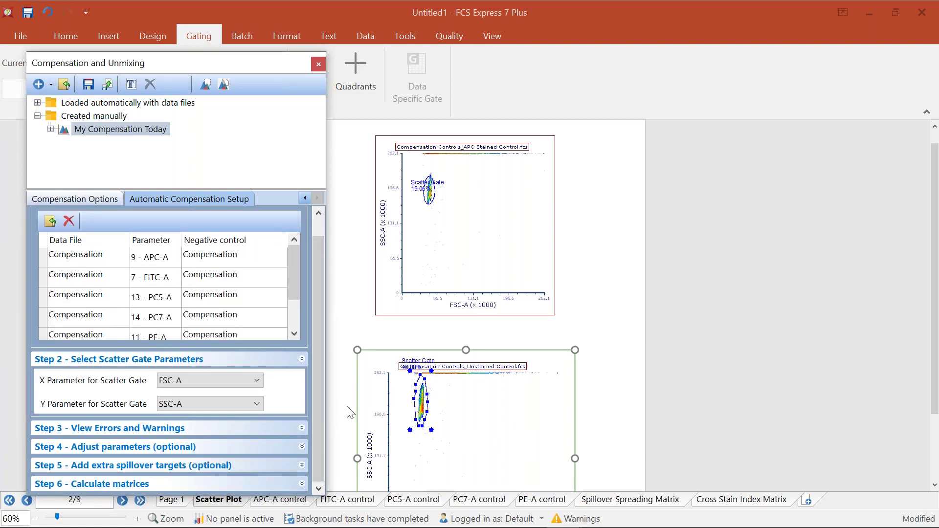
# - Check the stained and unstained histograms and their marker gates on the APC-A and FITC-A control pages
pyautogui.click(275, 499)
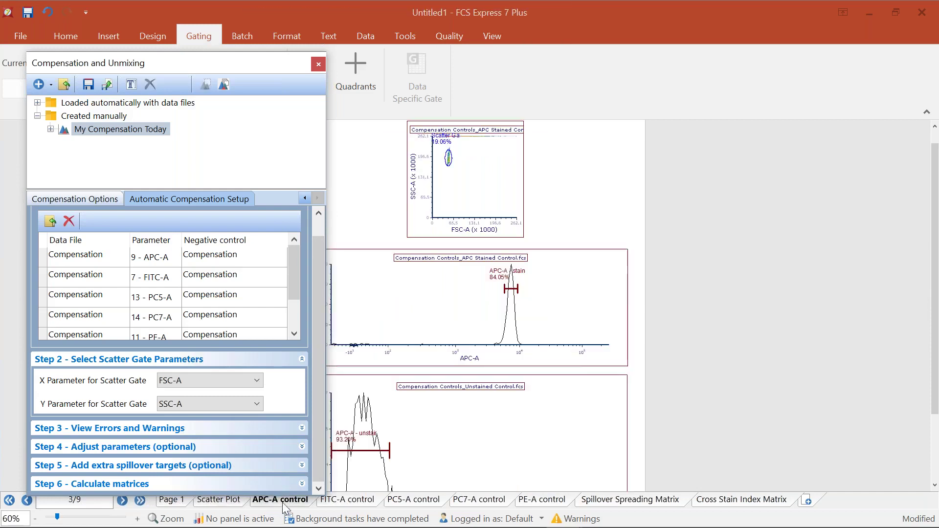
pyautogui.click(685, 252)
pyautogui.scroll(-1, 686, 255)
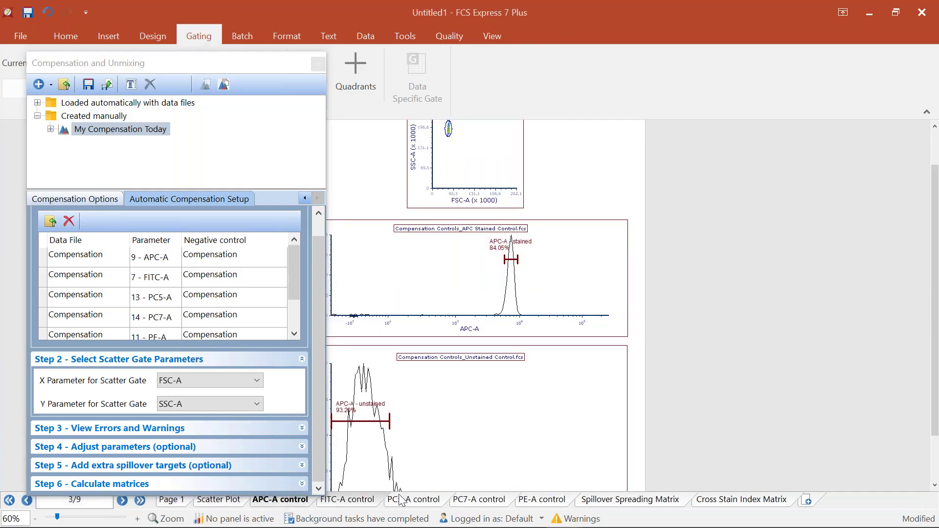
pyautogui.click(363, 503)
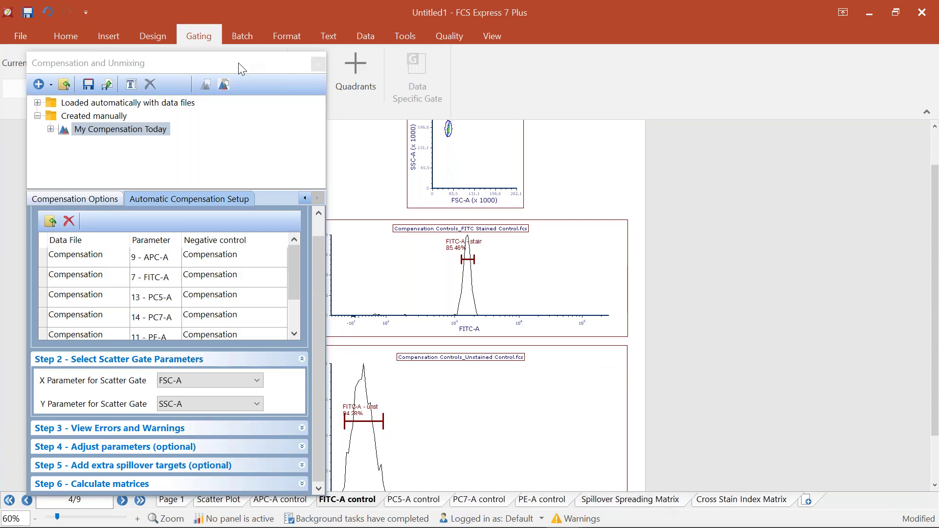
# - Collapse the Scatter Gate Parameters and review the automatic compensation errors and warnings
pyautogui.moveTo(239, 63); pyautogui.dragTo(243, 36)
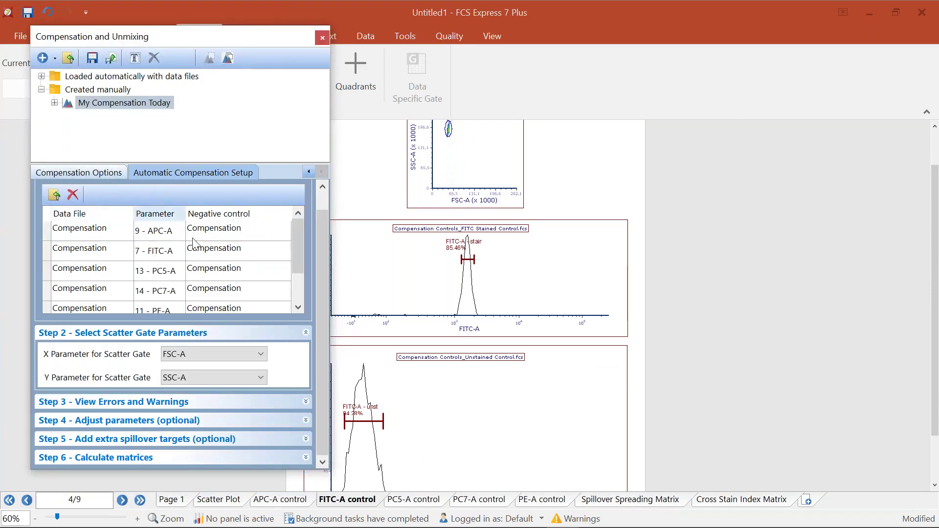
pyautogui.click(106, 337)
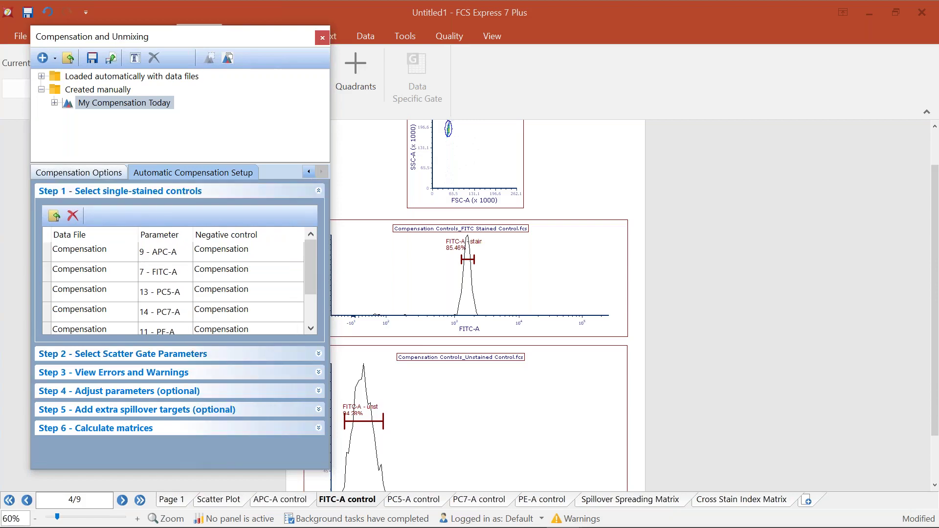
pyautogui.click(83, 372)
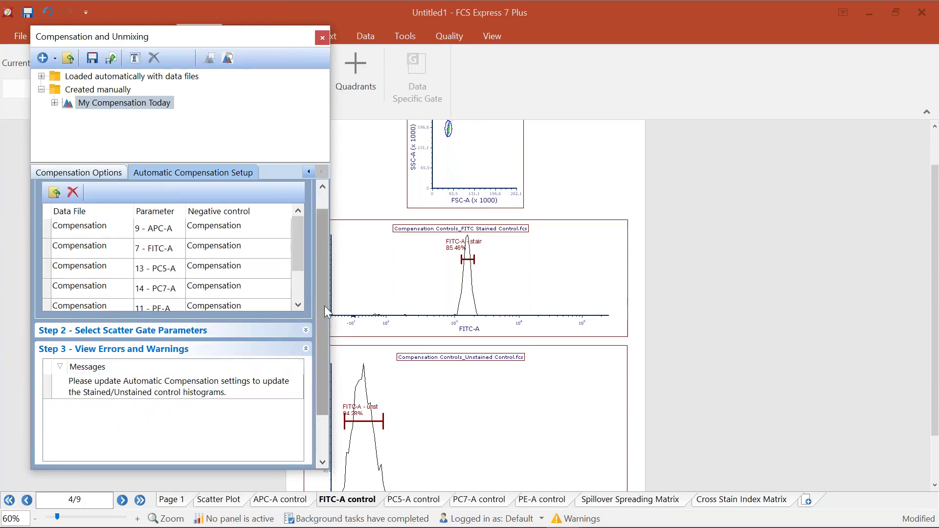
pyautogui.moveTo(324, 306); pyautogui.dragTo(312, 354)
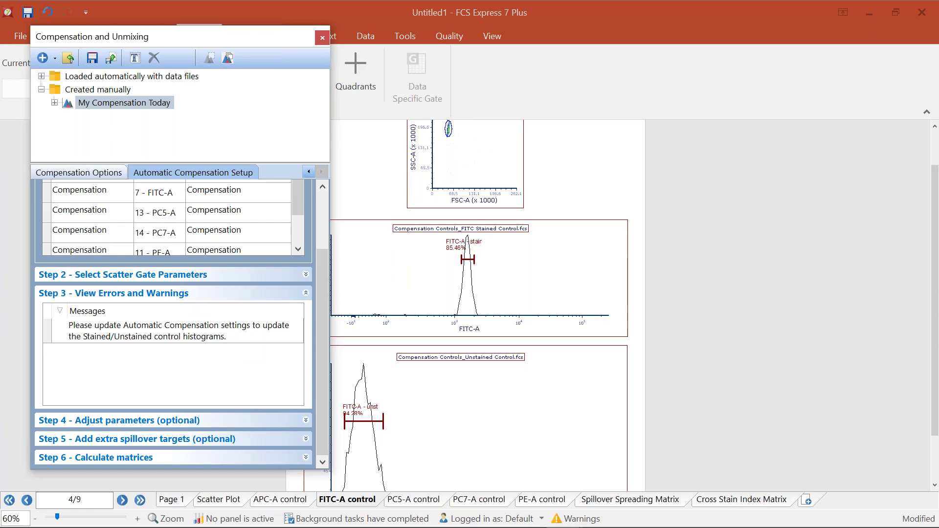
# - Collapse the errors and warnings and expand Adjust parameters to show the stained and unstained plots assigned to each parameter
pyautogui.click(136, 303)
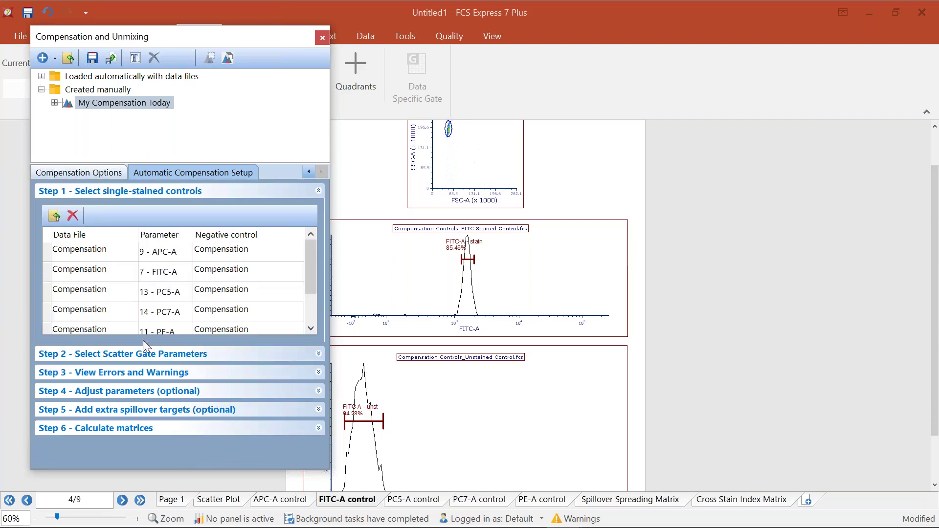
pyautogui.click(126, 394)
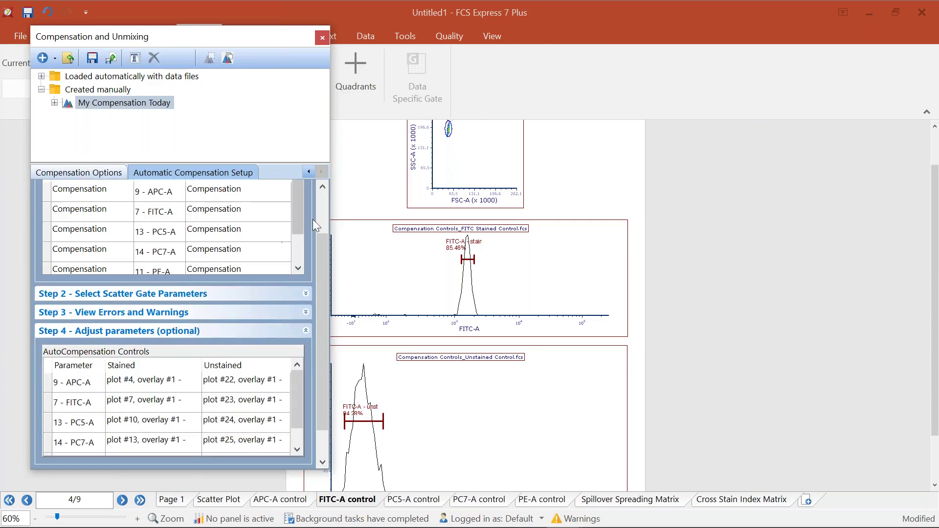
# - Widen the Compensation and Unmixing window to read the stained and unstained plot assignments, and show the APC-A control page
pyautogui.moveTo(322, 250); pyautogui.dragTo(322, 216)
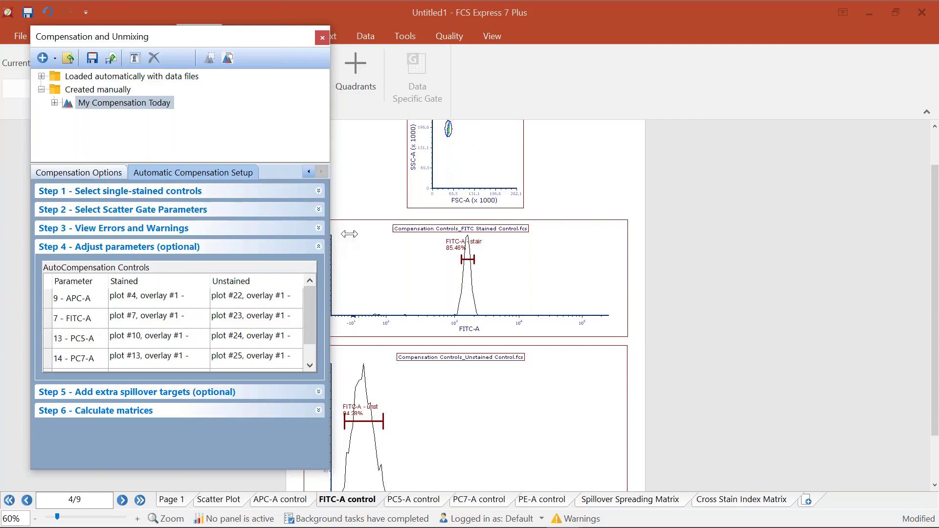
pyautogui.moveTo(349, 233); pyautogui.dragTo(412, 234)
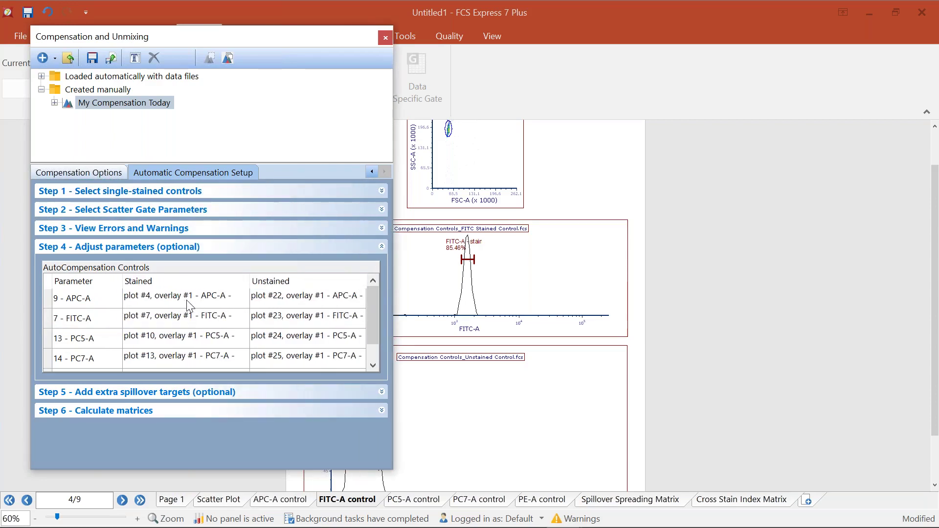
pyautogui.click(285, 501)
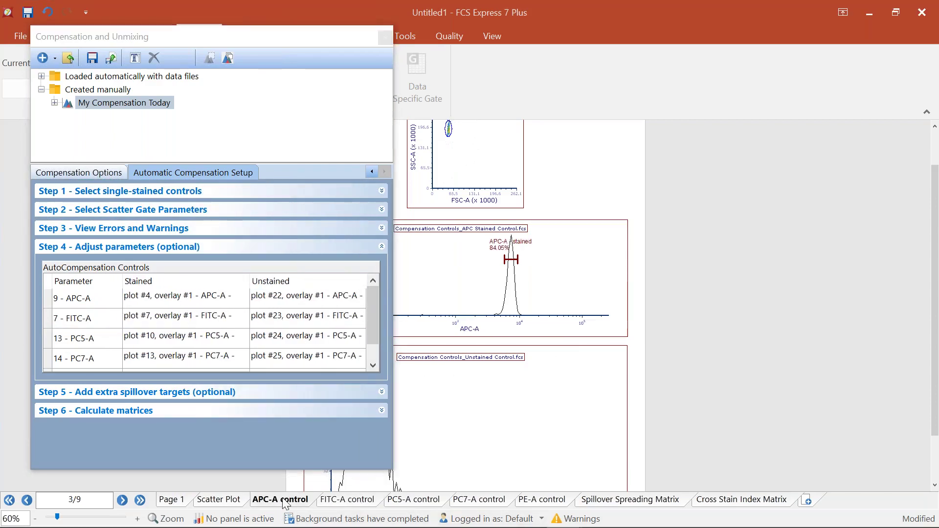
pyautogui.moveTo(344, 42); pyautogui.dragTo(305, 49)
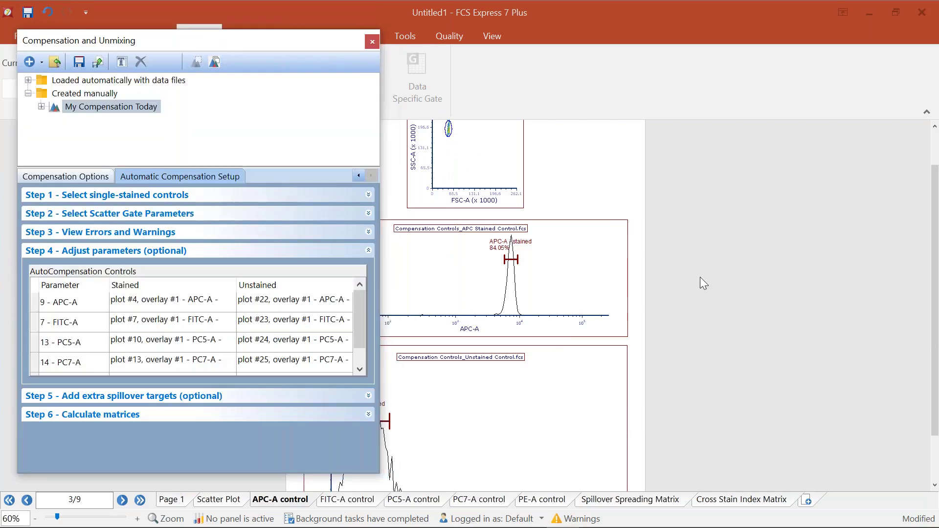
# - Create a new plot gated on the Scatter Gate from the APC stained control's scatter plot and place it beside the original
pyautogui.click(735, 289)
pyautogui.scroll(1, 735, 288)
pyautogui.scroll(1, 730, 286)
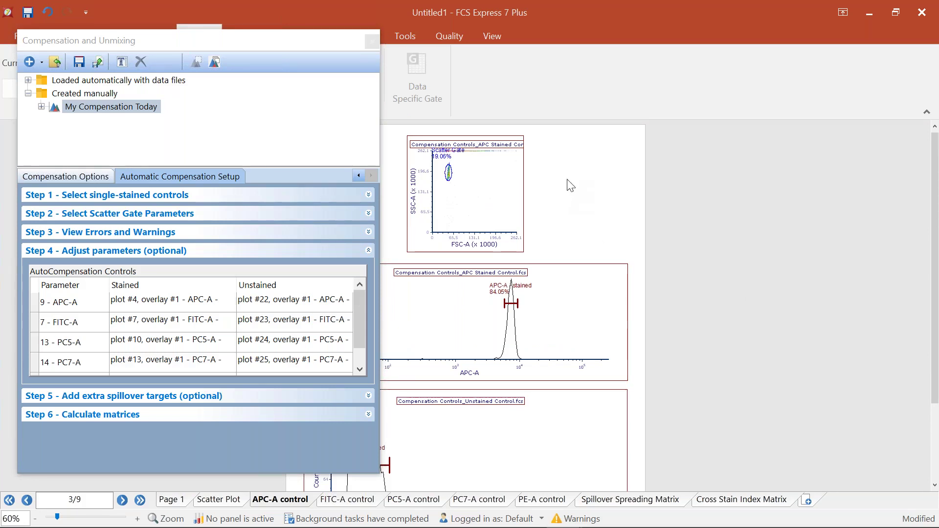
pyautogui.click(448, 175)
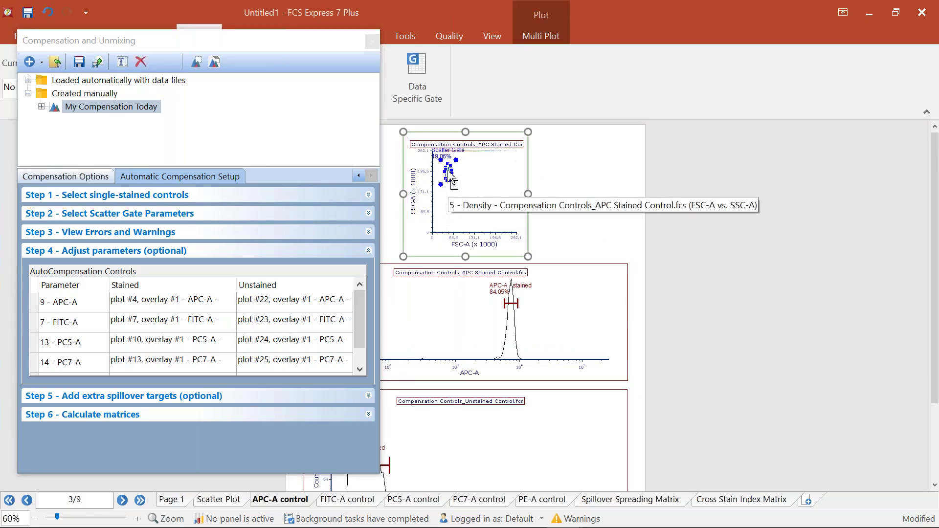
pyautogui.moveTo(450, 179); pyautogui.dragTo(570, 142)
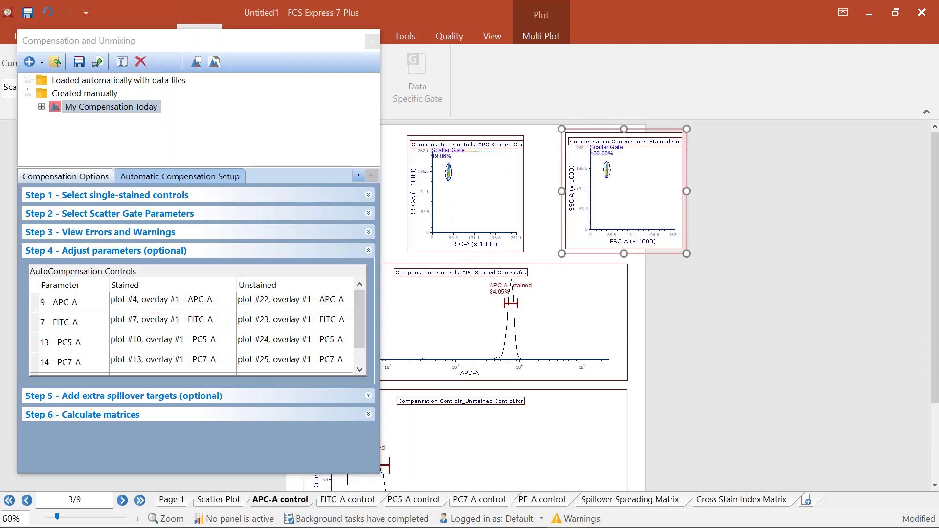
# - Change the X-axis parameter of the new gated density plot to APC-A
pyautogui.click(632, 242)
pyautogui.write('pc')
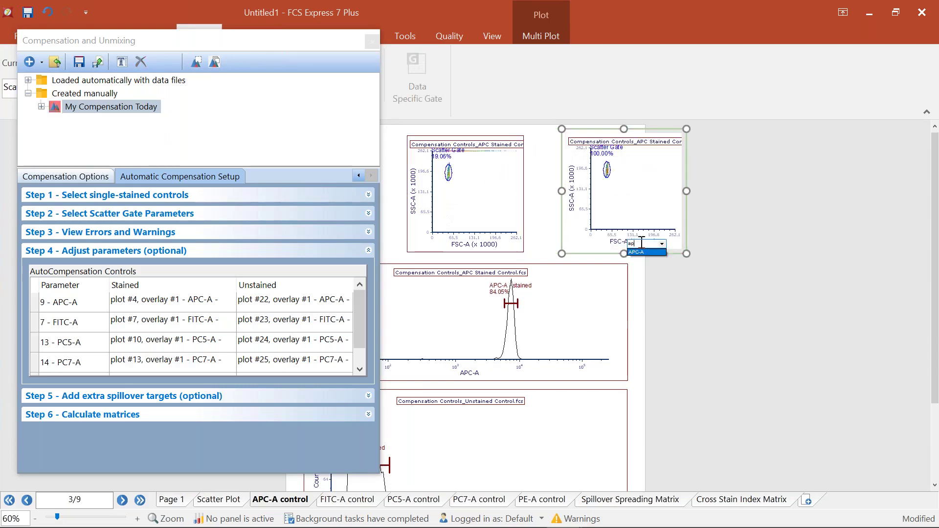
pyautogui.press('Return')
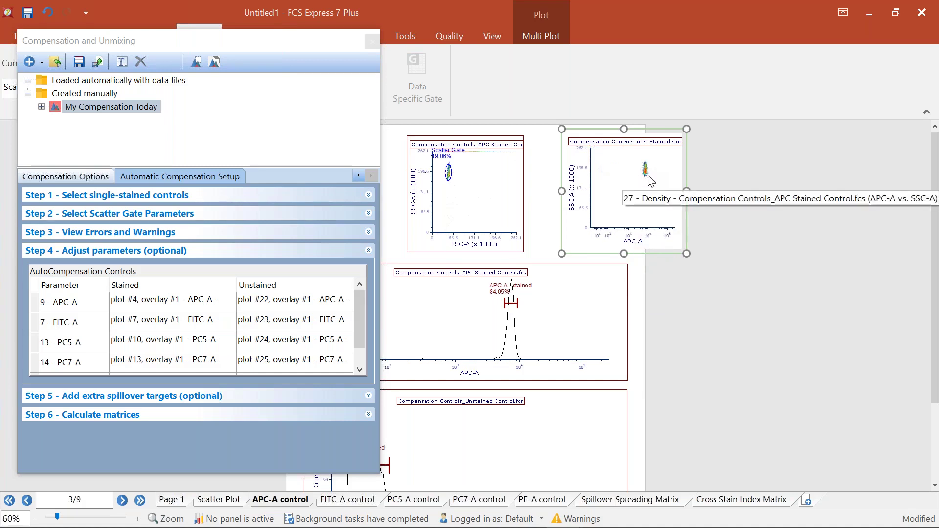
# - Draw a rectangle gate named APC Positive around the population on the APC-A vs. SSC-A plot, with Scatter Gate as parent
pyautogui.moveTo(257, 41)
pyautogui.mouseDown()
pyautogui.moveTo(262, 86)
pyautogui.moveTo(253, 53)
pyautogui.mouseUp()
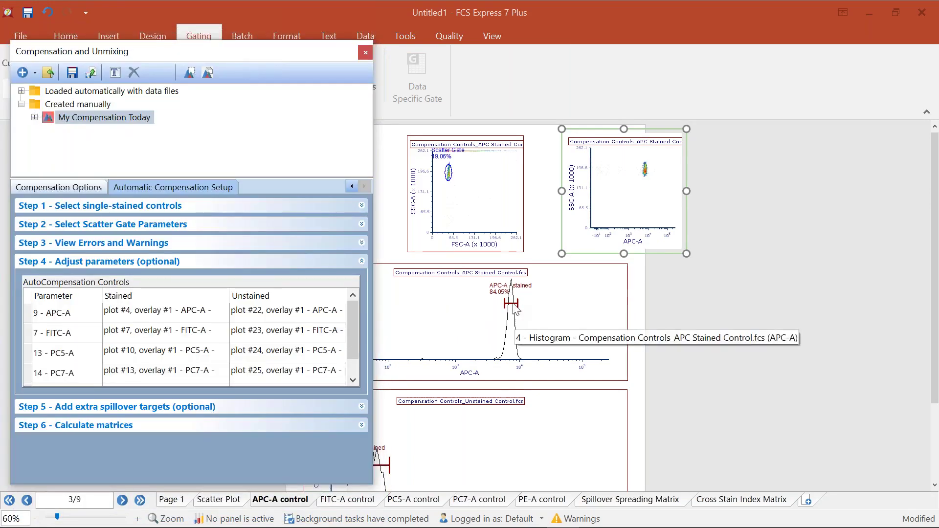
pyautogui.moveTo(287, 48); pyautogui.dragTo(294, 147)
pyautogui.click(137, 73)
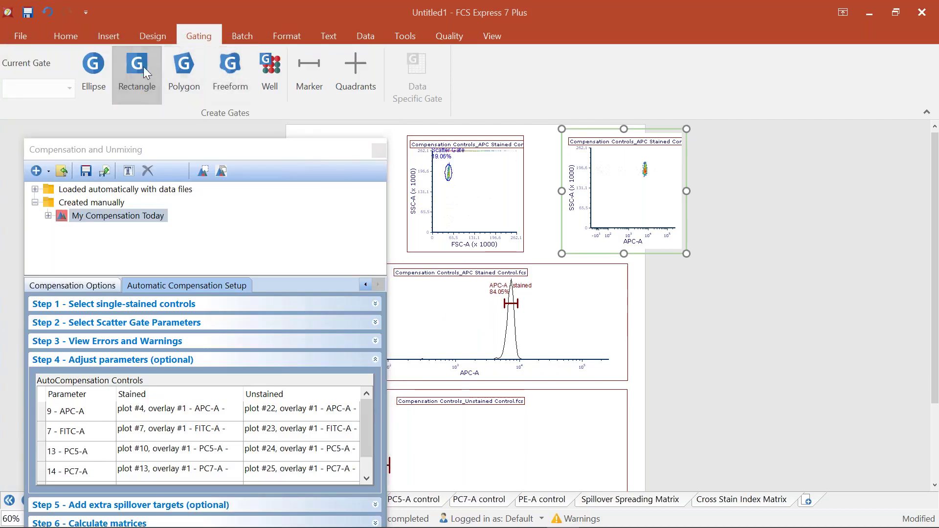
pyautogui.moveTo(639, 157); pyautogui.dragTo(659, 186)
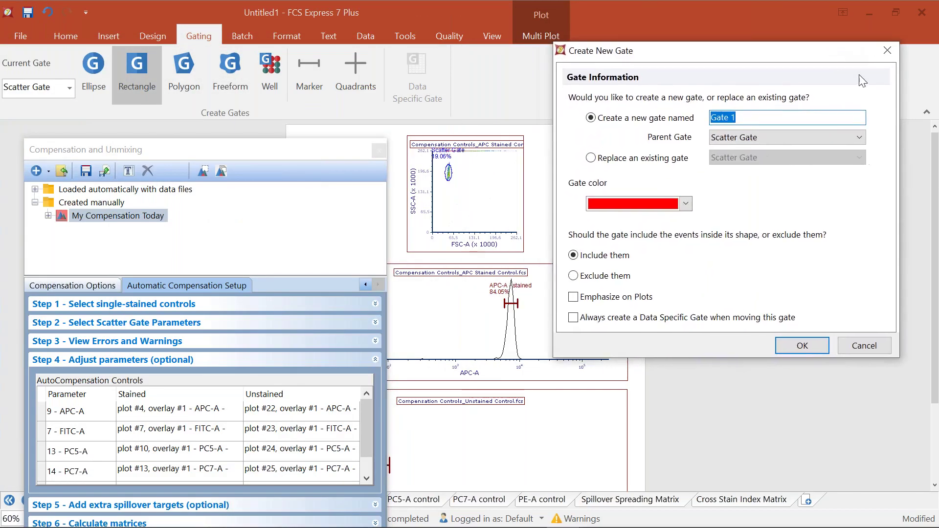
pyautogui.write('APC Positive')
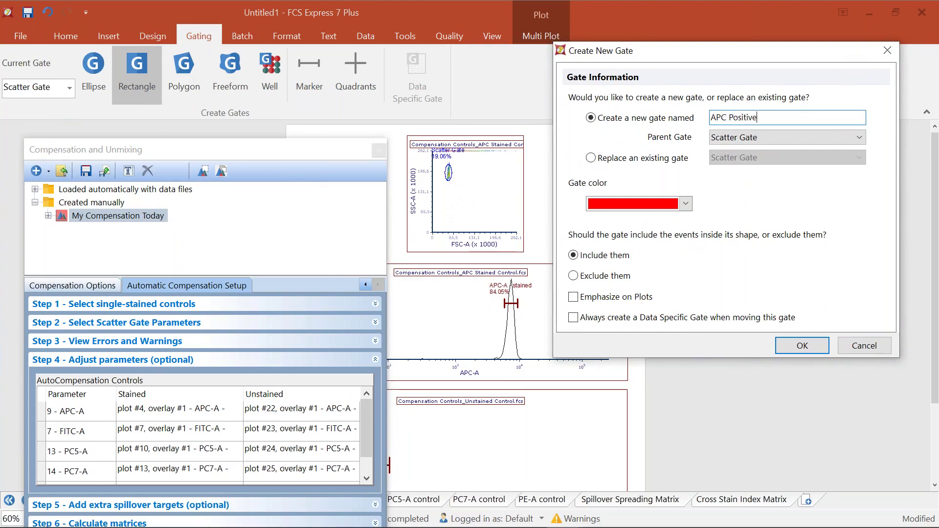
pyautogui.press('Return')
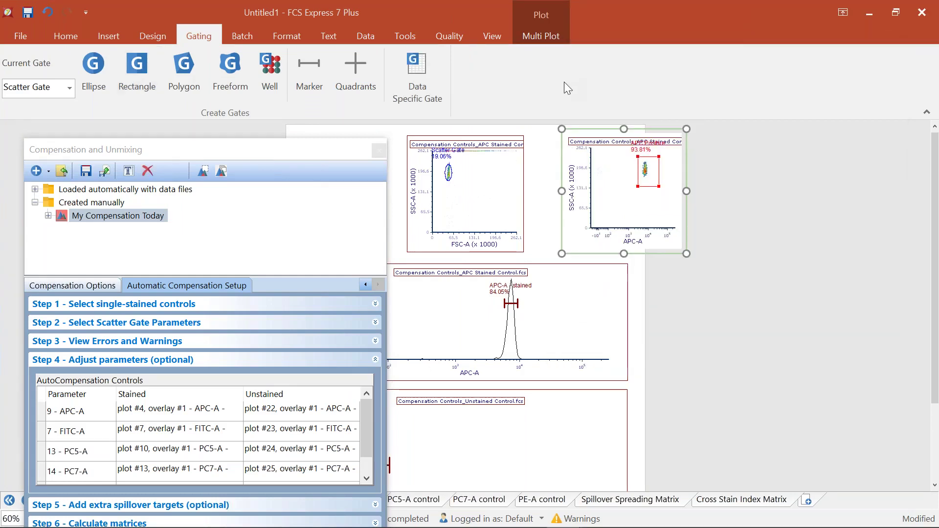
# - Tighten the APC Positive gate around the population and assign it as the stained control for APC-A
pyautogui.moveTo(265, 152); pyautogui.dragTo(264, 111)
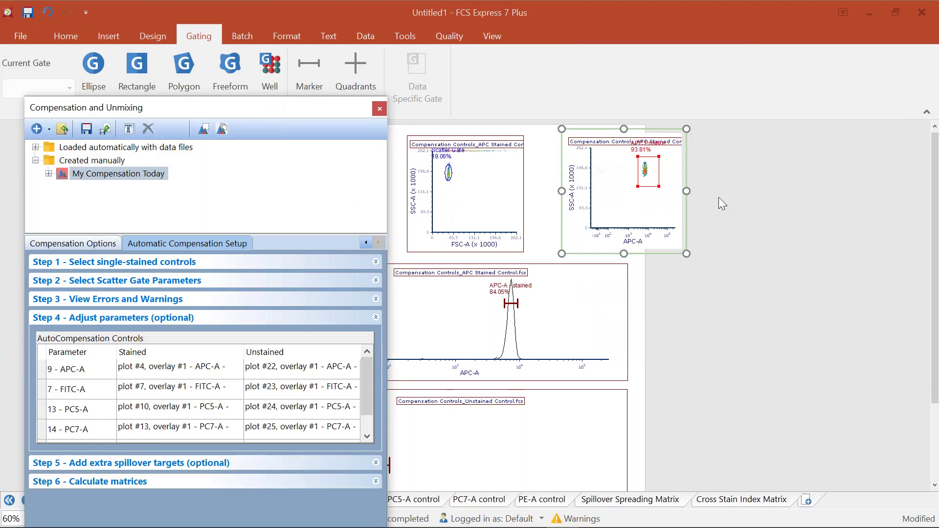
pyautogui.moveTo(659, 187); pyautogui.dragTo(655, 180)
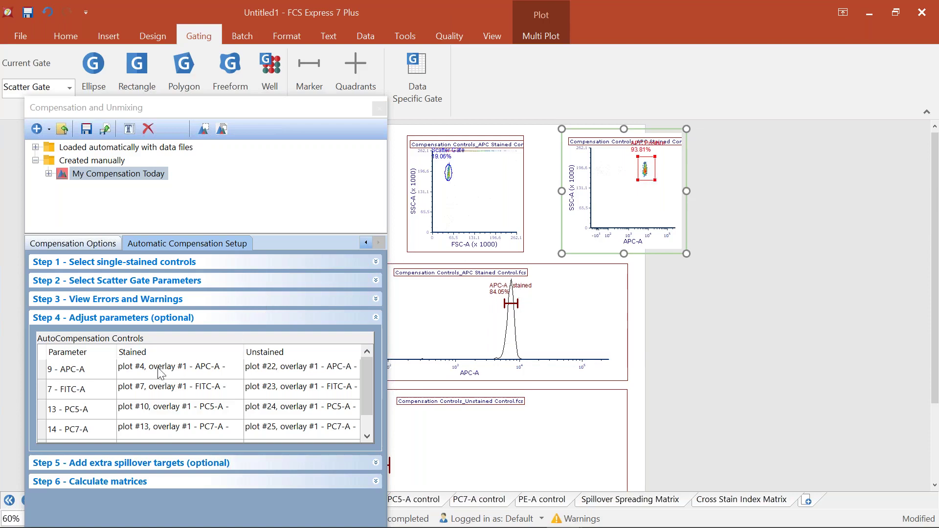
pyautogui.moveTo(646, 169); pyautogui.dragTo(175, 375)
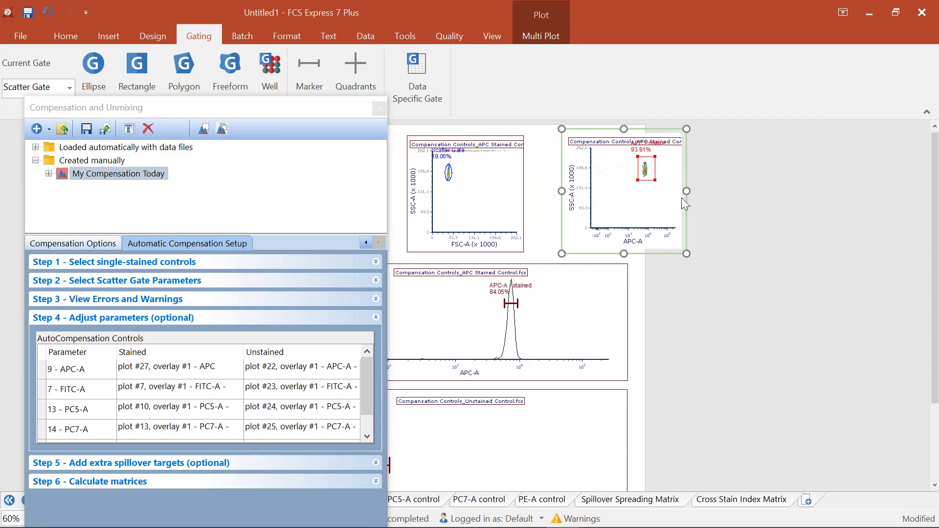
pyautogui.click(823, 175)
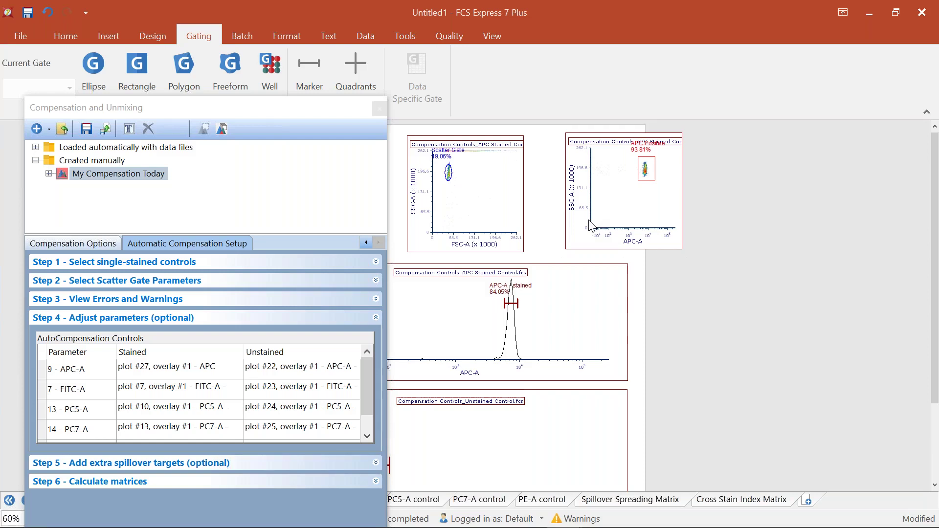
# - Reassign the APC-A stained histogram marker as the stained control for APC-A and collapse Adjust parameters
pyautogui.click(511, 304)
pyautogui.moveTo(511, 304)
pyautogui.mouseDown()
pyautogui.moveTo(486, 300)
pyautogui.moveTo(196, 370)
pyautogui.mouseUp()
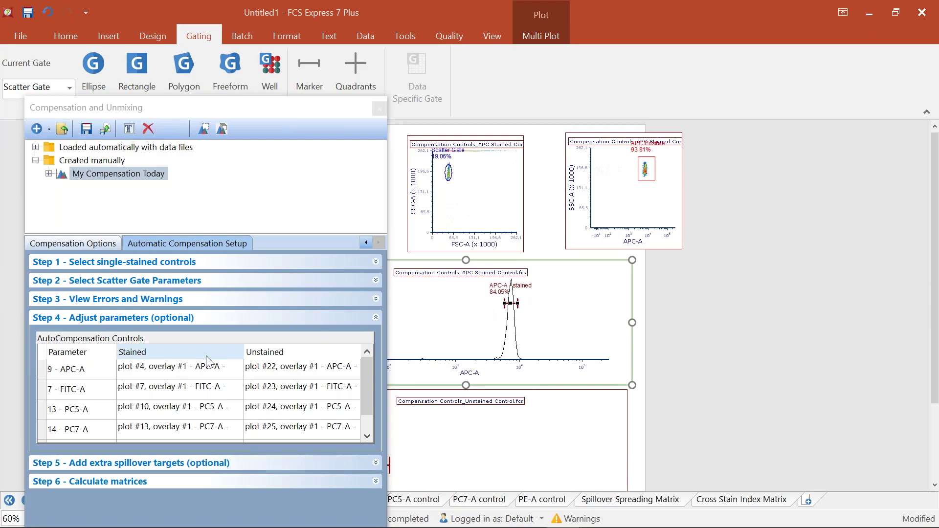
pyautogui.click(142, 319)
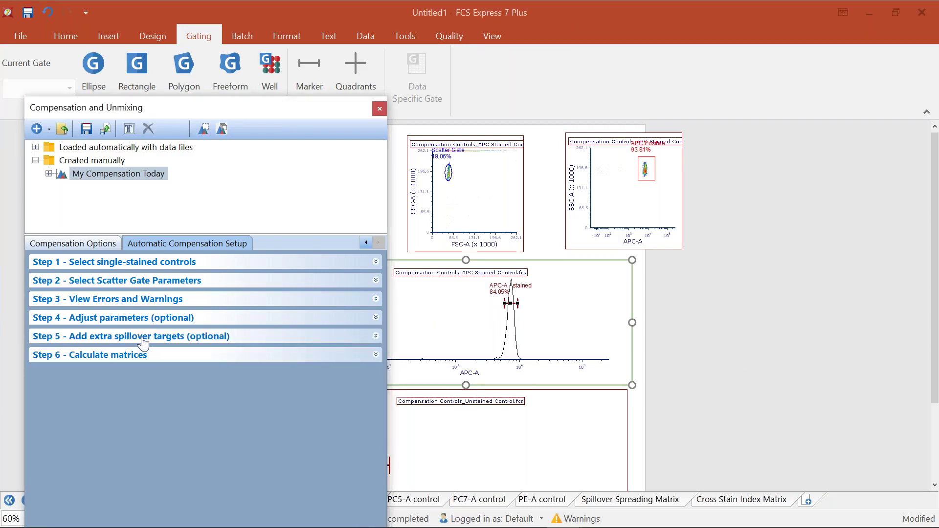
# - Review the optional extra spillover targets, then expand the Calculate matrices options
pyautogui.click(143, 338)
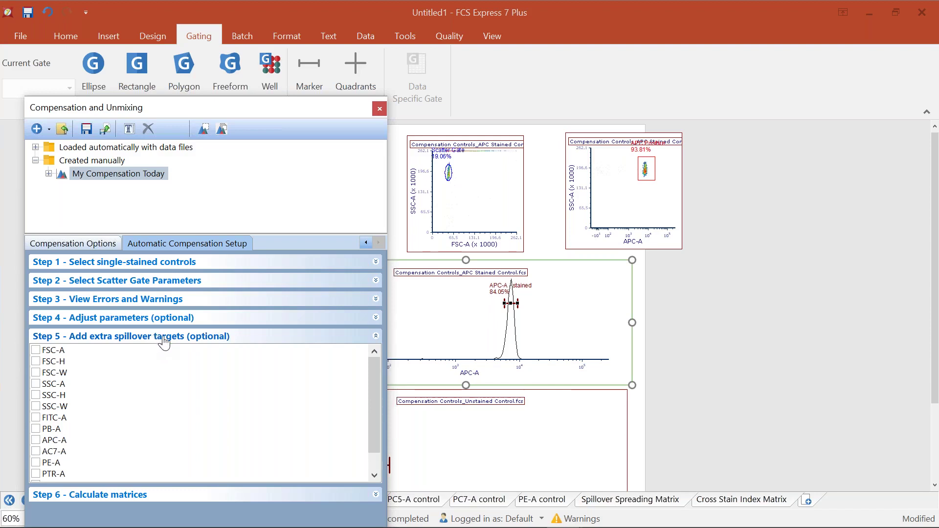
pyautogui.click(164, 343)
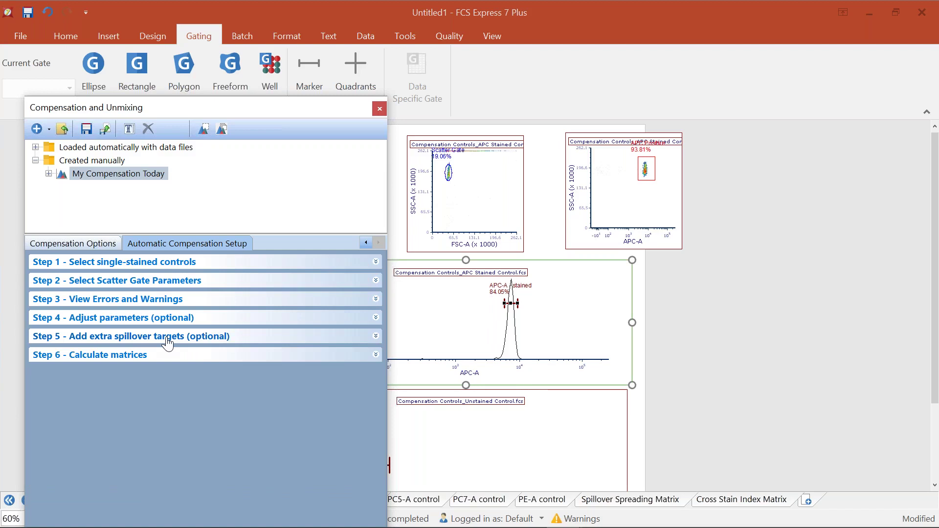
pyautogui.click(136, 361)
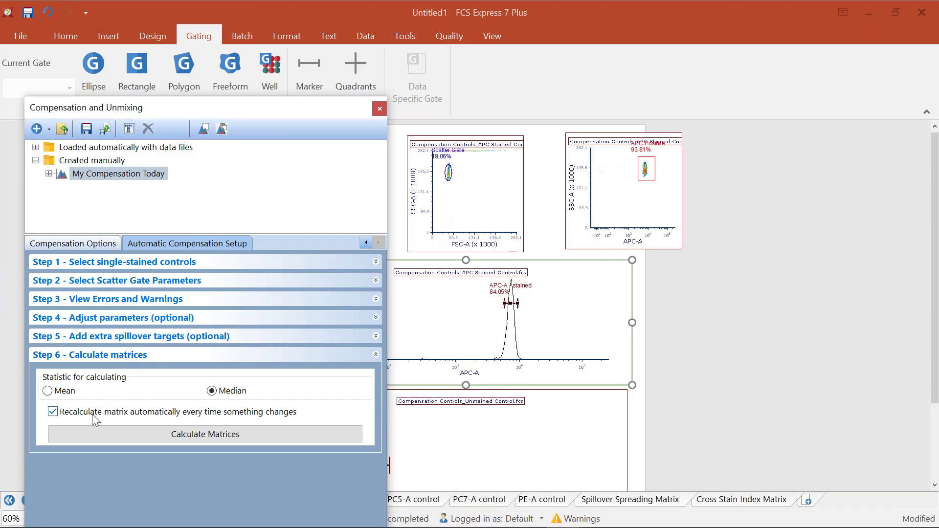
# - Show the Compensation Matrix alongside the FITC-A control page, with the compensation window moved and narrowed to reveal the histograms
pyautogui.click(365, 240)
pyautogui.click(365, 239)
pyautogui.click(81, 241)
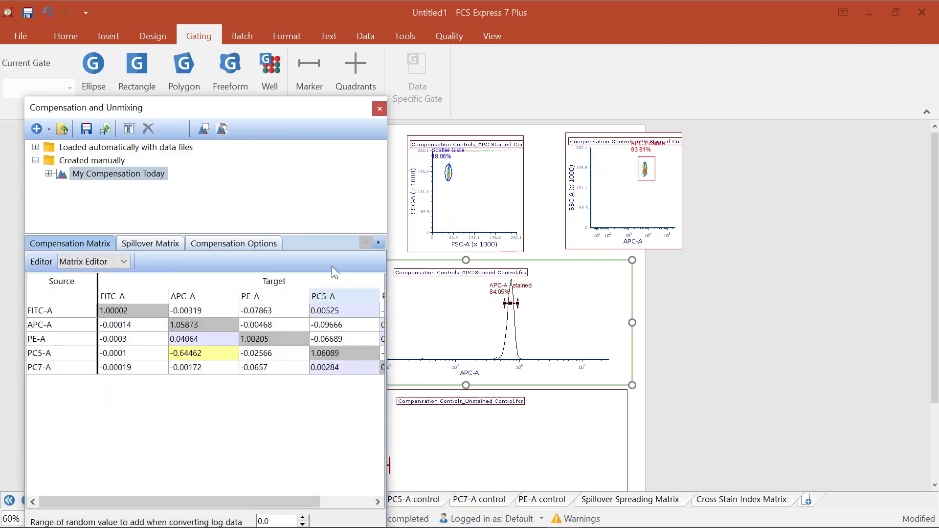
pyautogui.moveTo(288, 101); pyautogui.dragTo(255, 57)
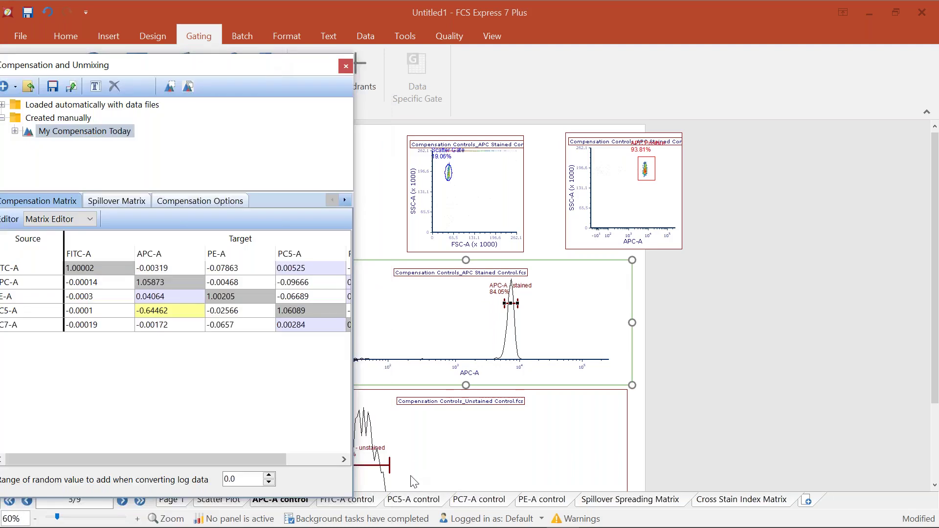
pyautogui.click(369, 500)
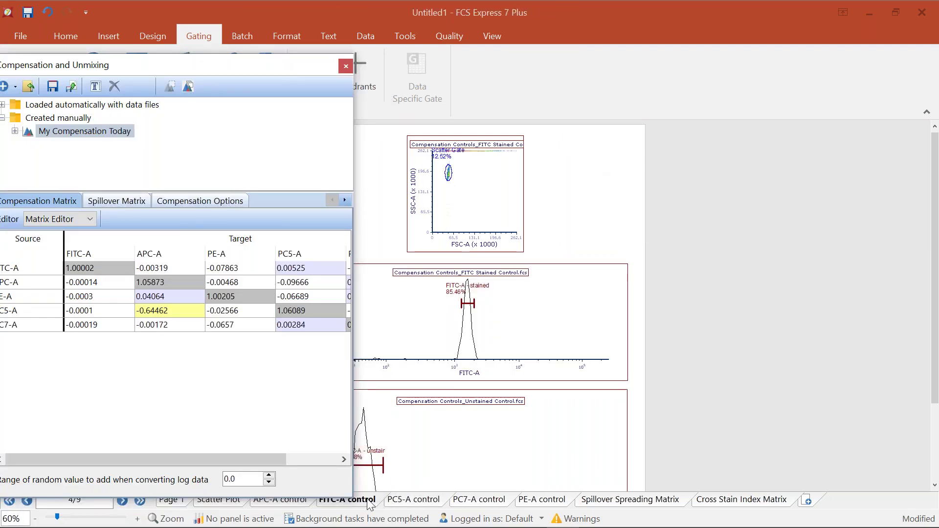
pyautogui.moveTo(345, 448); pyautogui.dragTo(324, 449)
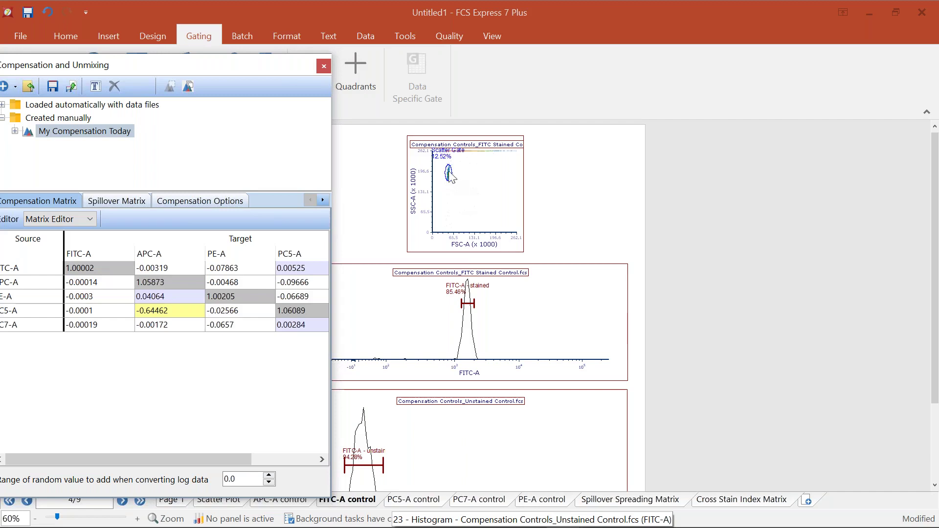
# - Nudge the Scatter Gate slightly on the FITC-A control page and extend the FITC-A stained marker's lower edge beyond the peak
pyautogui.moveTo(449, 175); pyautogui.dragTo(450, 175)
pyautogui.click(466, 306)
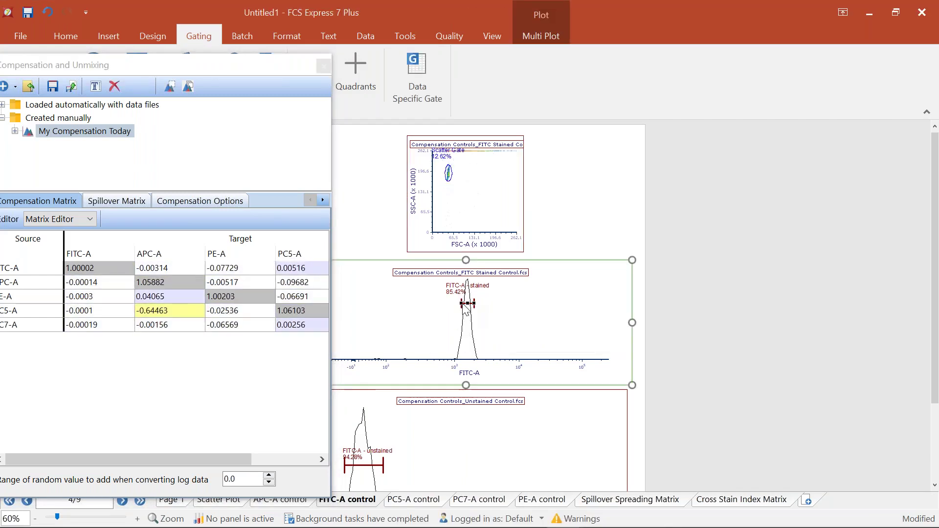
pyautogui.moveTo(464, 304); pyautogui.dragTo(455, 303)
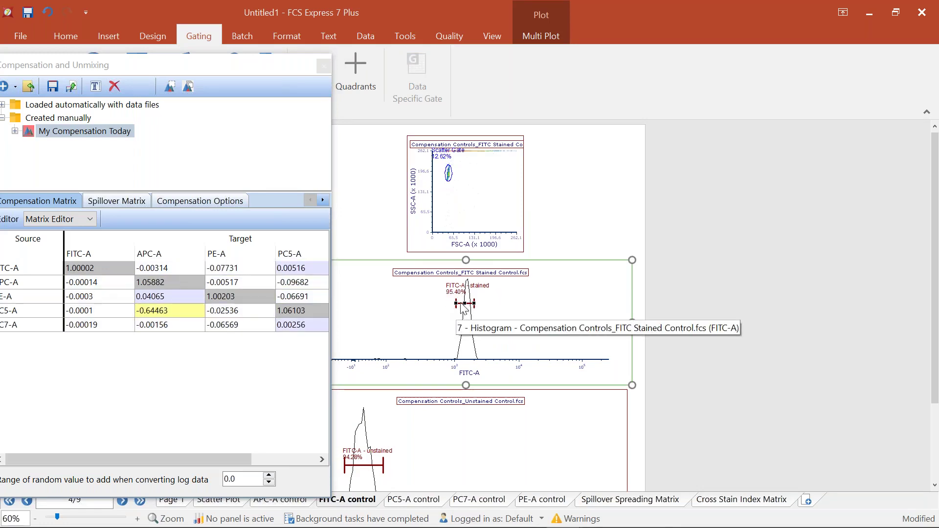
# - Check the stained and unstained marker gates on the PC5-A, PC7-A and PE-A control pages
pyautogui.click(419, 502)
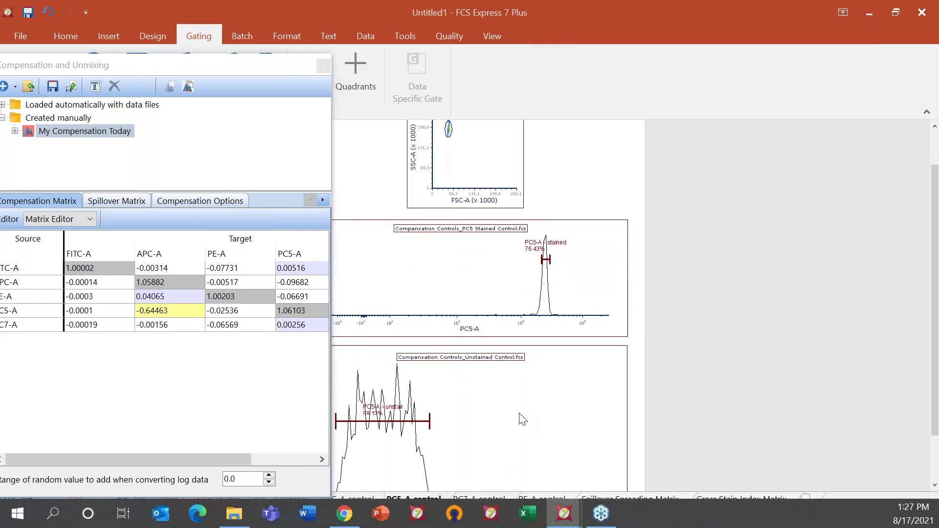
pyautogui.click(482, 499)
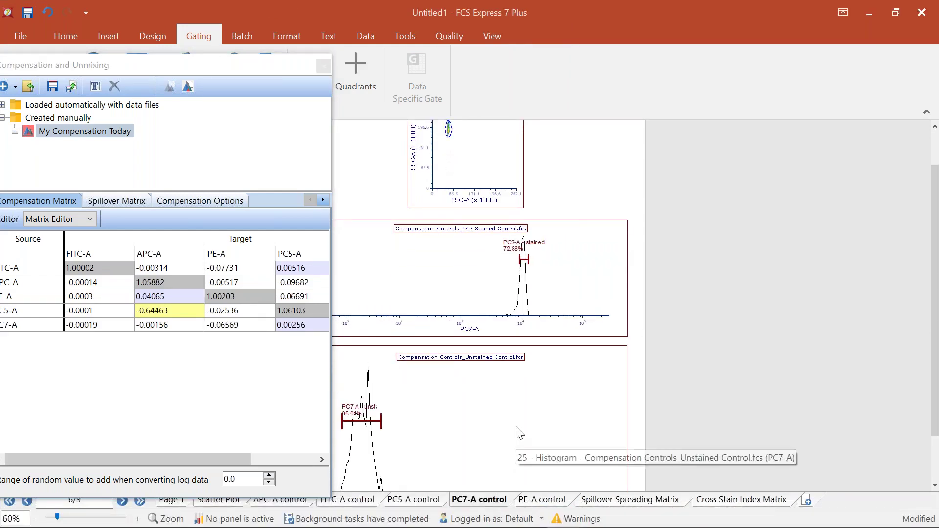
pyautogui.scroll(-1, 514, 441)
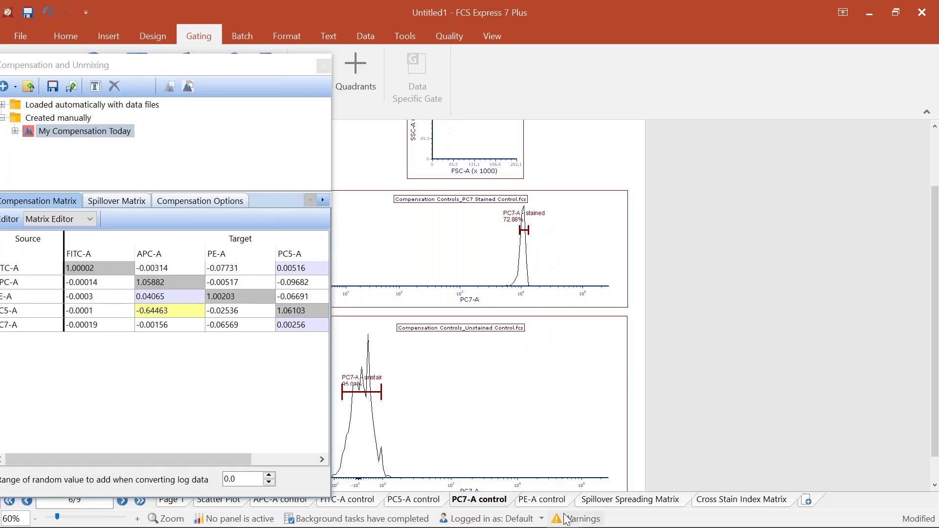
pyautogui.click(541, 499)
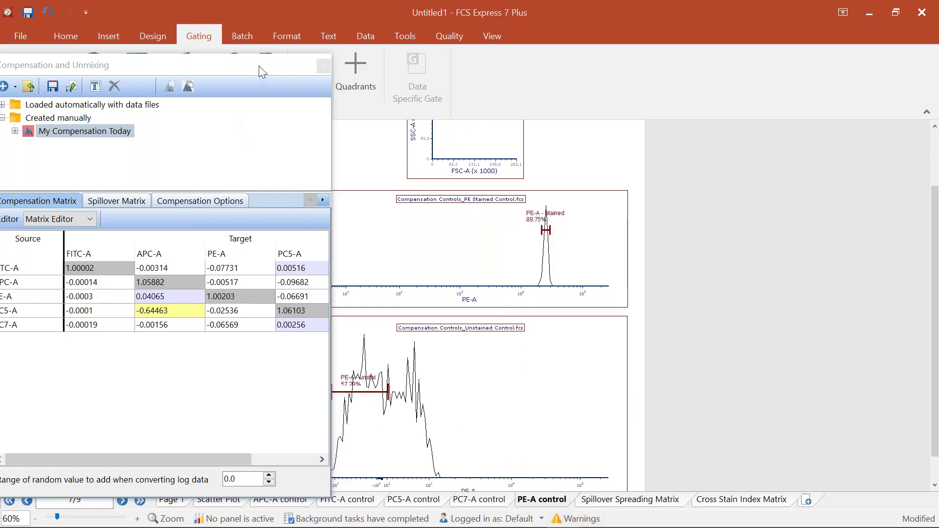
# - Extend the PE-A unstained marker's upper edge so it covers the whole unstained population on the PE-A control page
pyautogui.moveTo(259, 69); pyautogui.dragTo(258, 82)
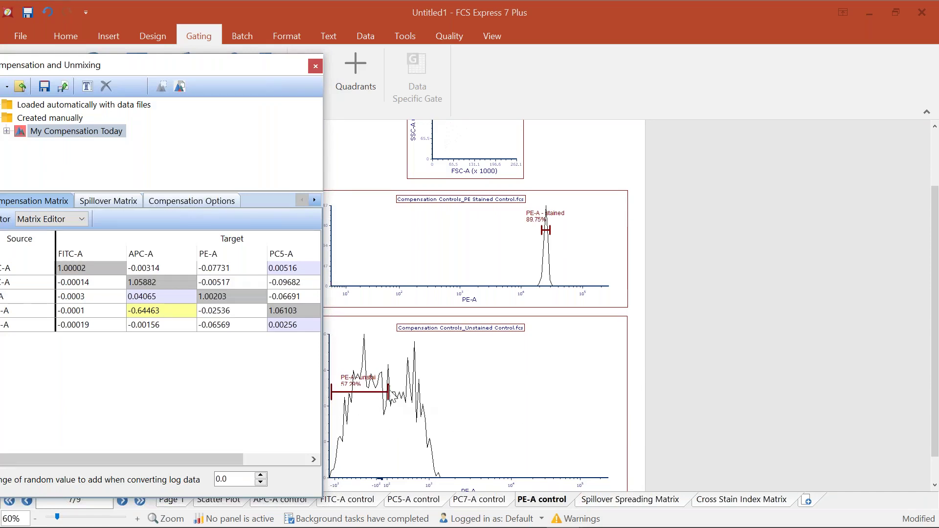
pyautogui.click(391, 403)
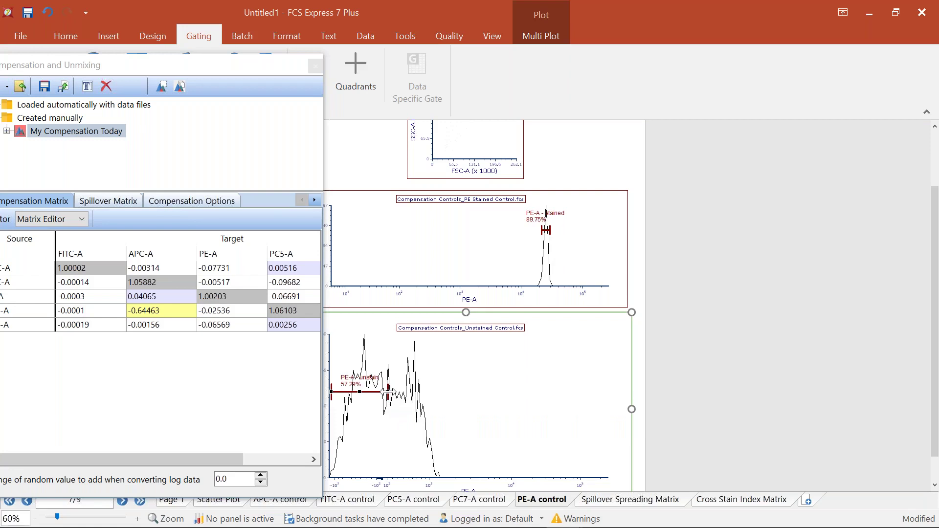
pyautogui.moveTo(388, 392); pyautogui.dragTo(439, 393)
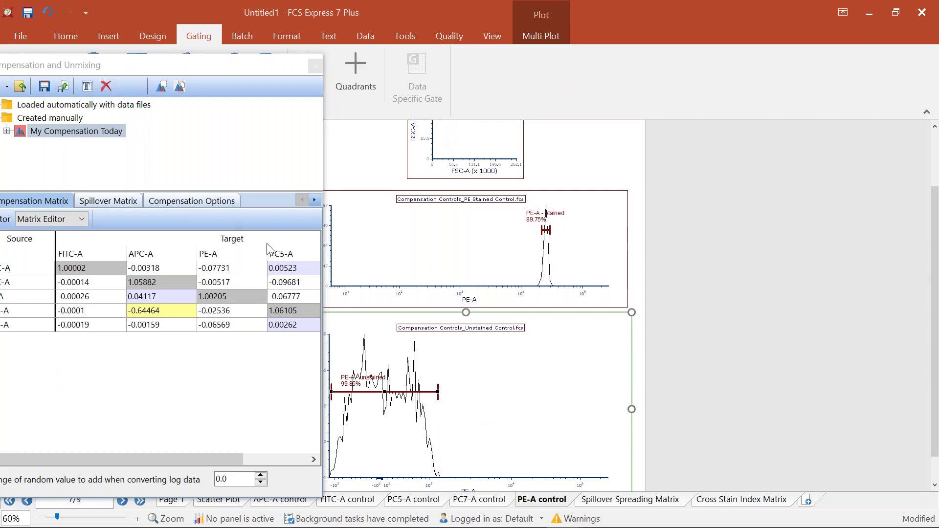
pyautogui.moveTo(195, 69); pyautogui.dragTo(203, 68)
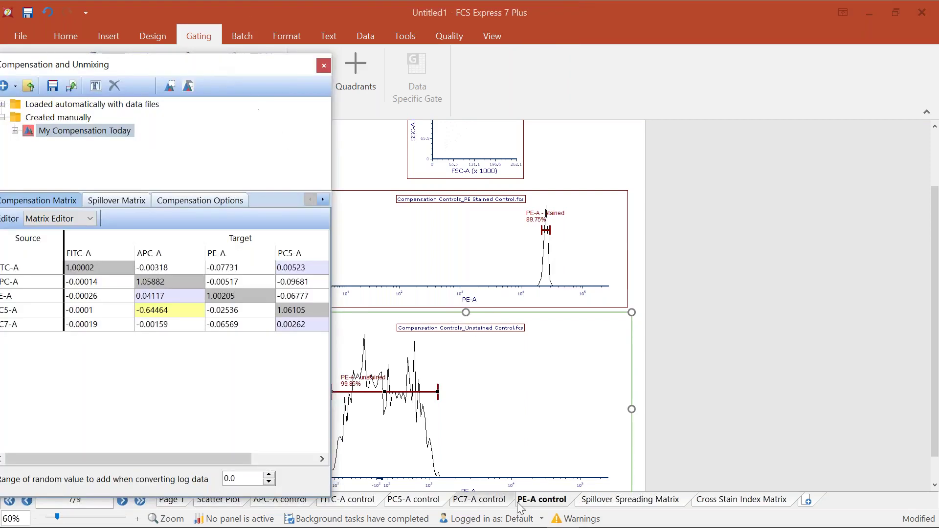
# - Review the values in the Spillover Spreading Matrix and compare them with the Cross Stain Index Matrix
pyautogui.click(612, 499)
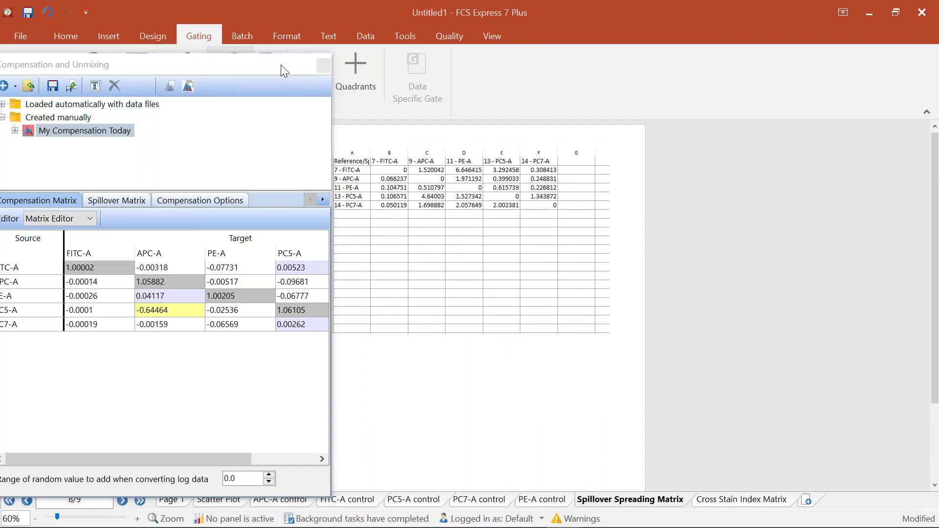
pyautogui.moveTo(281, 65); pyautogui.dragTo(219, 70)
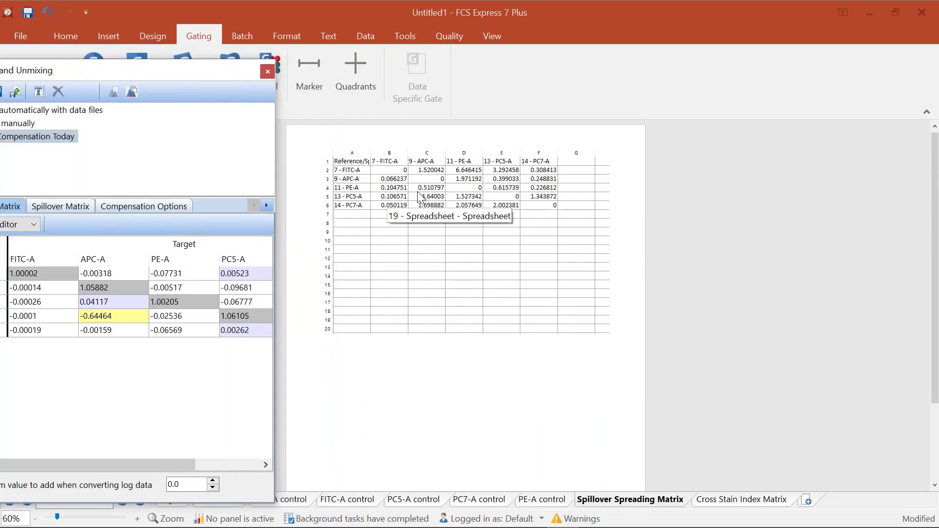
pyautogui.moveTo(392, 171); pyautogui.dragTo(536, 212)
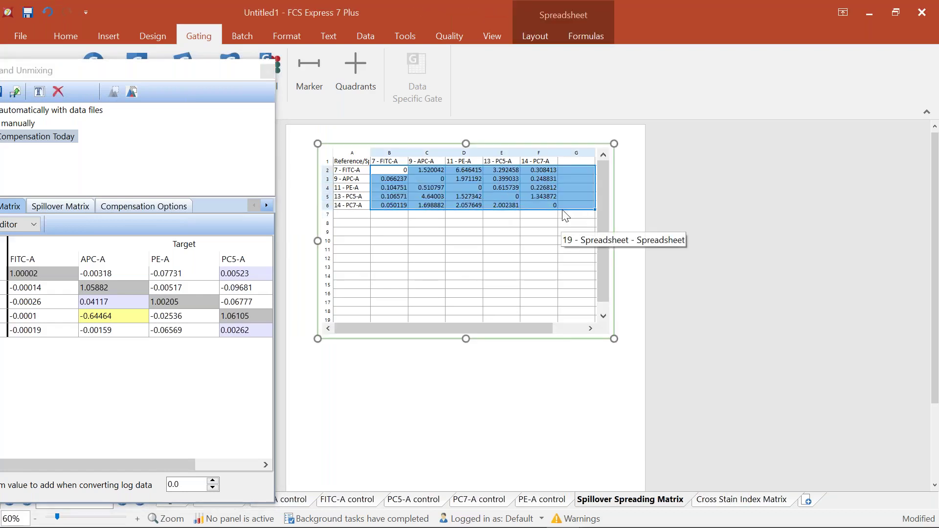
pyautogui.click(761, 398)
pyautogui.click(725, 502)
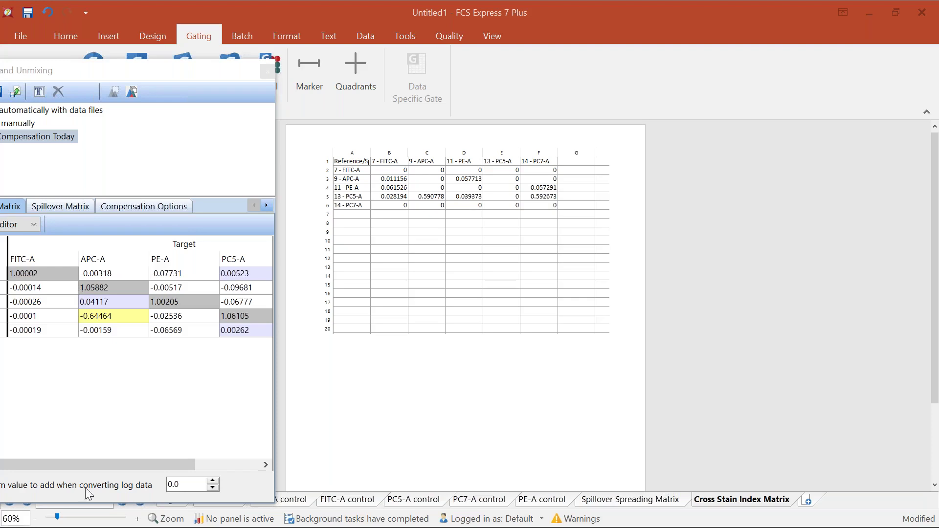
pyautogui.click(634, 504)
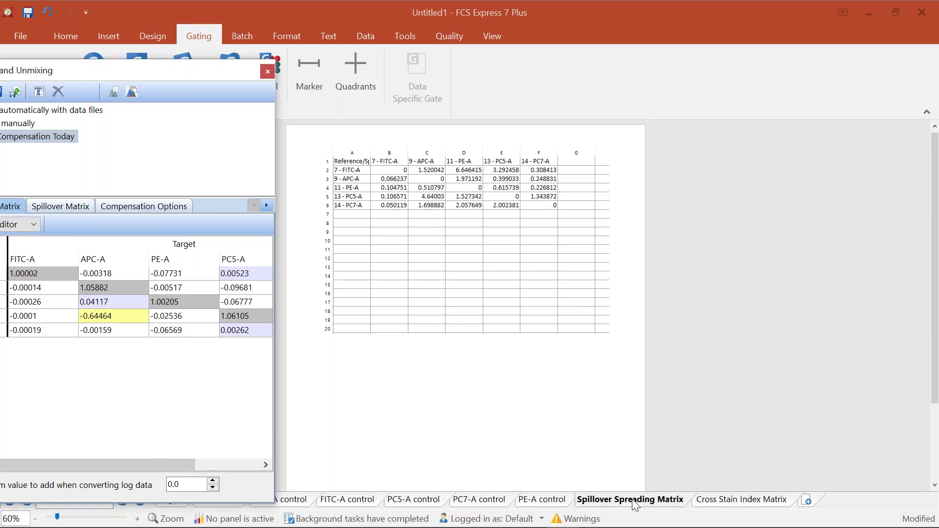
# - Apply the red-white-blue color scale as conditional formatting to cells B2:F6 of the Spillover Spreading Matrix
pyautogui.moveTo(95, 67); pyautogui.dragTo(168, 70)
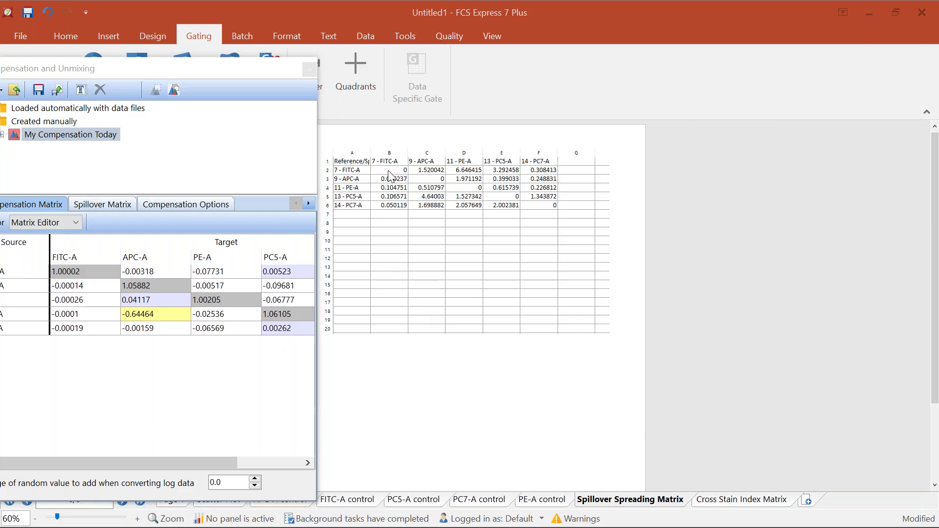
pyautogui.moveTo(392, 172); pyautogui.dragTo(530, 192)
pyautogui.moveTo(272, 85); pyautogui.dragTo(265, 127)
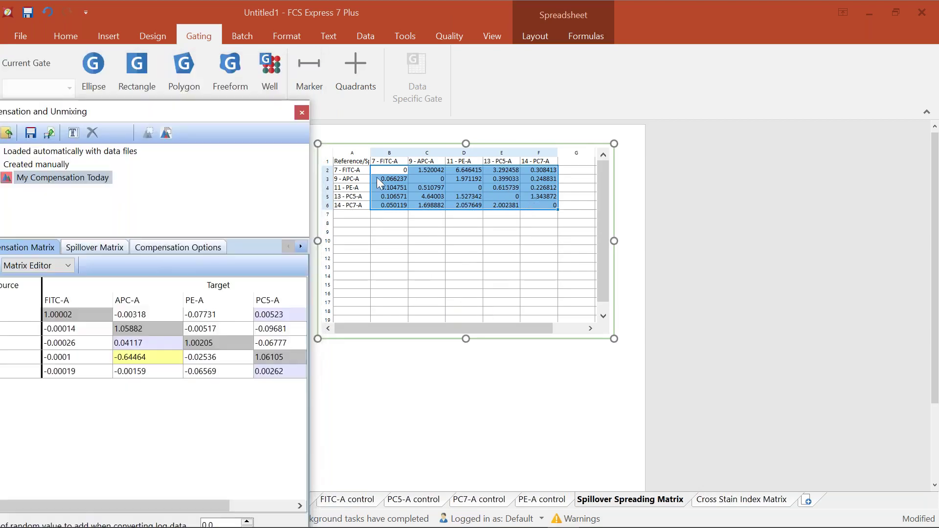
pyautogui.click(406, 173)
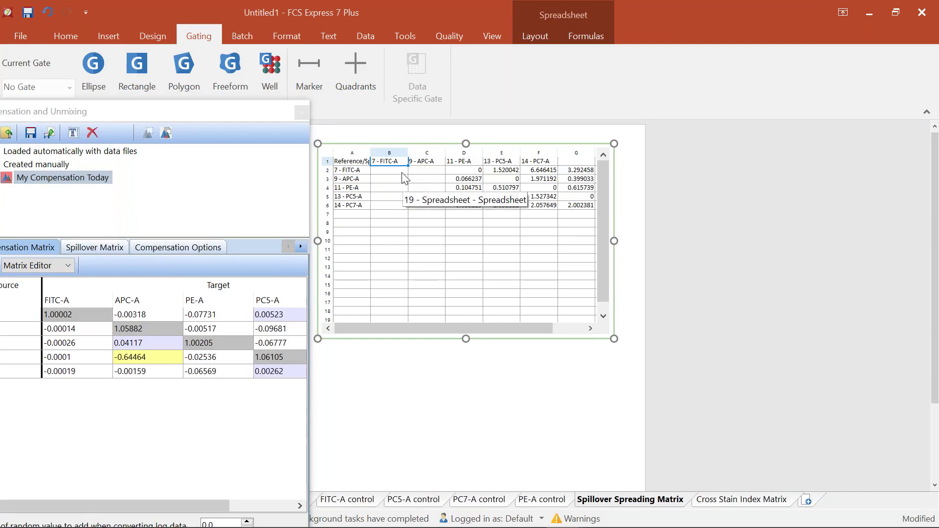
pyautogui.hotkey('ctrl', 'z')
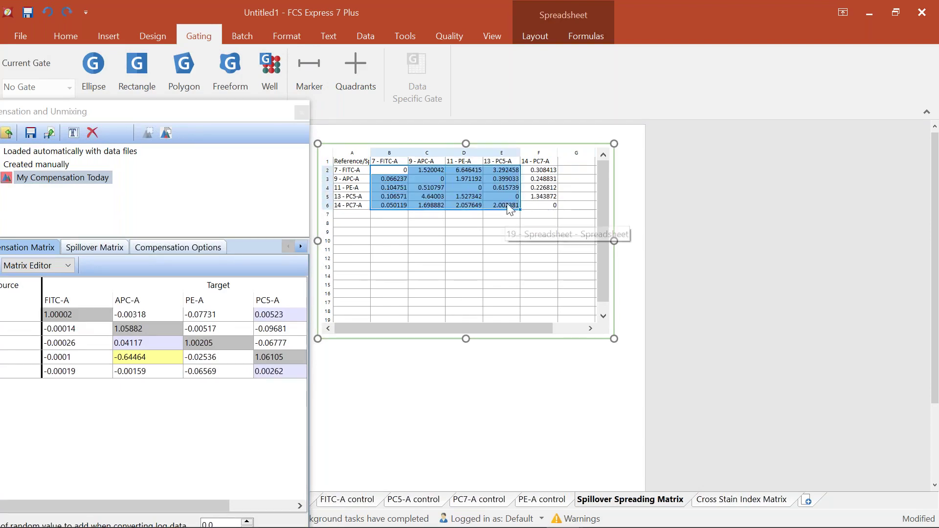
pyautogui.click(538, 37)
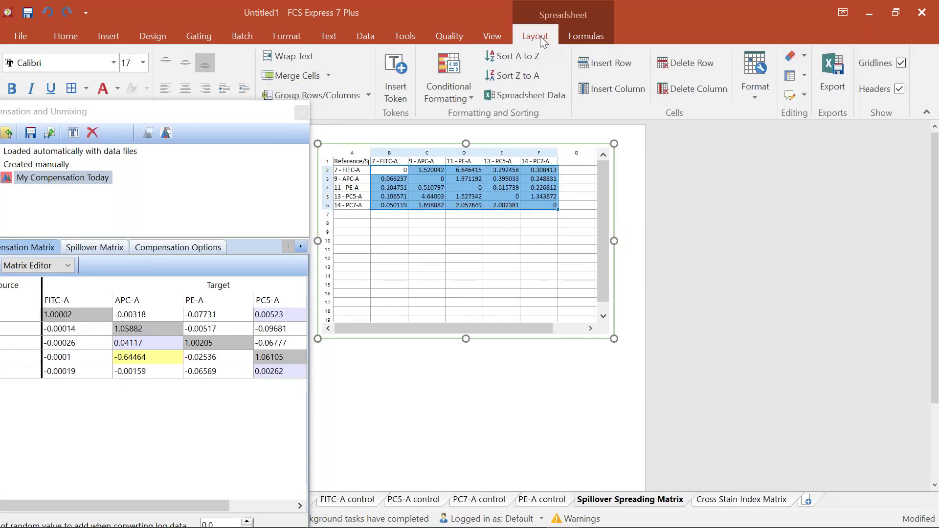
pyautogui.click(469, 96)
pyautogui.moveTo(528, 121)
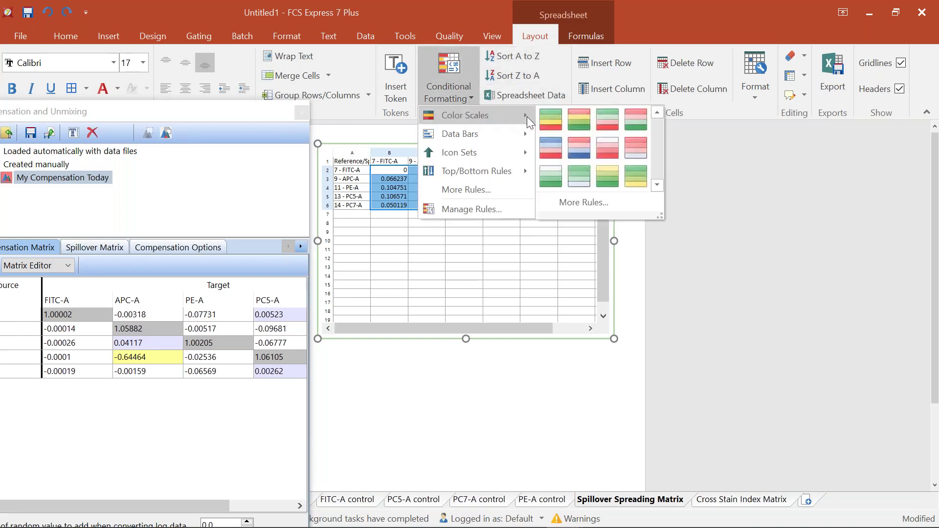
pyautogui.click(570, 146)
pyautogui.click(487, 232)
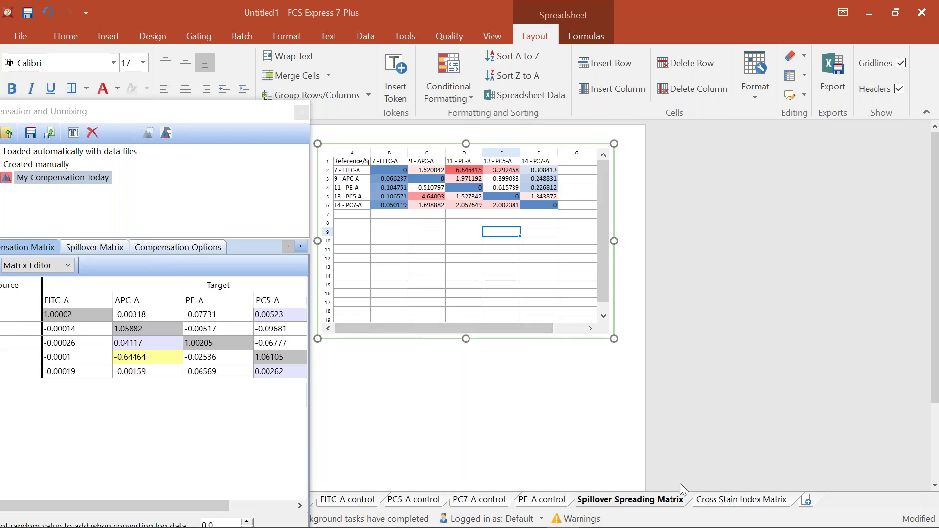
# - Apply the red-yellow-green color scale as conditional formatting to cells B2:F6 of the Cross Stain Index Matrix
pyautogui.click(741, 499)
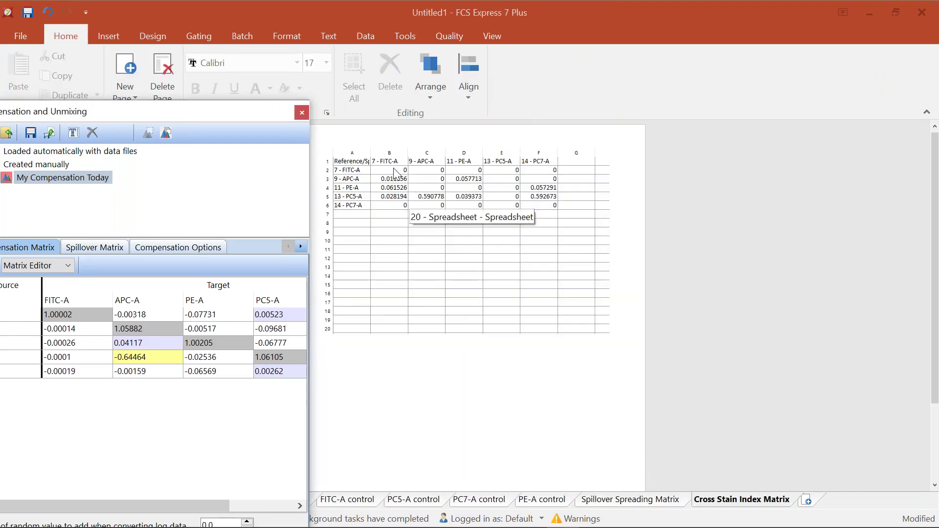
pyautogui.moveTo(394, 169); pyautogui.dragTo(542, 210)
pyautogui.click(535, 38)
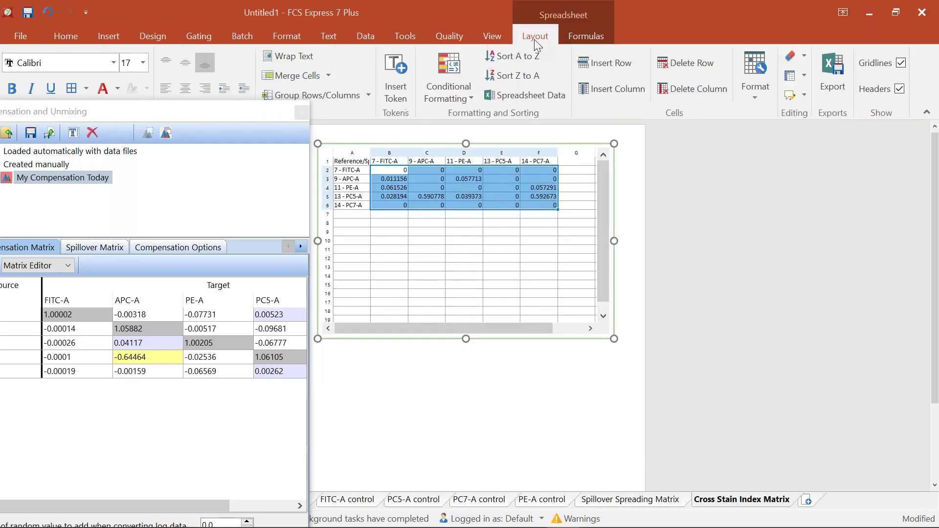
pyautogui.click(455, 92)
pyautogui.moveTo(469, 119)
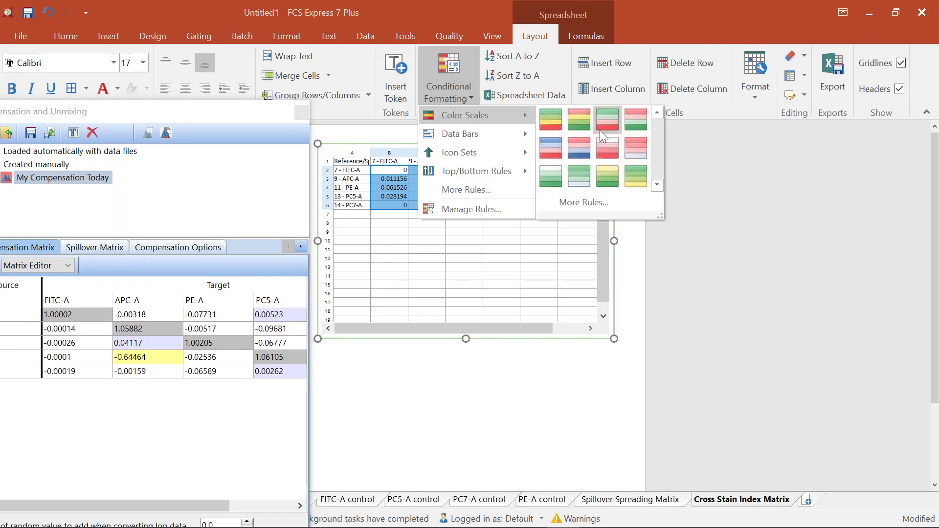
pyautogui.click(580, 121)
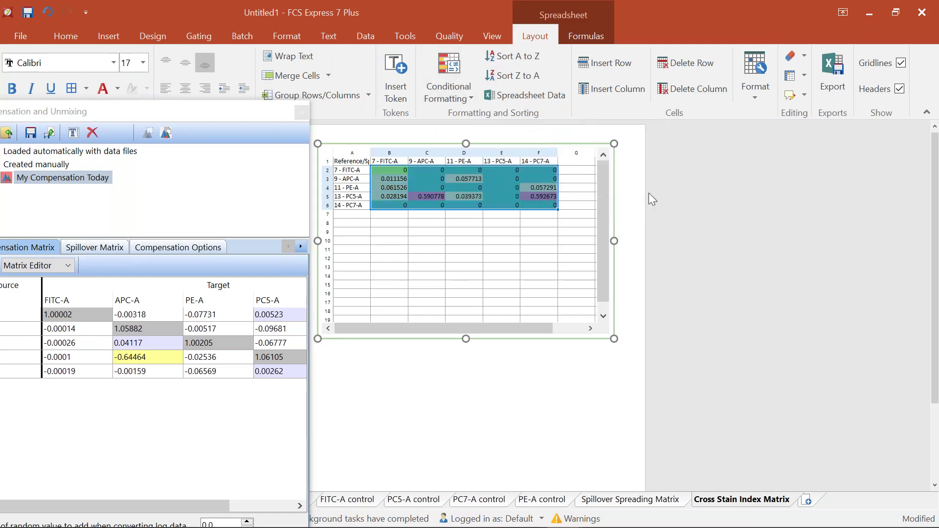
pyautogui.click(654, 196)
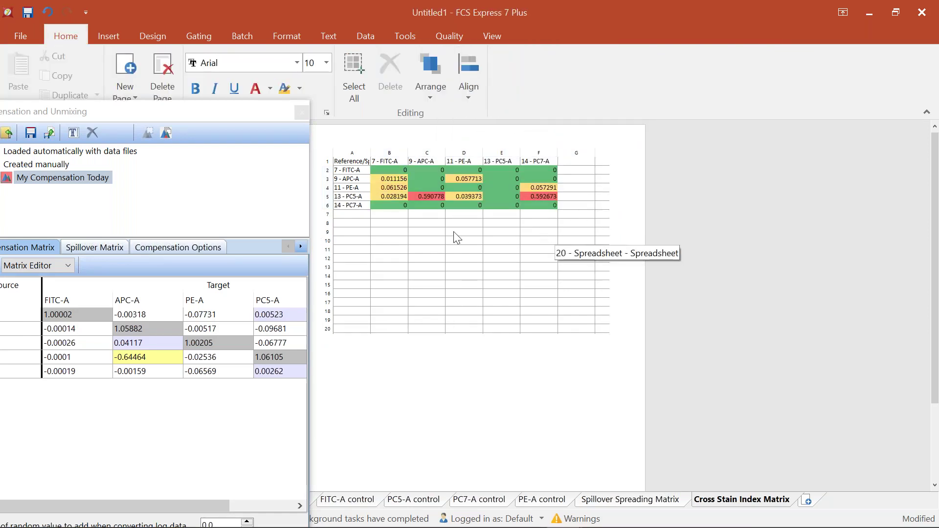
# - Split the layout into two vertical pages, showing the Scatter Plot page beside the Cross Stain Index Matrix
pyautogui.click(497, 34)
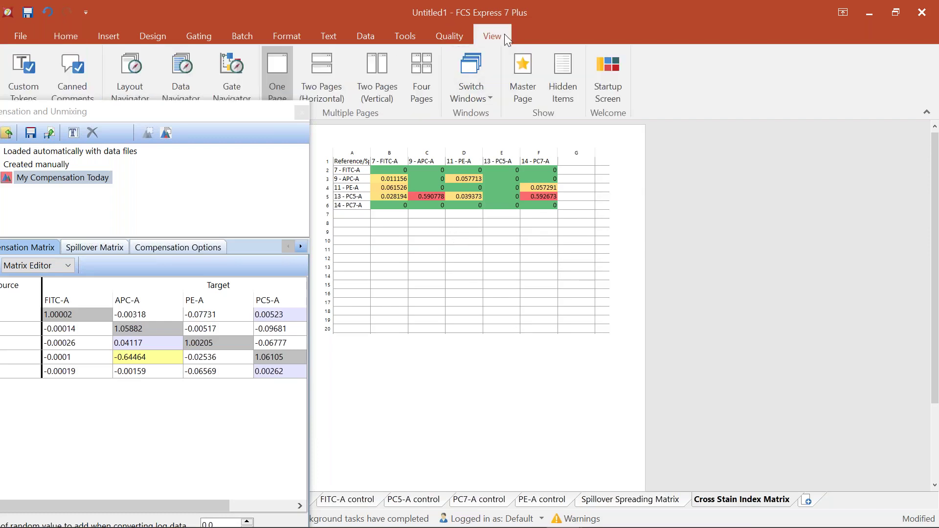
pyautogui.click(384, 77)
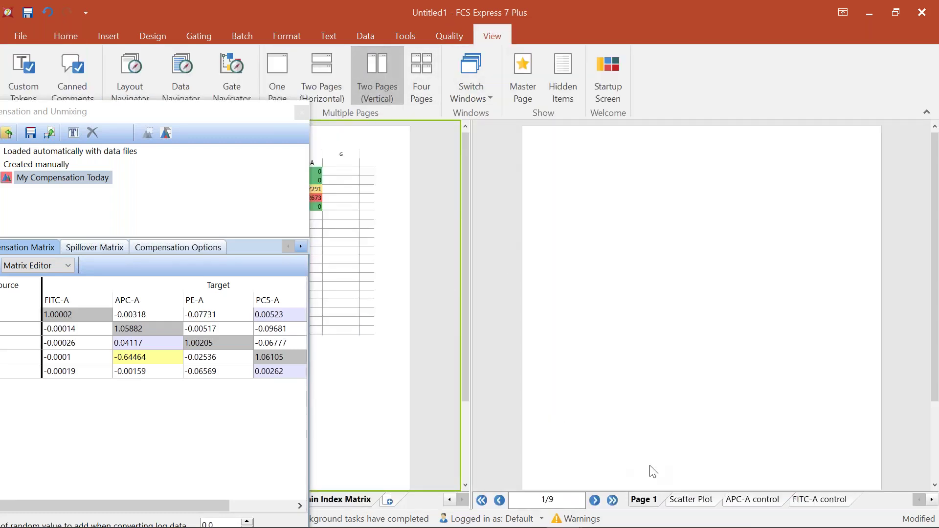
pyautogui.click(691, 499)
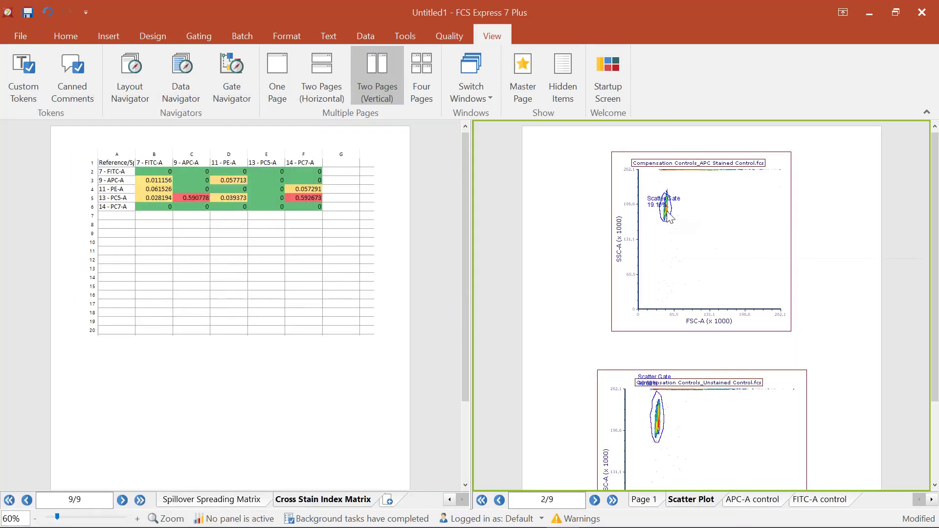
# - Nudge the Scatter Gate on the APC stained plot with immediate updating kept on, then repeat alongside the Spillover Spreading Matrix
pyautogui.moveTo(666, 206)
pyautogui.mouseDown()
pyautogui.moveTo(671, 242)
pyautogui.moveTo(666, 204)
pyautogui.mouseUp()
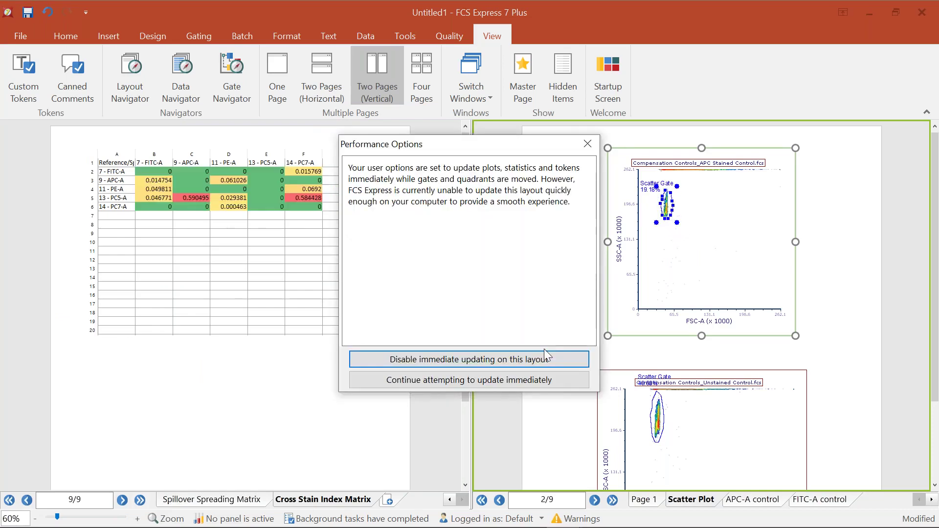
pyautogui.click(508, 381)
pyautogui.click(212, 499)
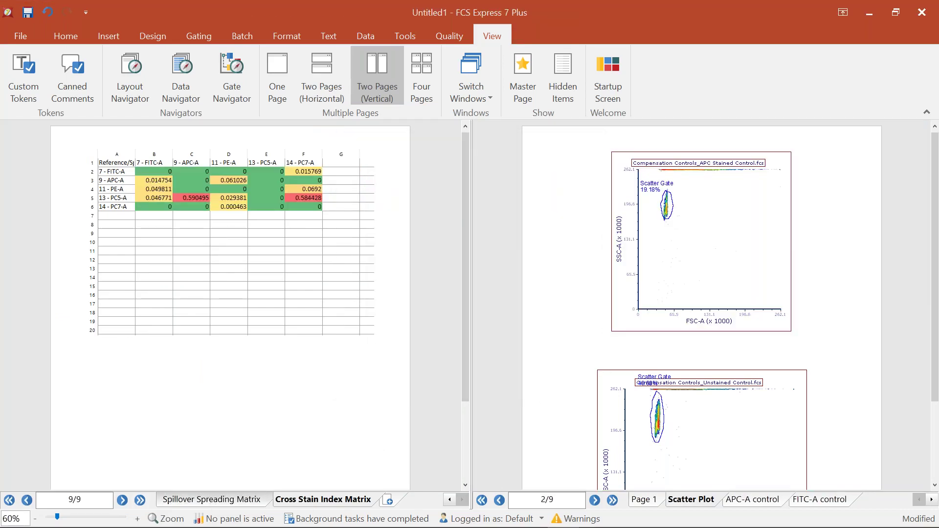
pyautogui.moveTo(668, 204); pyautogui.dragTo(670, 211)
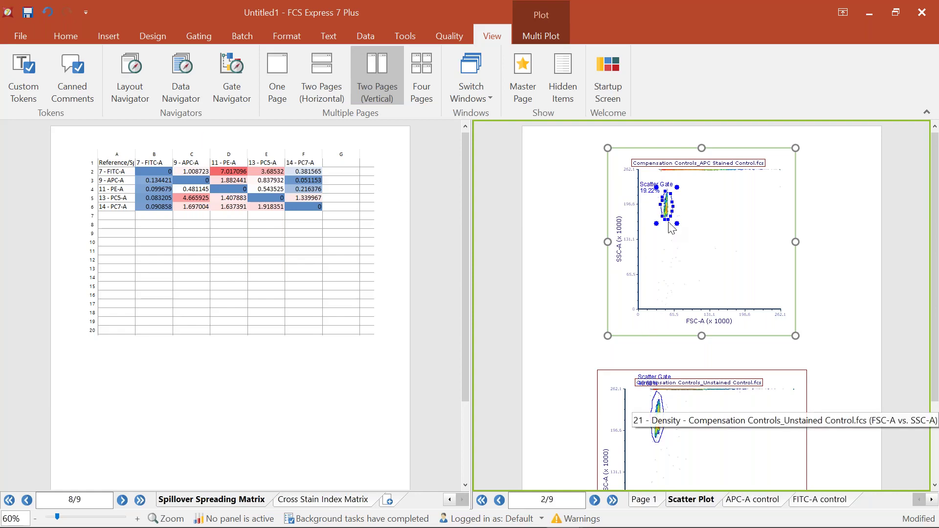
pyautogui.moveTo(675, 216); pyautogui.dragTo(673, 214)
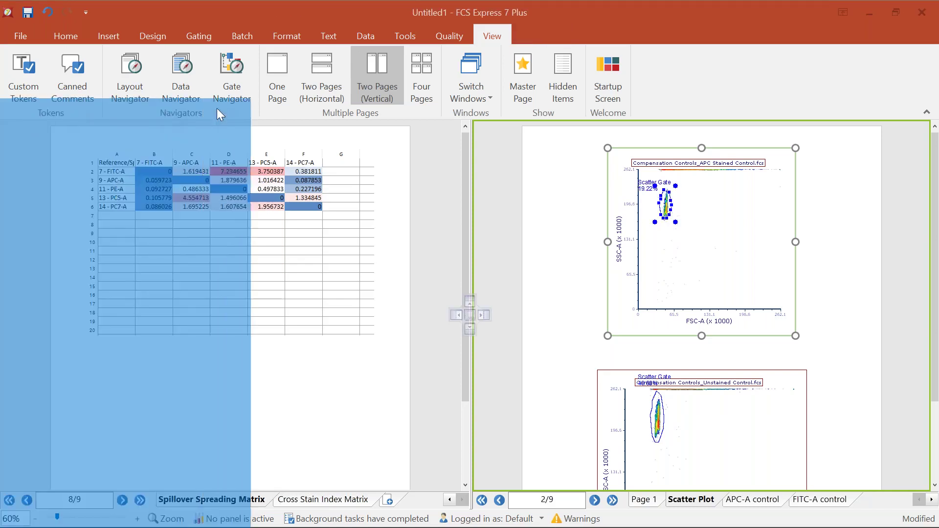
# - Bring the full Compensation Matrix into view and show the APC-A control page, followed by the FITC-A control page, beside it
pyautogui.moveTo(216, 108); pyautogui.dragTo(342, 103)
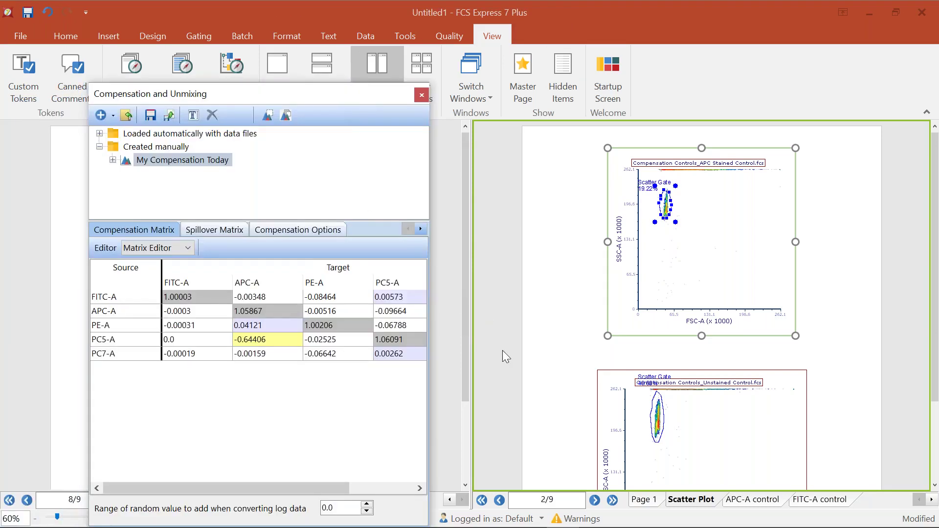
pyautogui.click(743, 499)
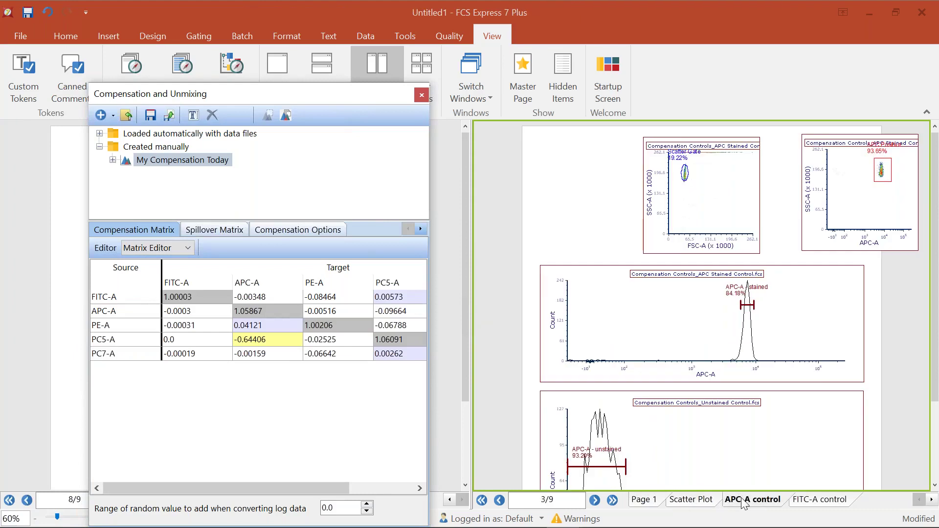
pyautogui.click(566, 218)
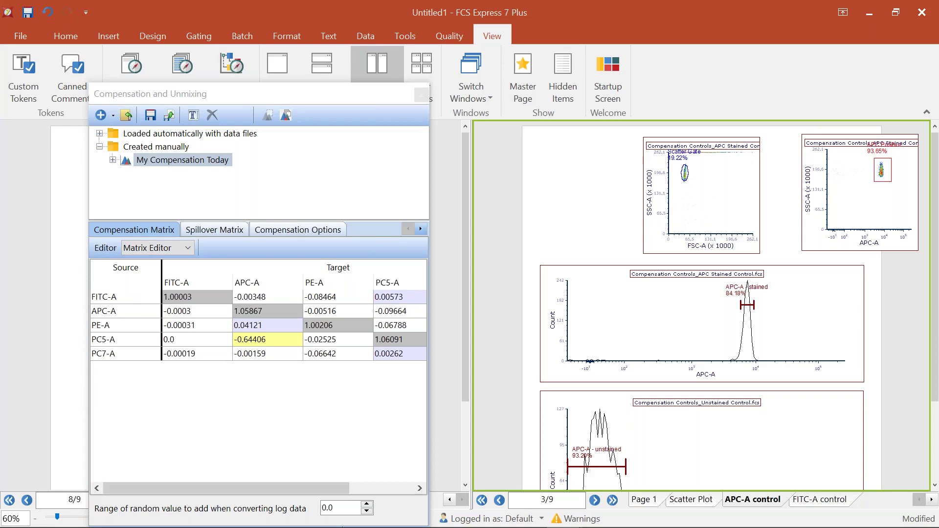
pyautogui.click(835, 499)
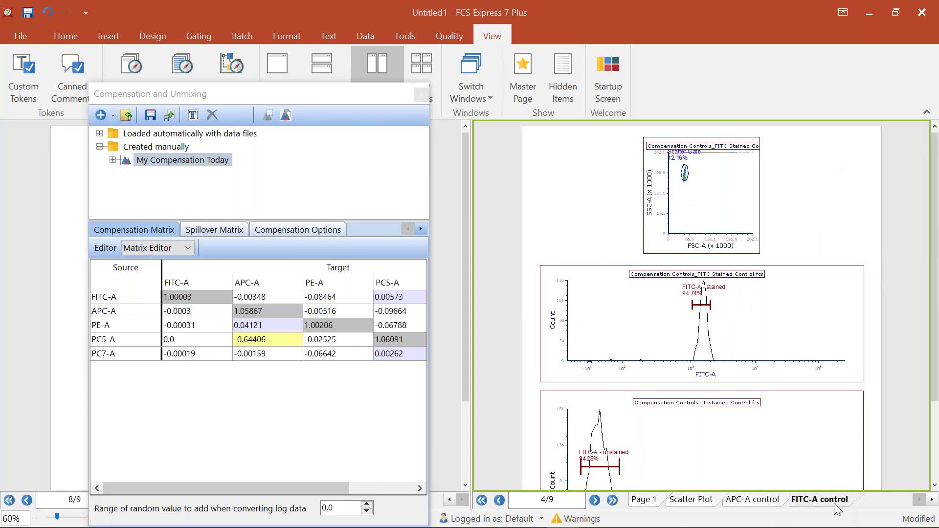
# - Nudge the Scatter Gate slightly on the FITC stained control's scatter plot, then deselect the plot
pyautogui.click(687, 173)
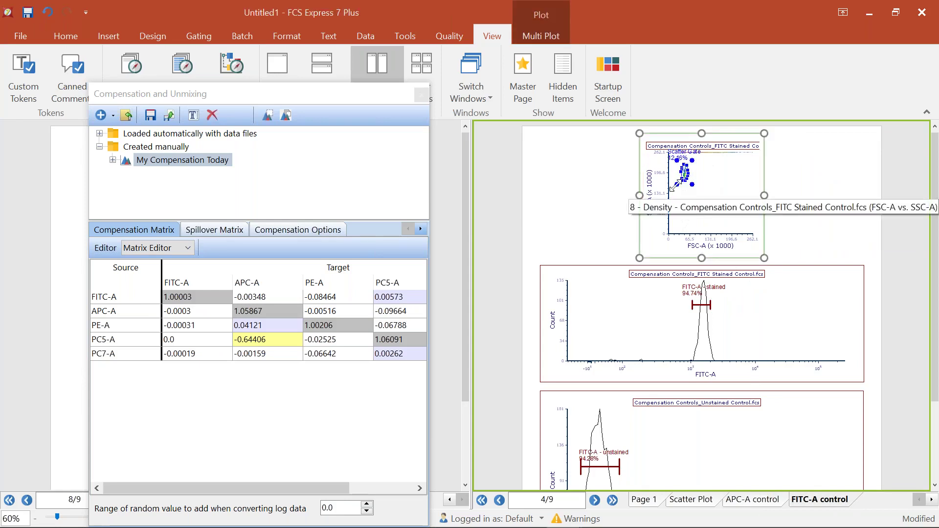
pyautogui.moveTo(685, 173); pyautogui.dragTo(685, 172)
pyautogui.click(685, 174)
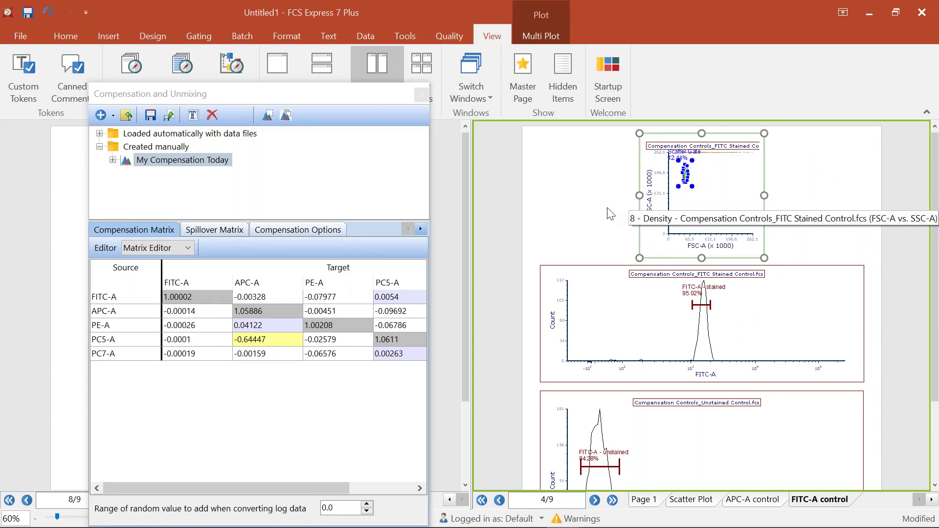
pyautogui.click(585, 214)
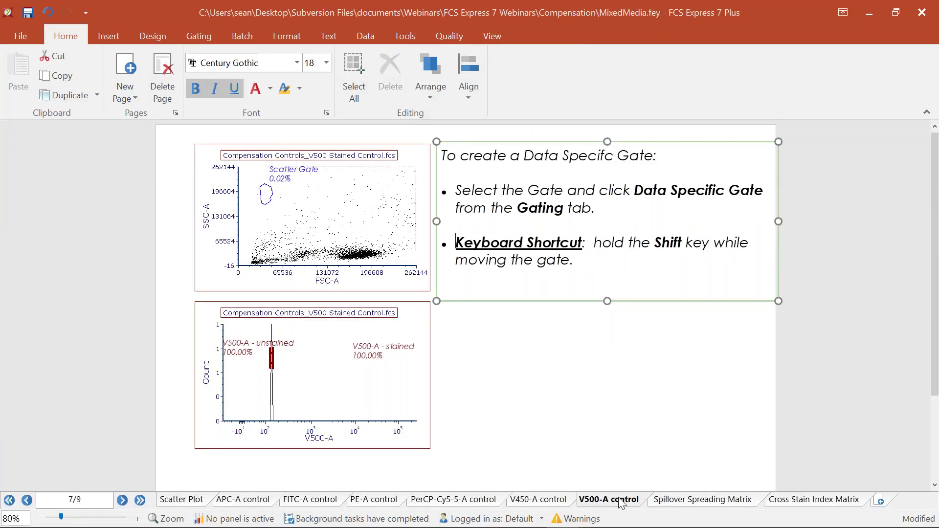
# - Review the Scatter Gate and histogram markers on each control page from APC-A through V500-A
pyautogui.click(269, 506)
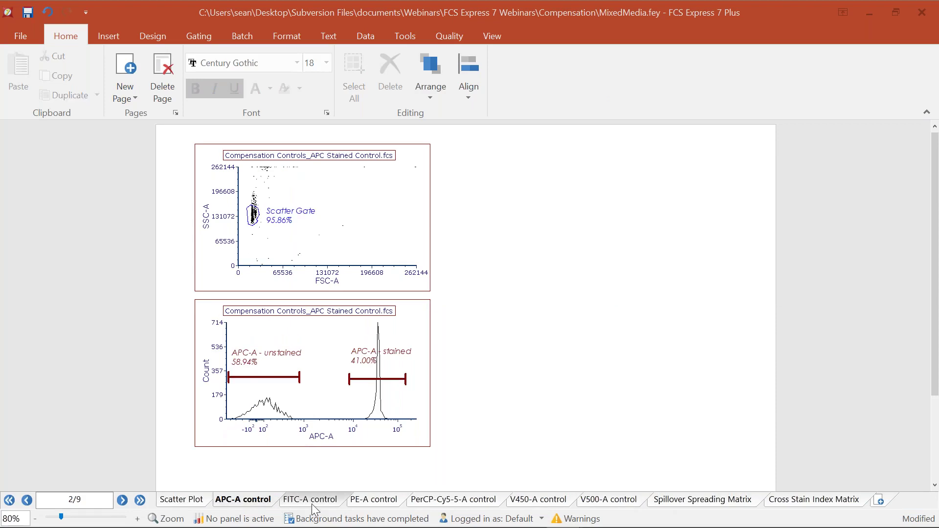
pyautogui.click(313, 507)
pyautogui.click(379, 500)
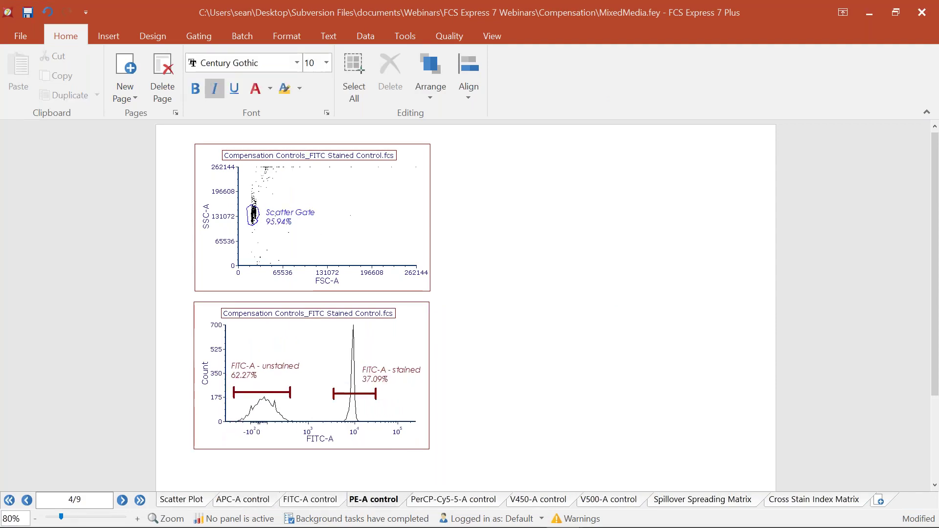
pyautogui.click(440, 500)
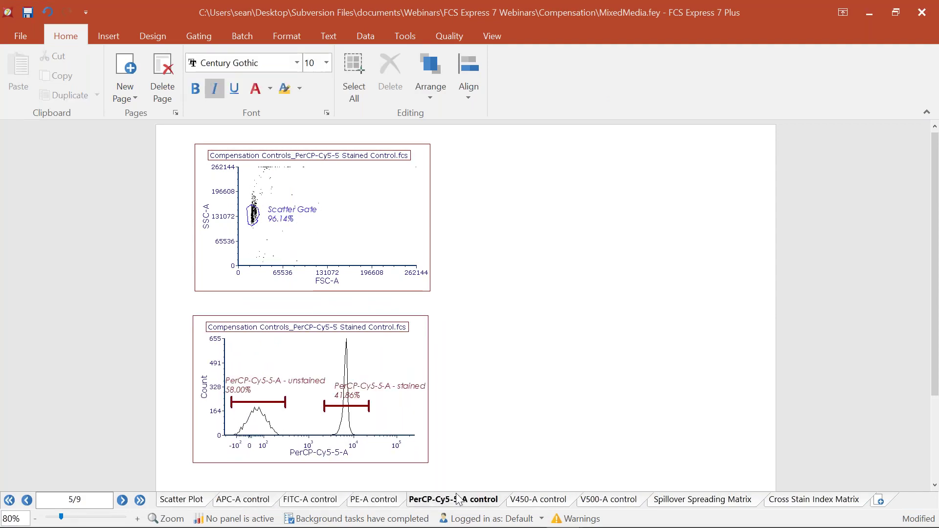
pyautogui.click(548, 500)
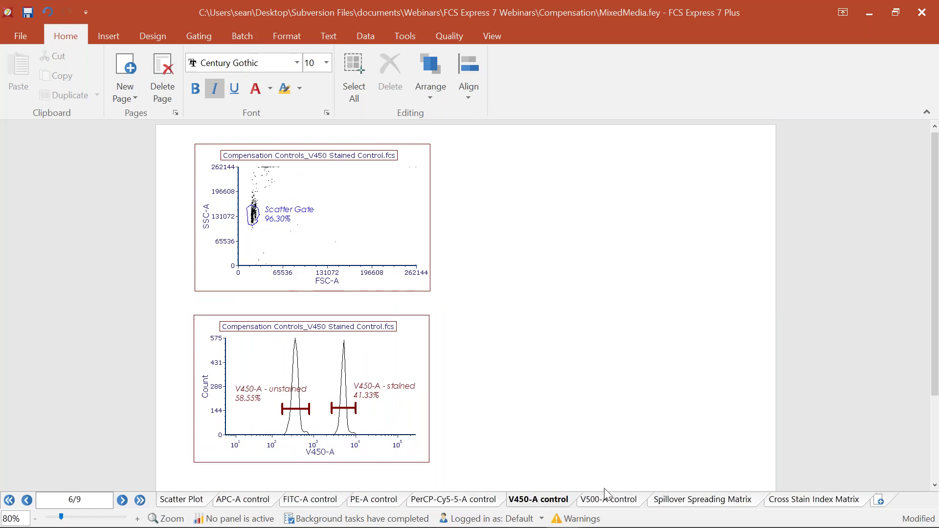
pyautogui.click(613, 501)
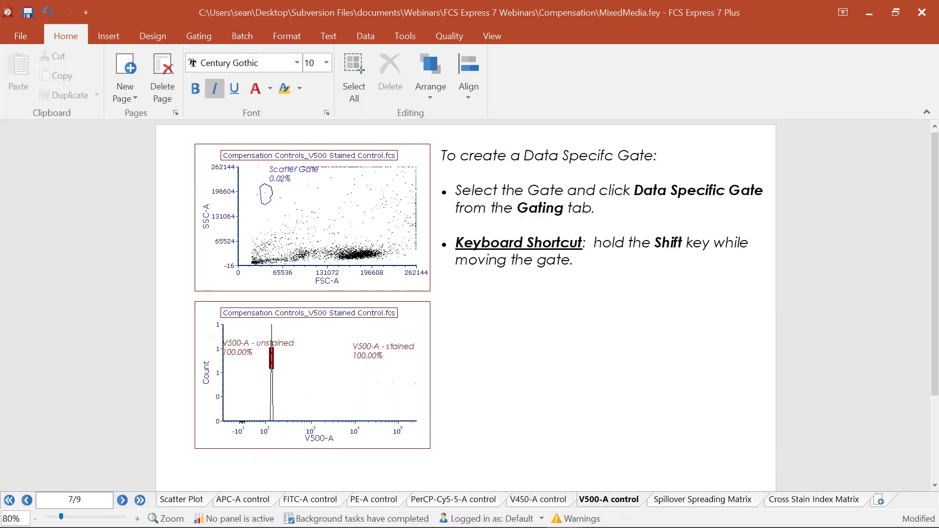
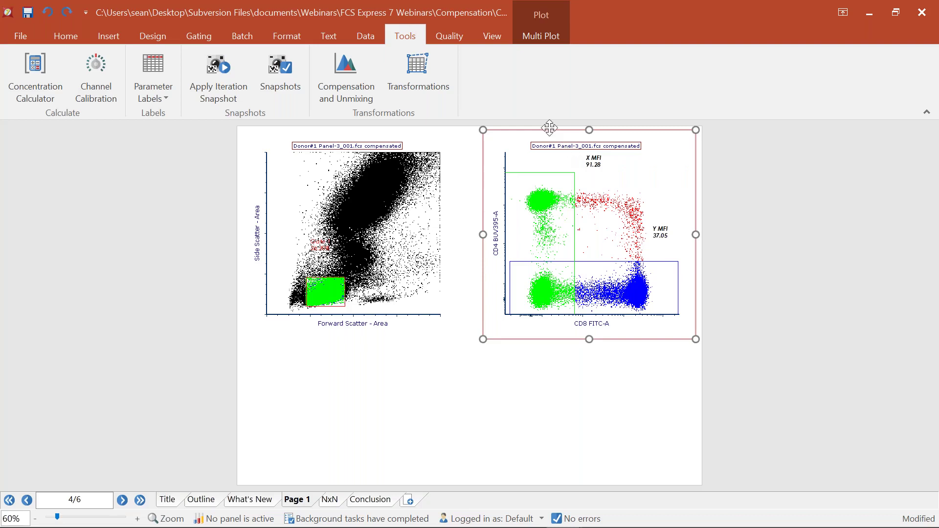
# - Create compensated NxN plots from the CD4/CD8 plot using only CD8 FITC-A, CD27 BV421-A, CD3 BV605-A, CD4 BUV395-A, CD45RA APC-A and CD197 PE-A
pyautogui.click(540, 37)
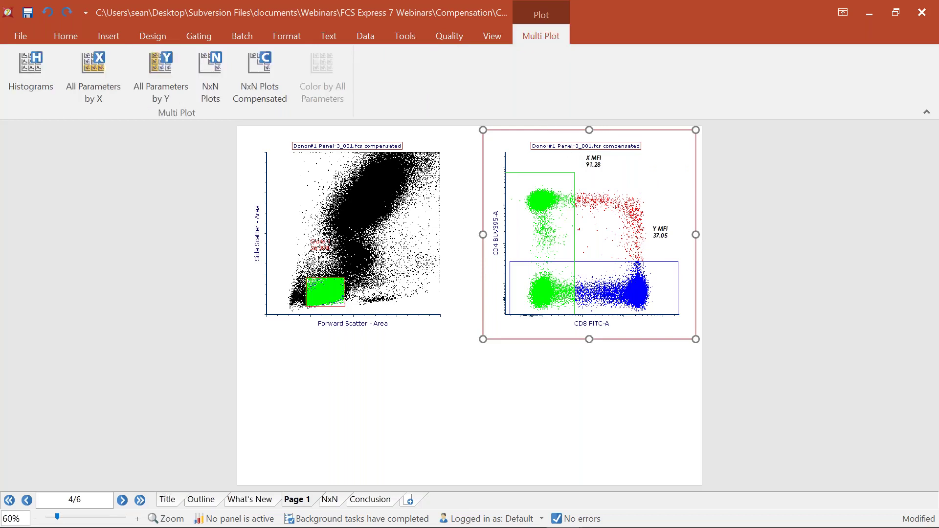
pyautogui.click(265, 77)
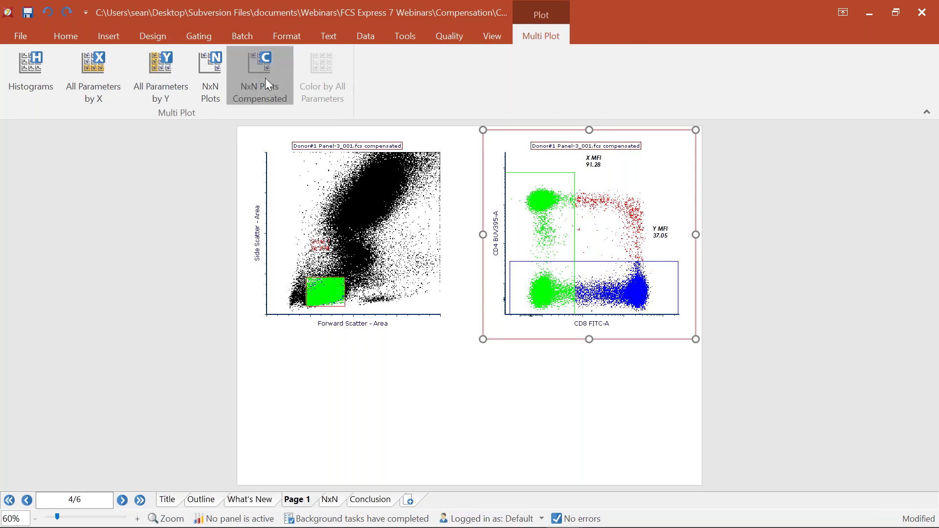
pyautogui.rightClick(345, 177)
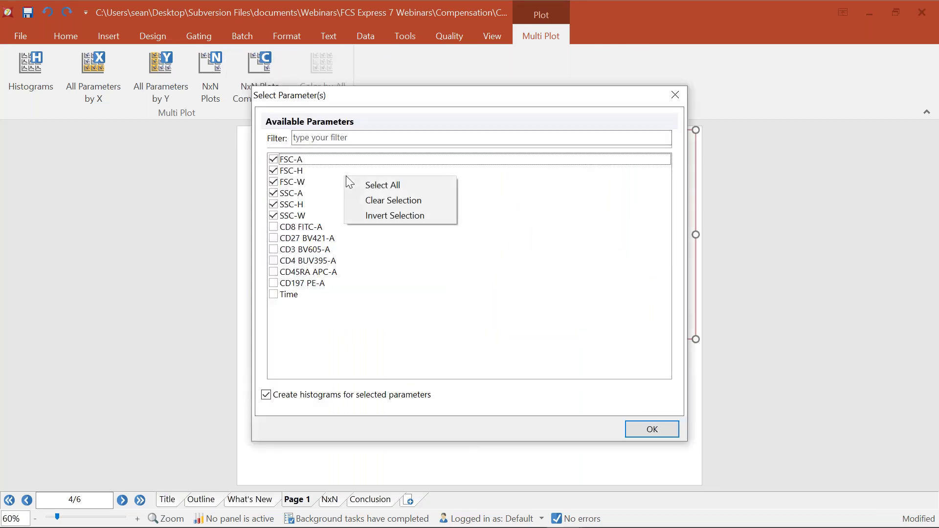
pyautogui.click(375, 200)
pyautogui.click(274, 227)
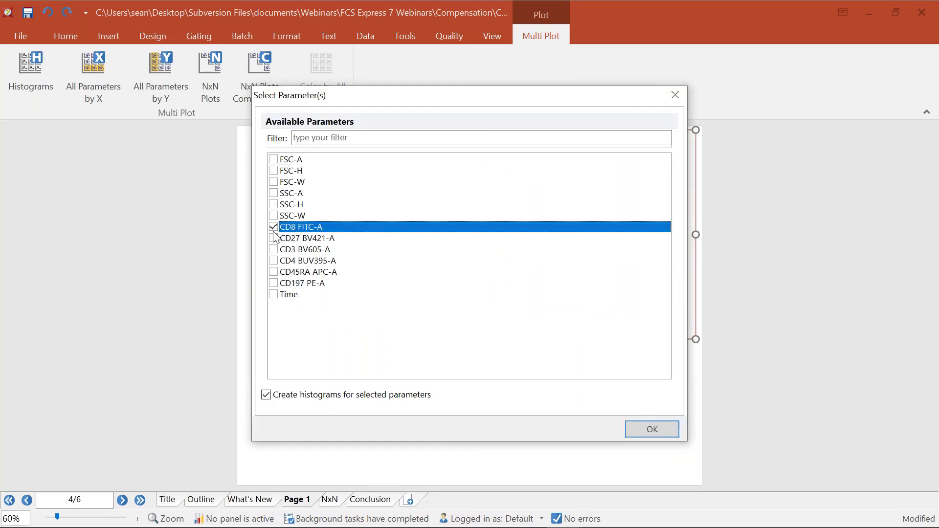
pyautogui.click(274, 238)
pyautogui.click(273, 249)
pyautogui.click(274, 261)
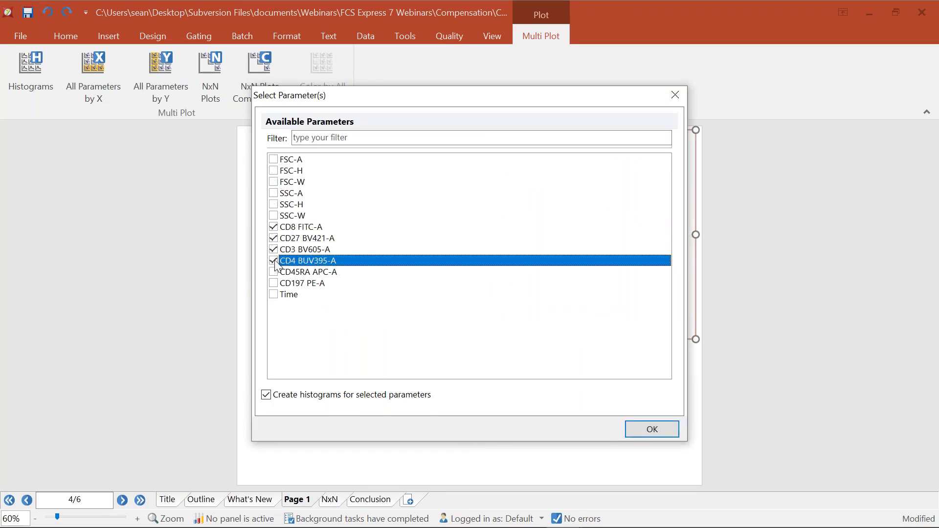
pyautogui.click(273, 272)
pyautogui.click(274, 283)
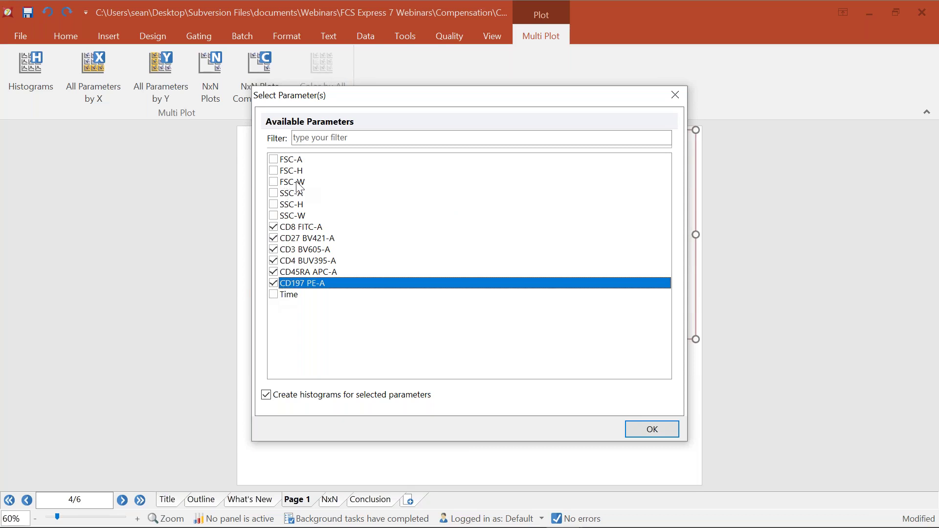
pyautogui.click(645, 429)
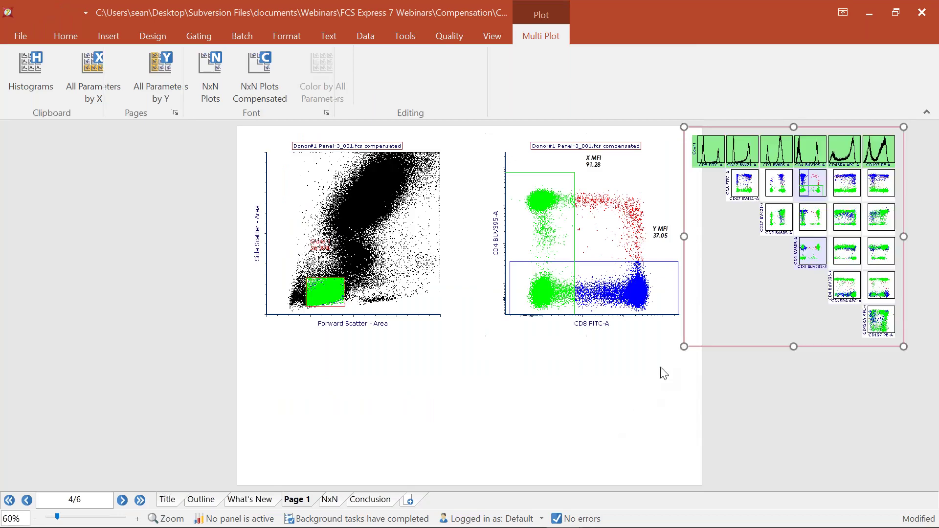
# - Enlarge and reposition the compensated NxN plot grid on Page 1, and switch to the NxN page
pyautogui.moveTo(684, 346); pyautogui.dragTo(469, 475)
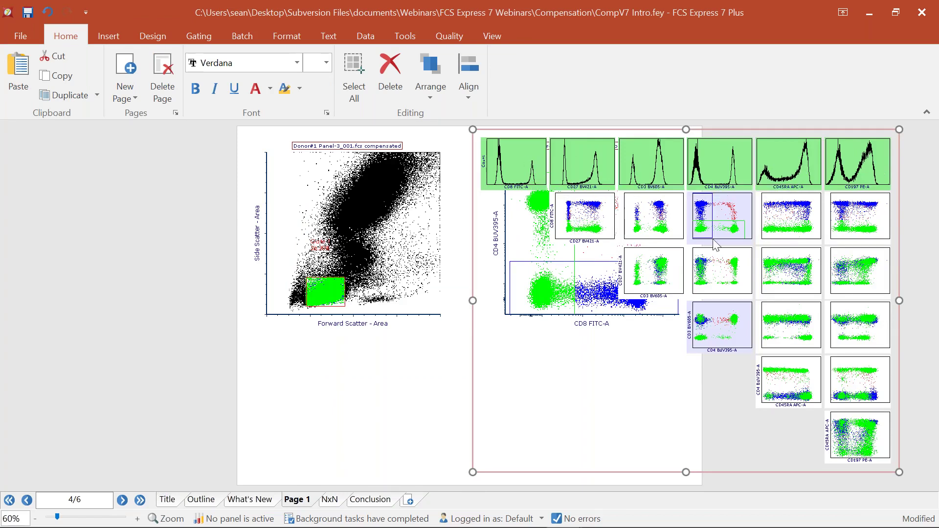
pyautogui.moveTo(716, 245); pyautogui.dragTo(634, 126)
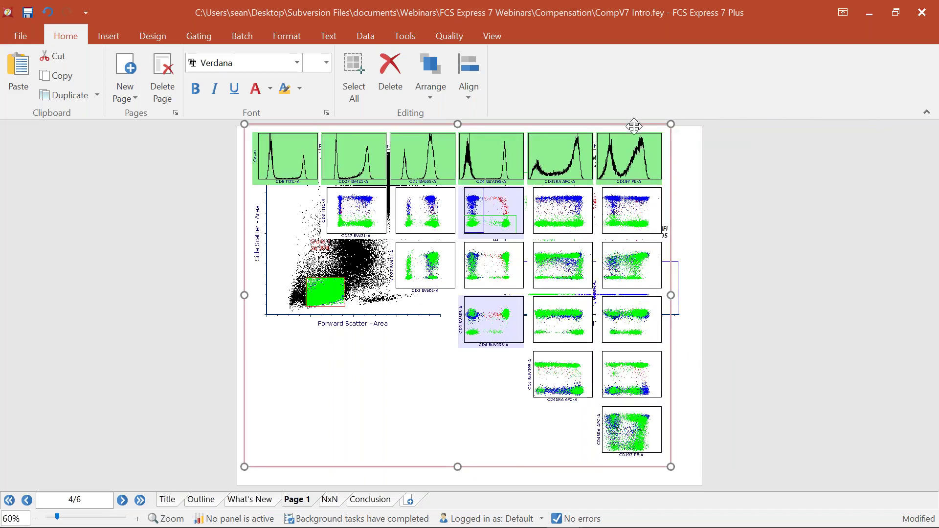
pyautogui.moveTo(268, 125); pyautogui.dragTo(749, 126)
pyautogui.click(331, 502)
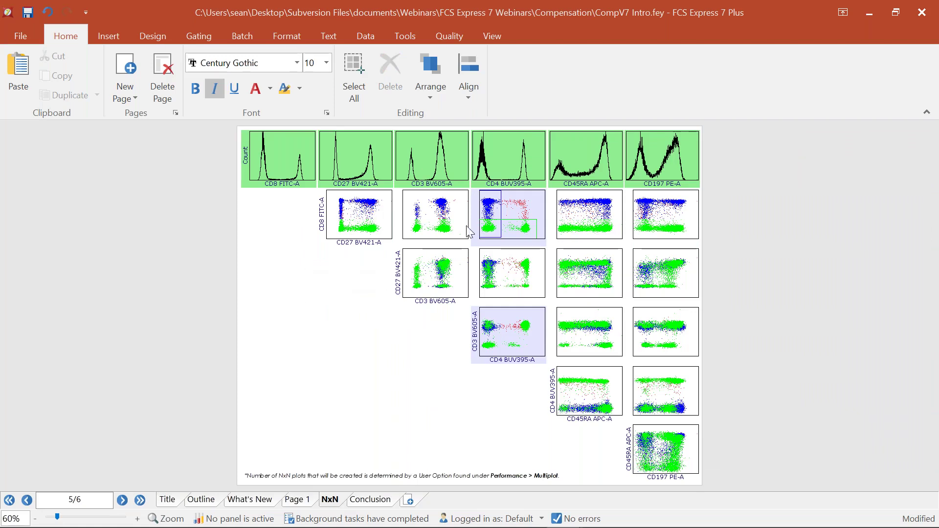
# - Preview FITC-A - % of BV421-A compensation at -3.6% and -15.6% on the CD27 BV421-A versus CD8 FITC-A plot, restoring and cancelling the edit
pyautogui.rightClick(356, 214)
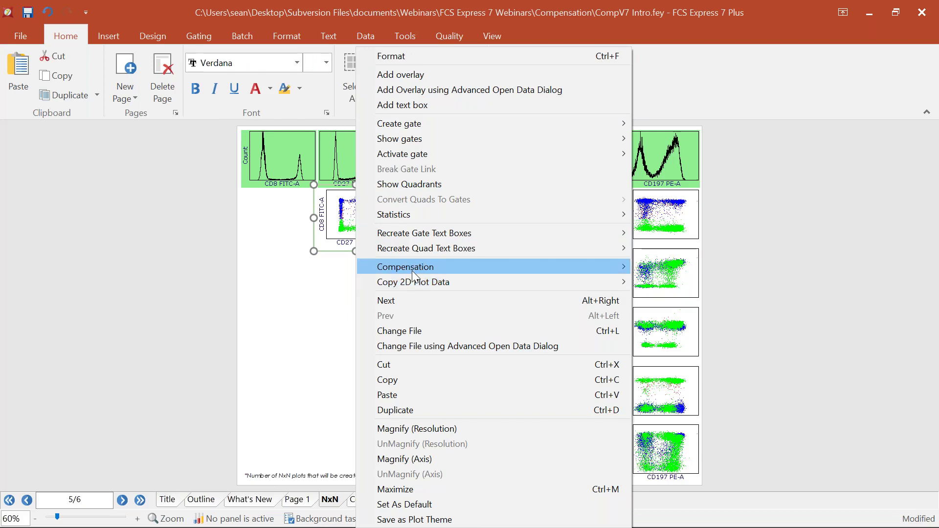
pyautogui.moveTo(412, 268)
pyautogui.click(710, 288)
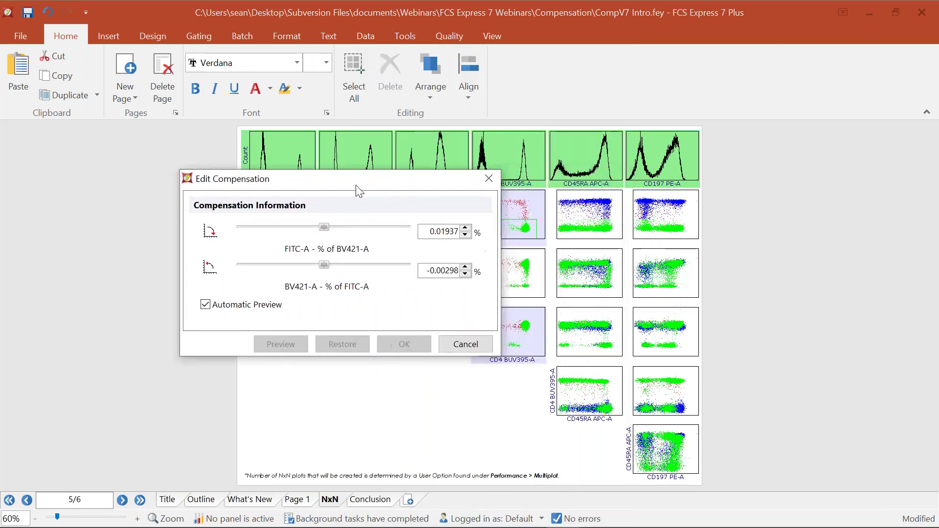
pyautogui.moveTo(359, 191); pyautogui.dragTo(177, 239)
pyautogui.moveTo(141, 276)
pyautogui.mouseDown()
pyautogui.moveTo(175, 277)
pyautogui.moveTo(128, 281)
pyautogui.moveTo(149, 282)
pyautogui.moveTo(138, 282)
pyautogui.mouseUp()
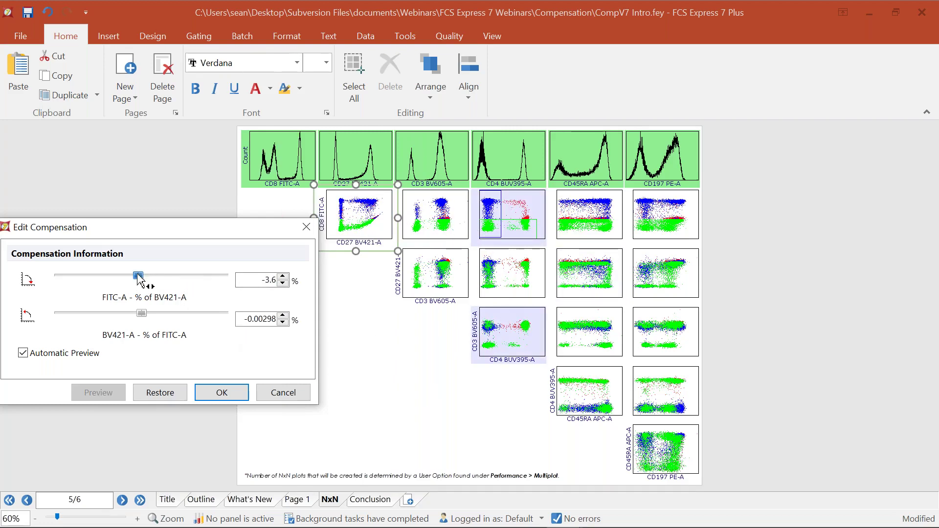
pyautogui.moveTo(140, 280)
pyautogui.mouseDown()
pyautogui.moveTo(190, 282)
pyautogui.moveTo(123, 282)
pyautogui.moveTo(132, 288)
pyautogui.mouseUp()
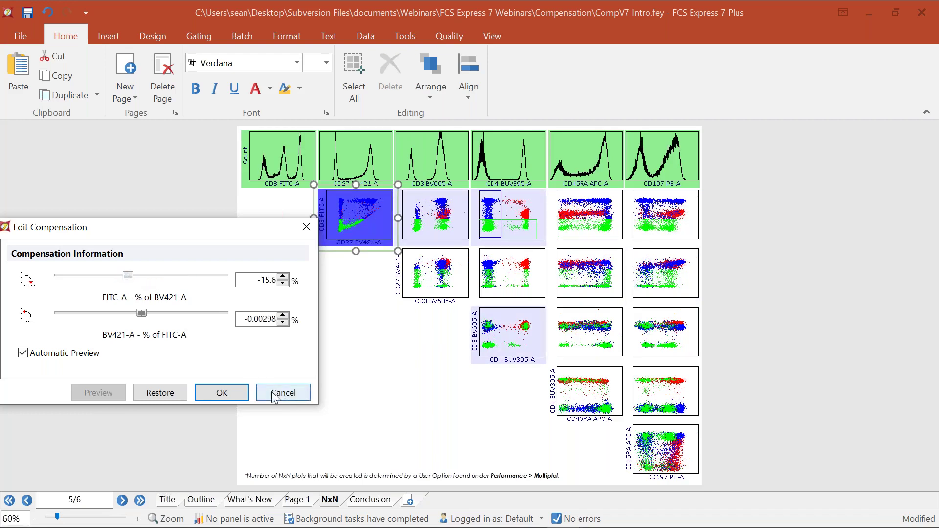
pyautogui.click(166, 397)
pyautogui.click(275, 394)
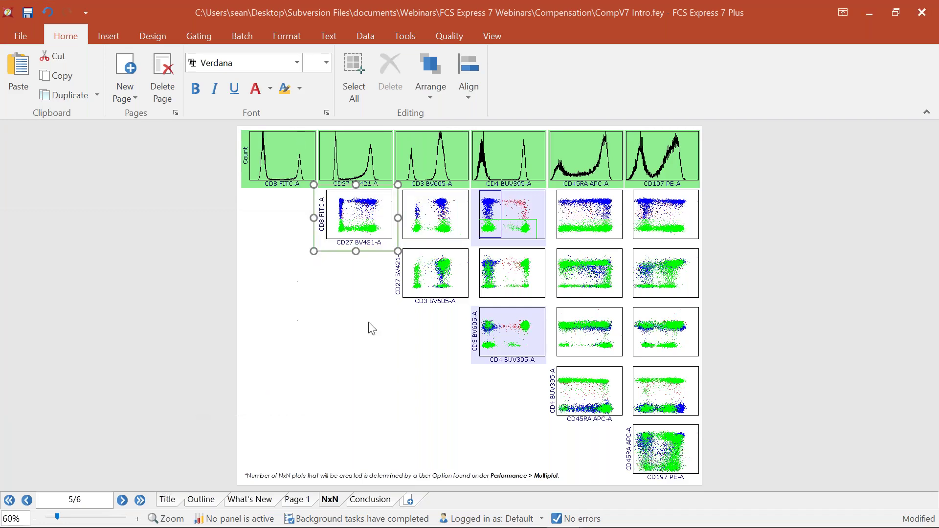
# - Inspect the compensation and spillover matrices of the automatically loaded Donor#1 Panel-3_001.fcs.compensation, keeping the NxN plots in view
pyautogui.click(406, 36)
pyautogui.click(350, 84)
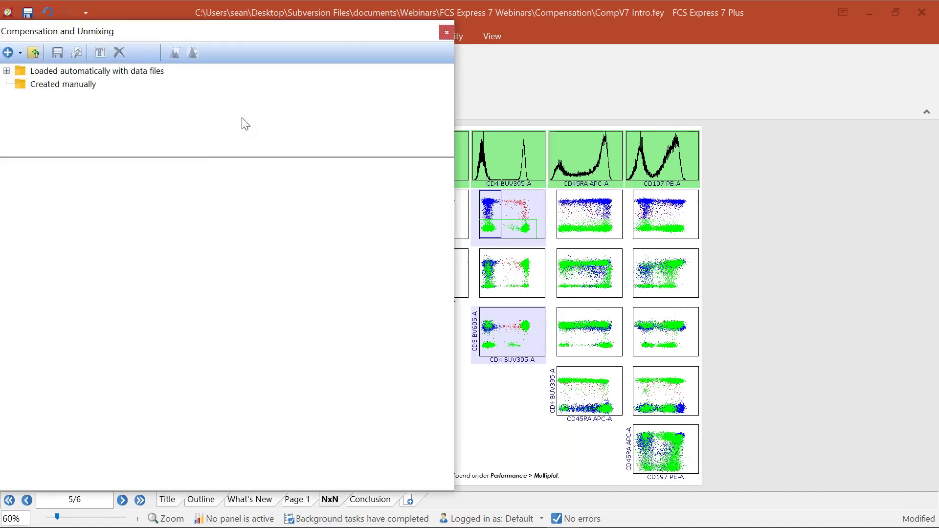
pyautogui.click(6, 70)
pyautogui.click(80, 85)
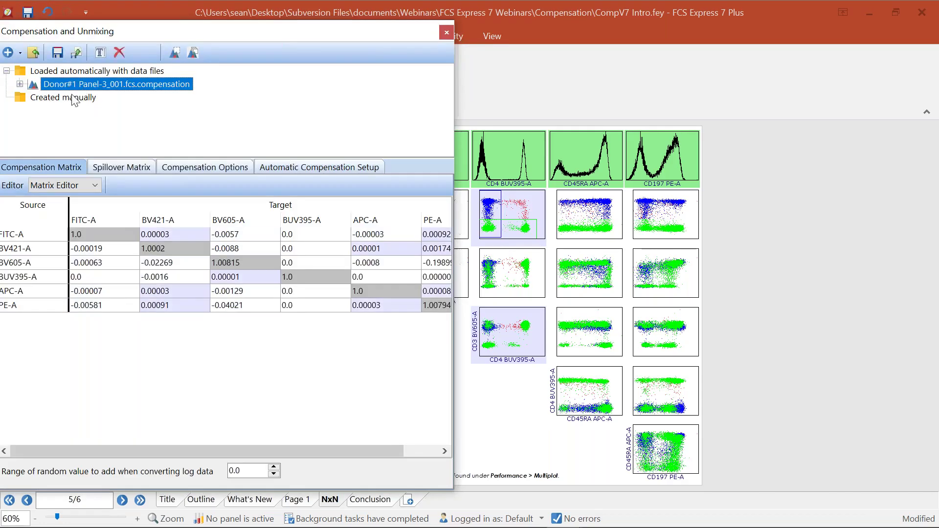
pyautogui.click(129, 168)
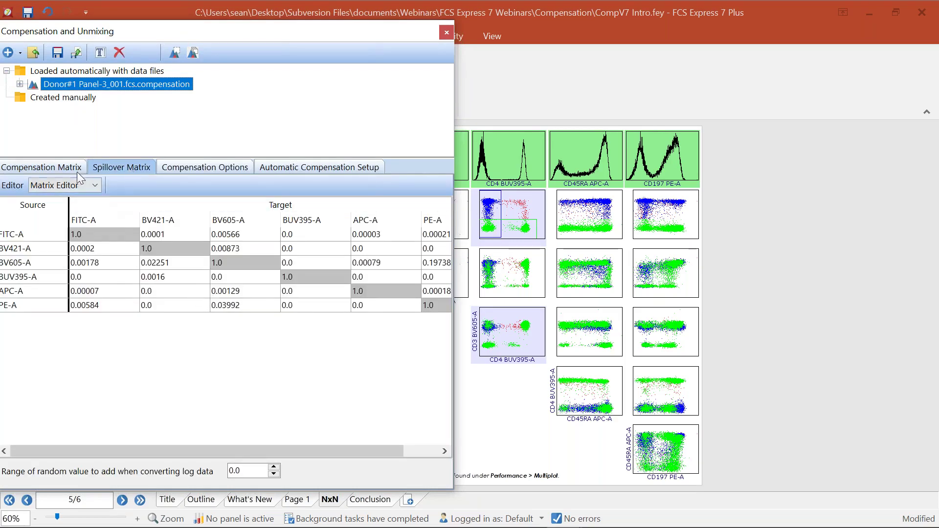
pyautogui.click(74, 169)
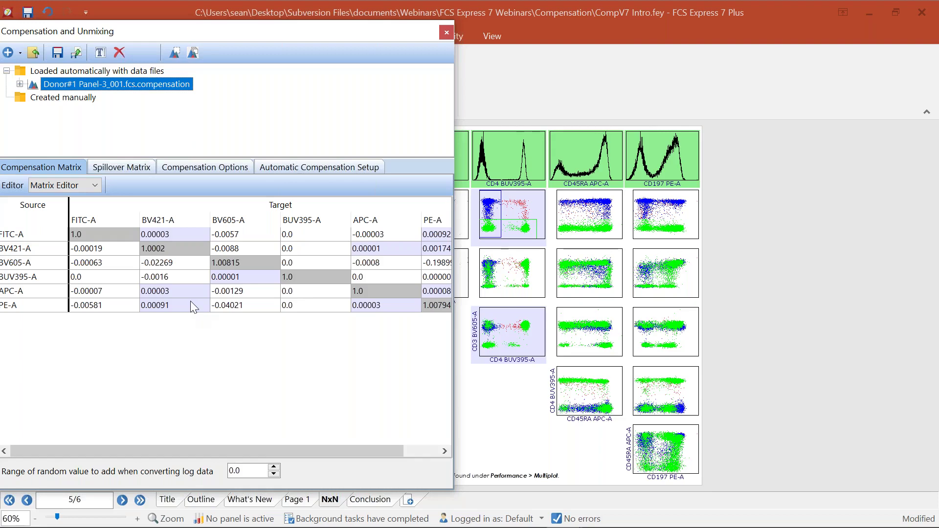
pyautogui.moveTo(306, 32); pyautogui.dragTo(265, 58)
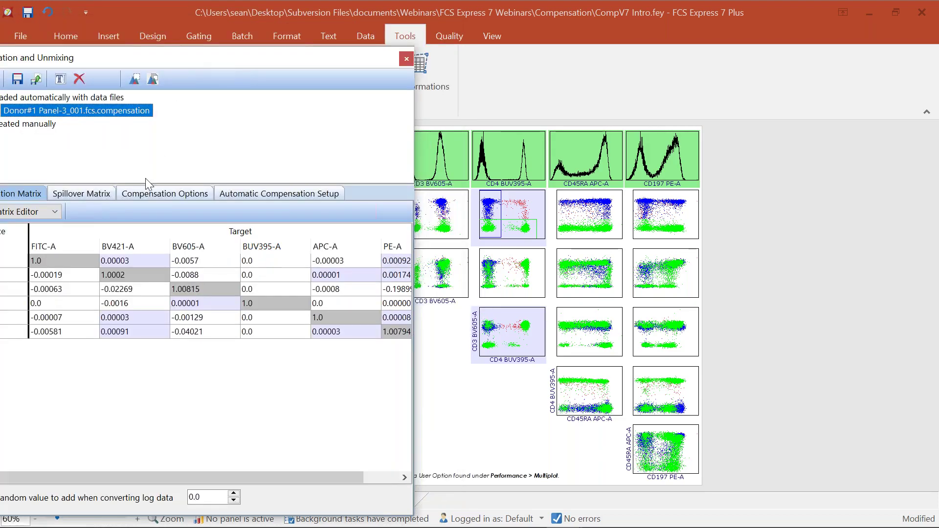
# - Set the APC-A and PE-A spillover into BV605-A to 1.0 in the Spillover Matrix
pyautogui.click(98, 194)
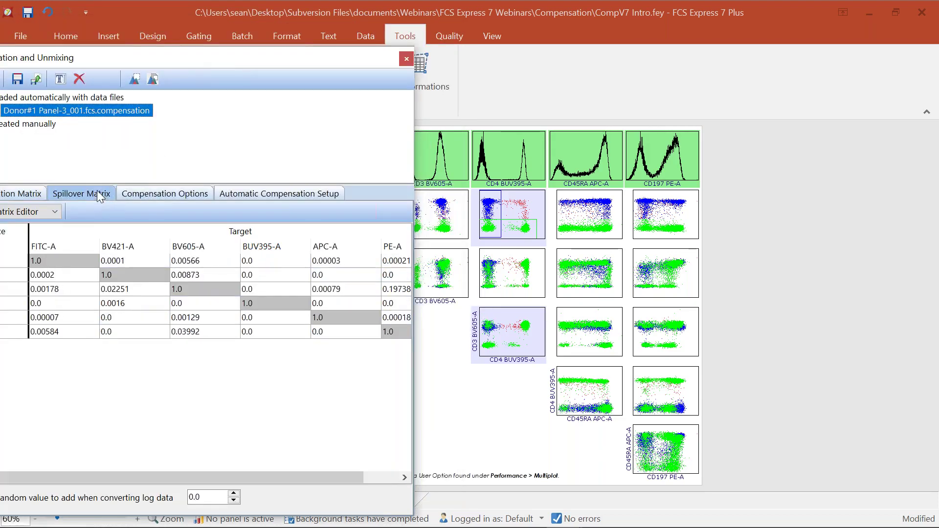
pyautogui.click(200, 321)
pyautogui.write('1')
pyautogui.click(205, 332)
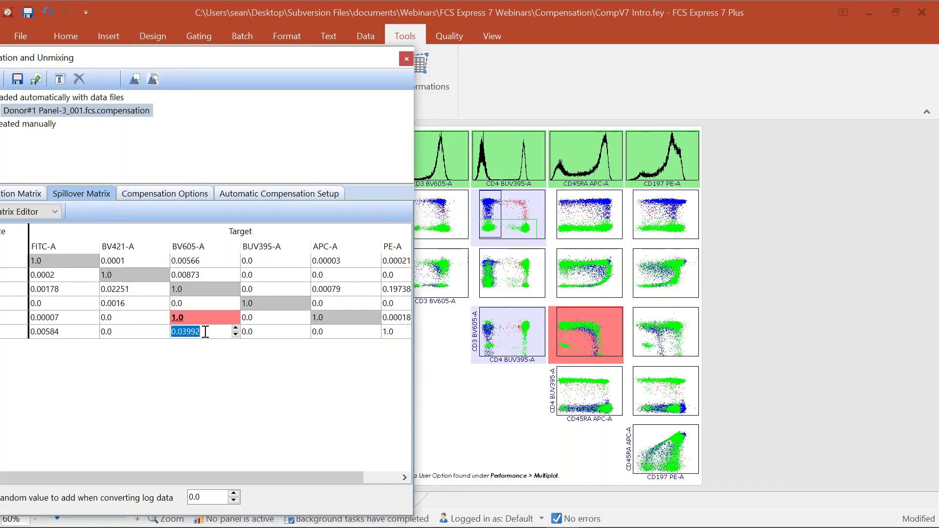
pyautogui.write('1')
pyautogui.press('Return')
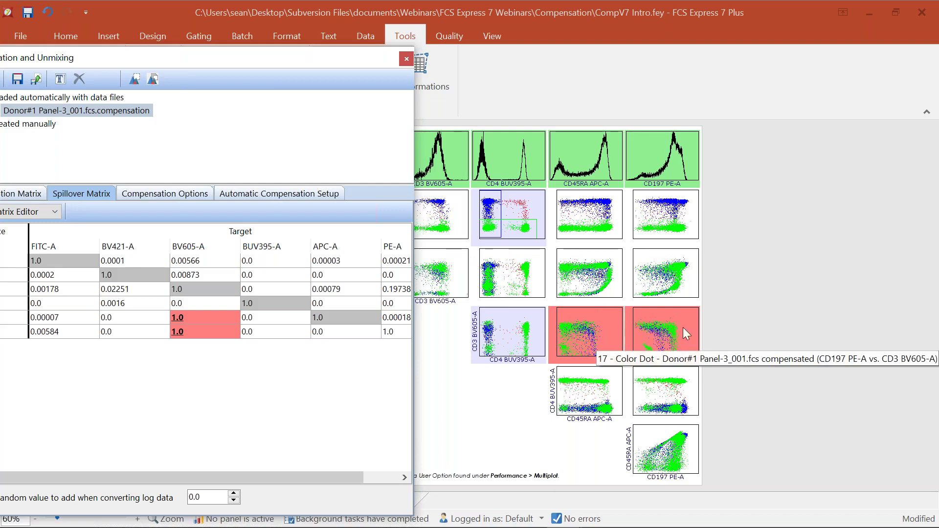
# - Change the APC-A and PE-A spillover into BV605-A to -1.0
pyautogui.click(228, 317)
pyautogui.write('-1')
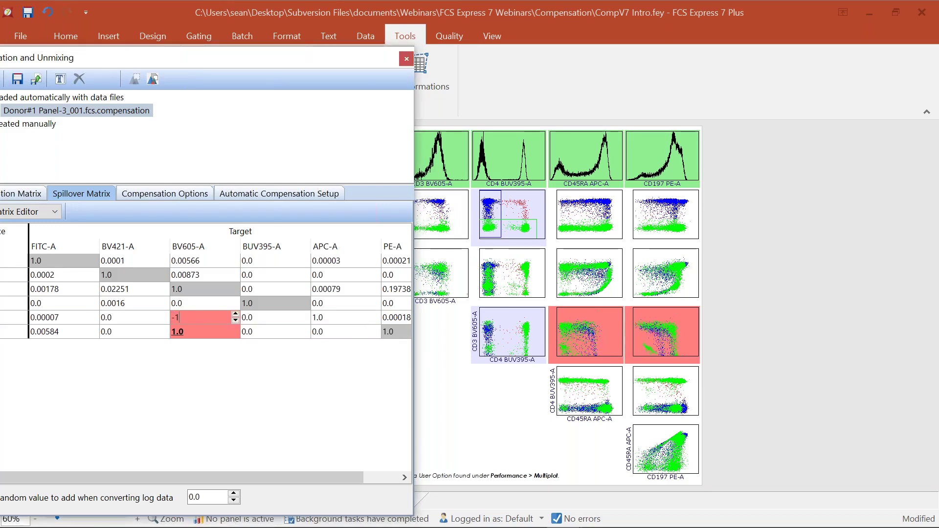
pyautogui.press('Return')
pyautogui.click(213, 332)
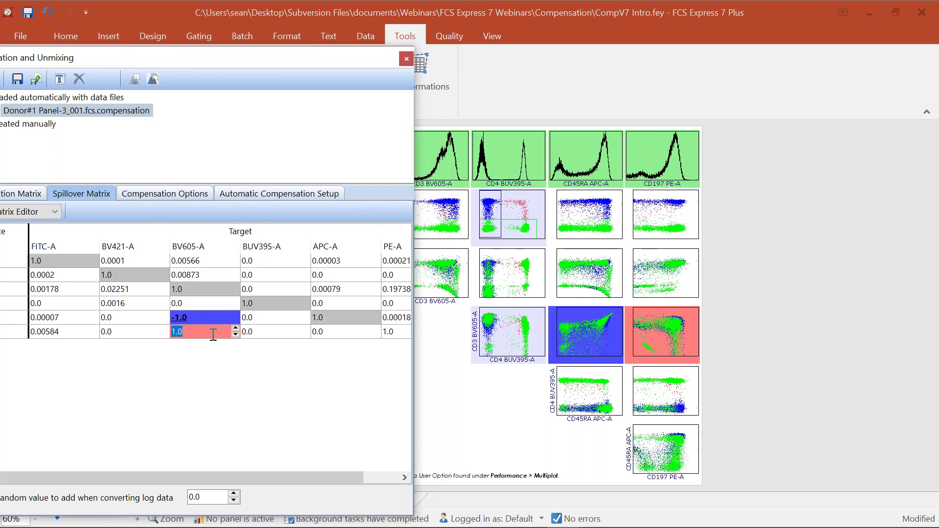
pyautogui.write('-1')
pyautogui.press('Return')
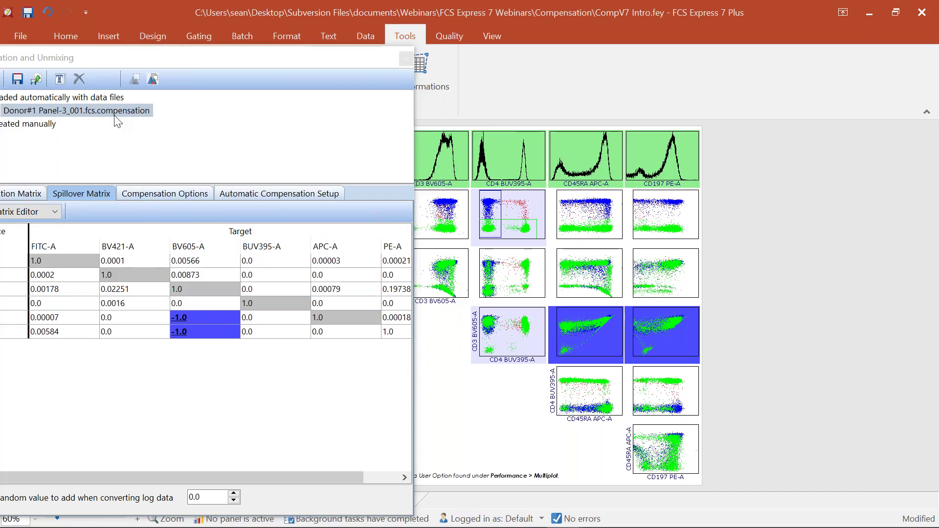
# - Undo all four BV605-A spillover edits made to the APC-A and PE-A rows
pyautogui.click(48, 13)
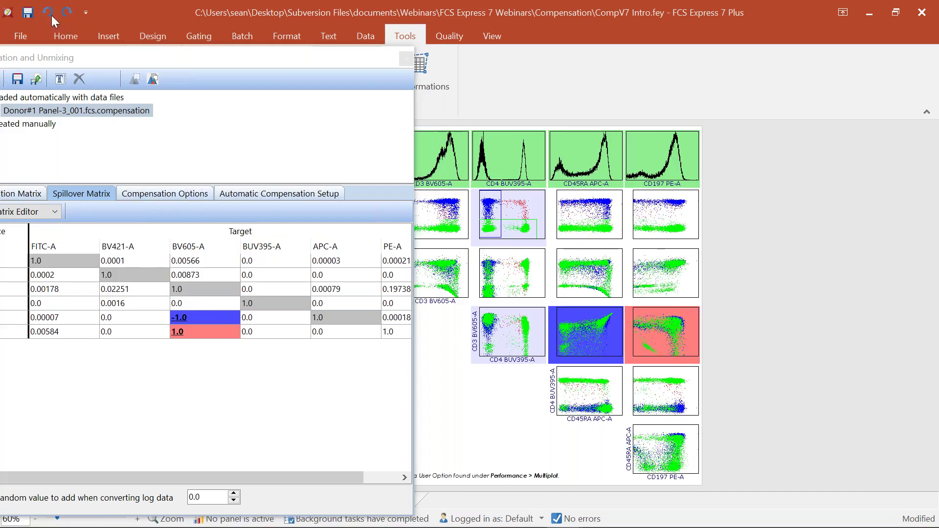
pyautogui.click(51, 16)
pyautogui.click(52, 15)
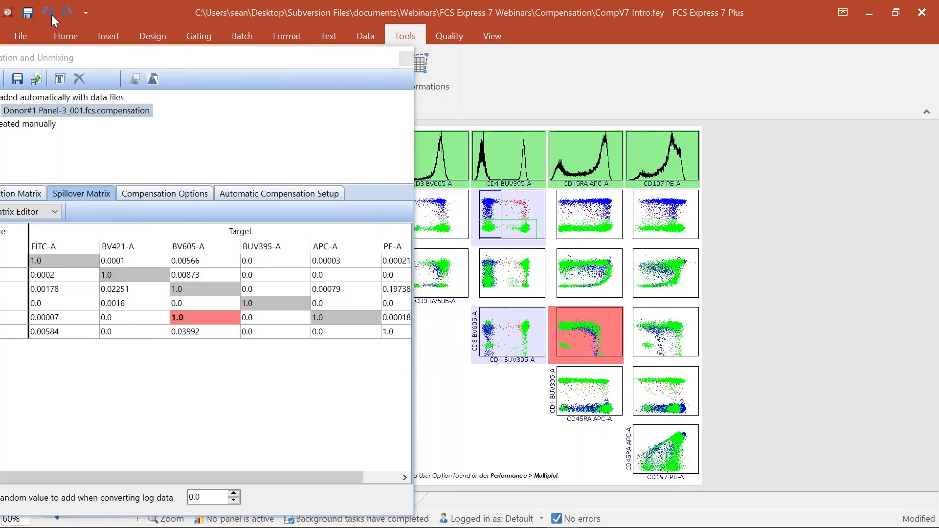
pyautogui.click(51, 15)
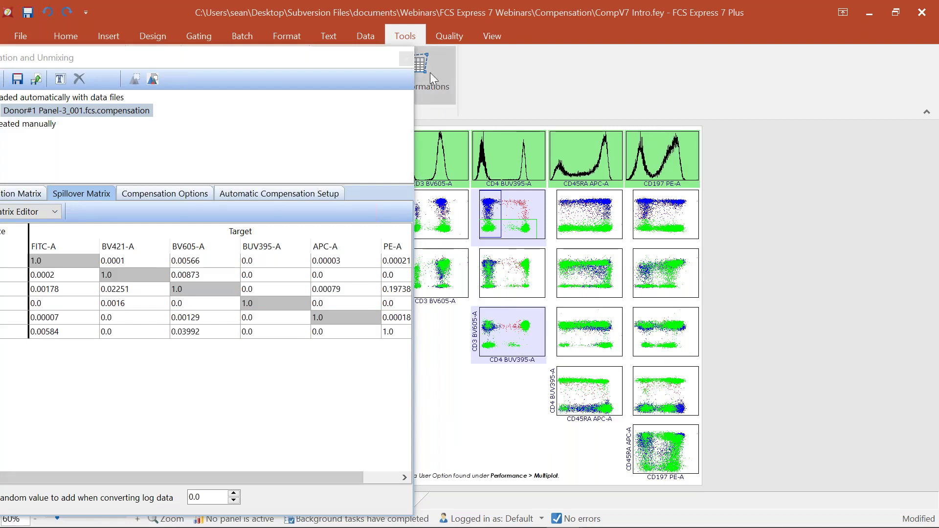
# - Close the Compensation and Unmixing window and show the Conclusion page
pyautogui.click(407, 58)
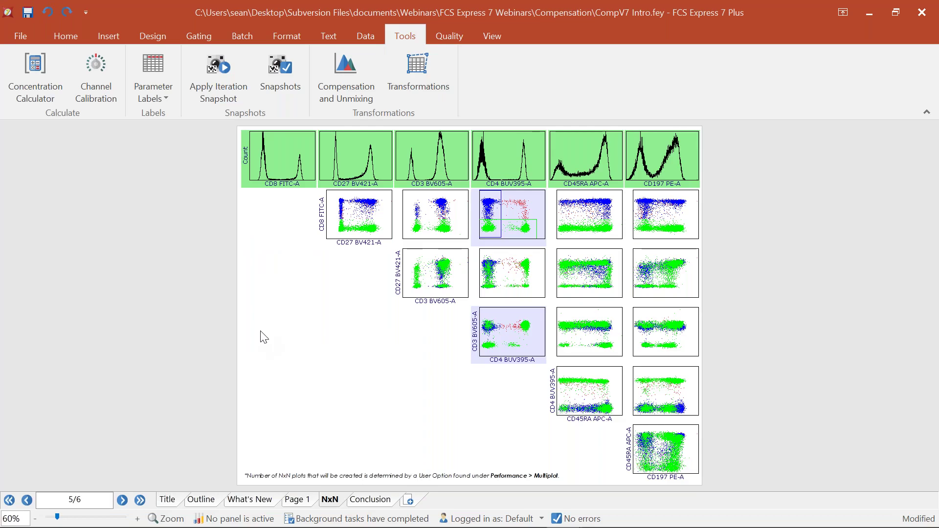
pyautogui.click(376, 499)
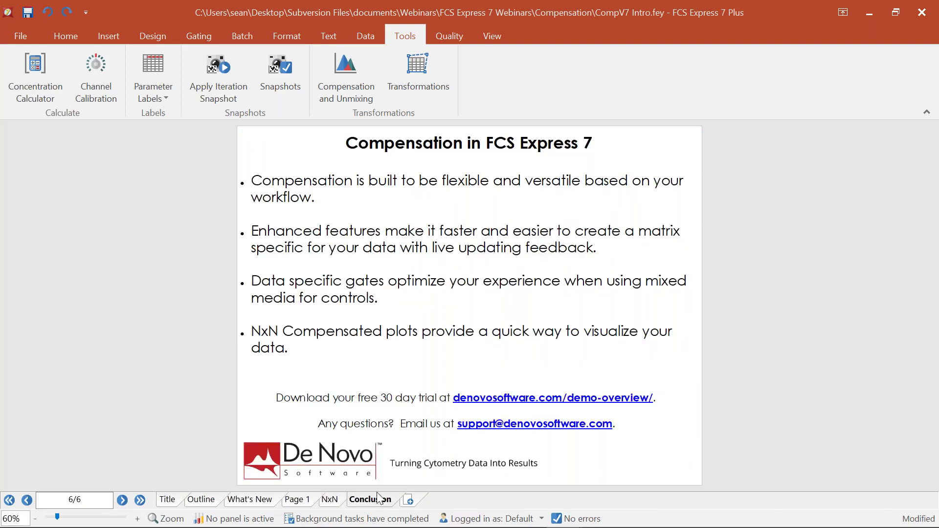